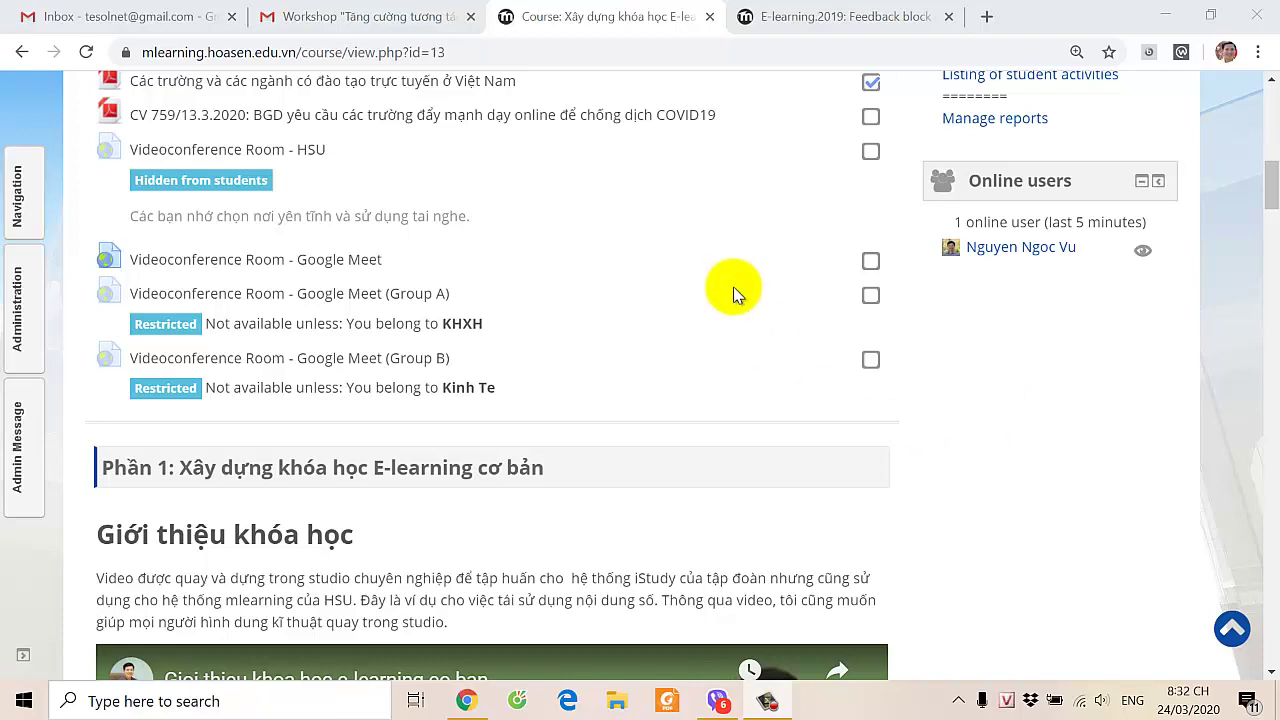
# Step: Look over the course's welcome section, including its forums, PDF documents and videoconference room links
pyautogui.scroll(7, 733, 290)
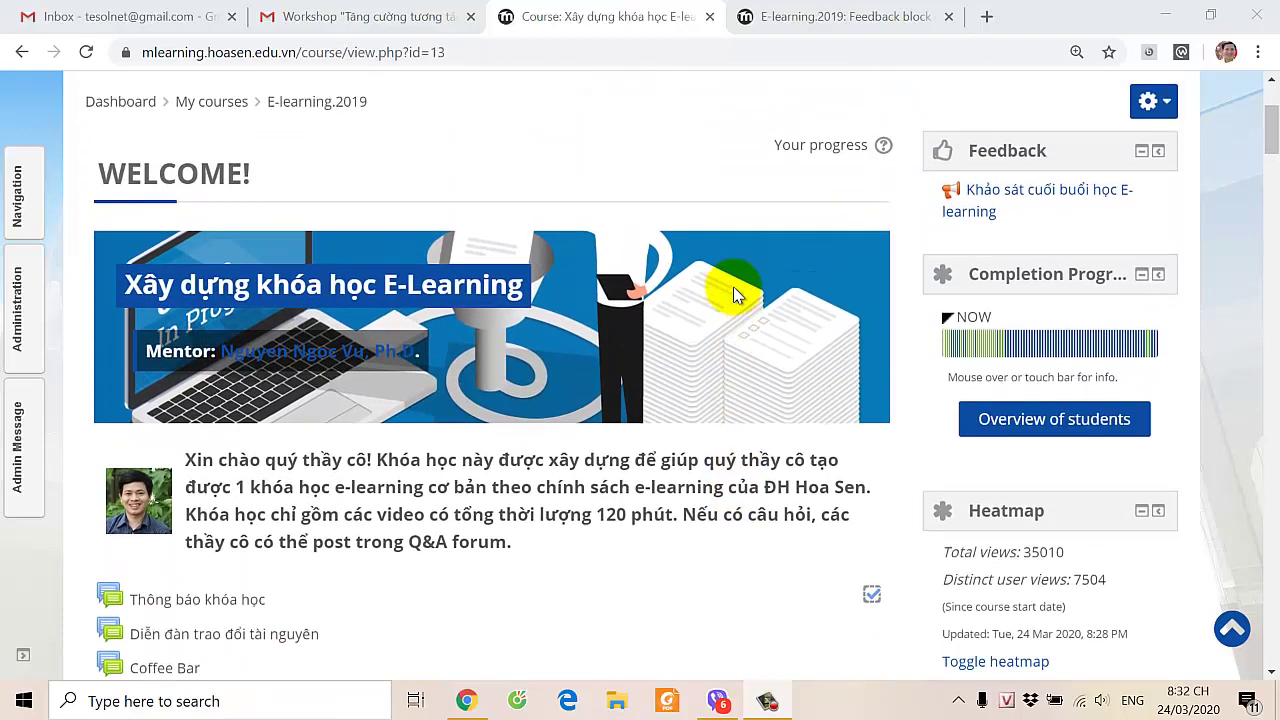
pyautogui.scroll(2, 735, 295)
pyautogui.scroll(-1, 738, 298)
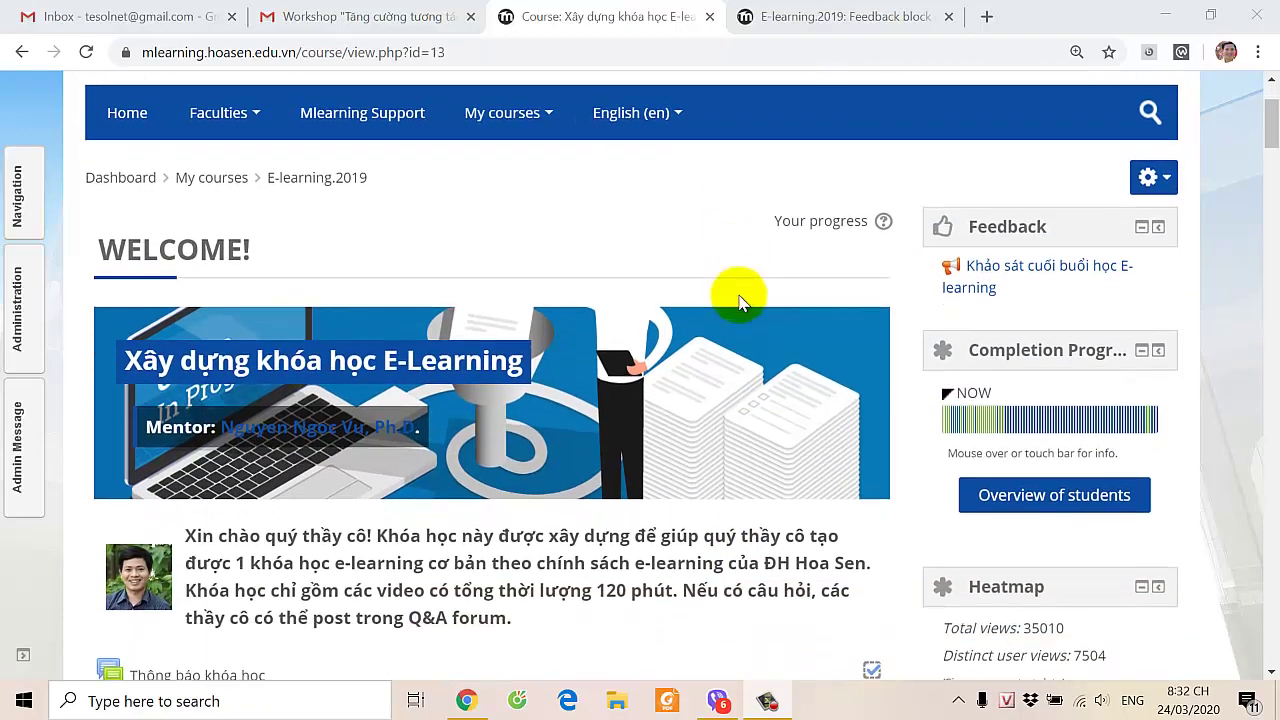
pyautogui.scroll(-3, 752, 555)
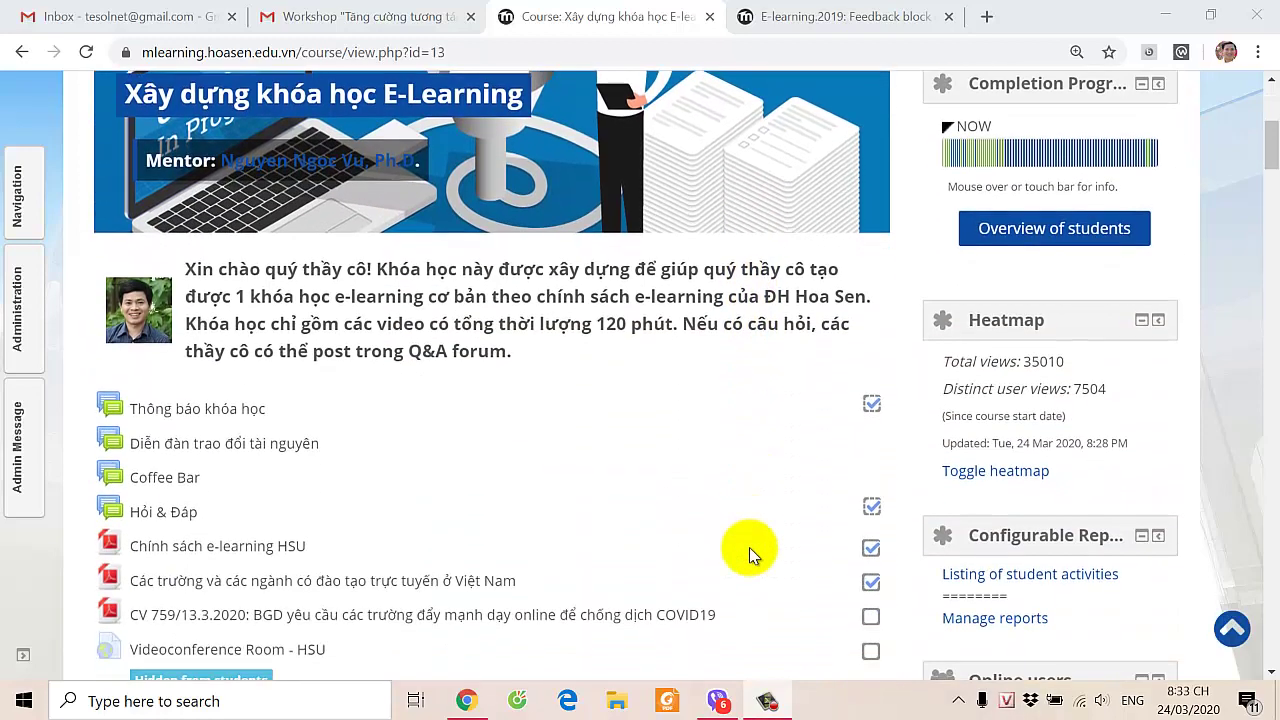
pyautogui.scroll(-1, 752, 555)
pyautogui.scroll(-2, 752, 555)
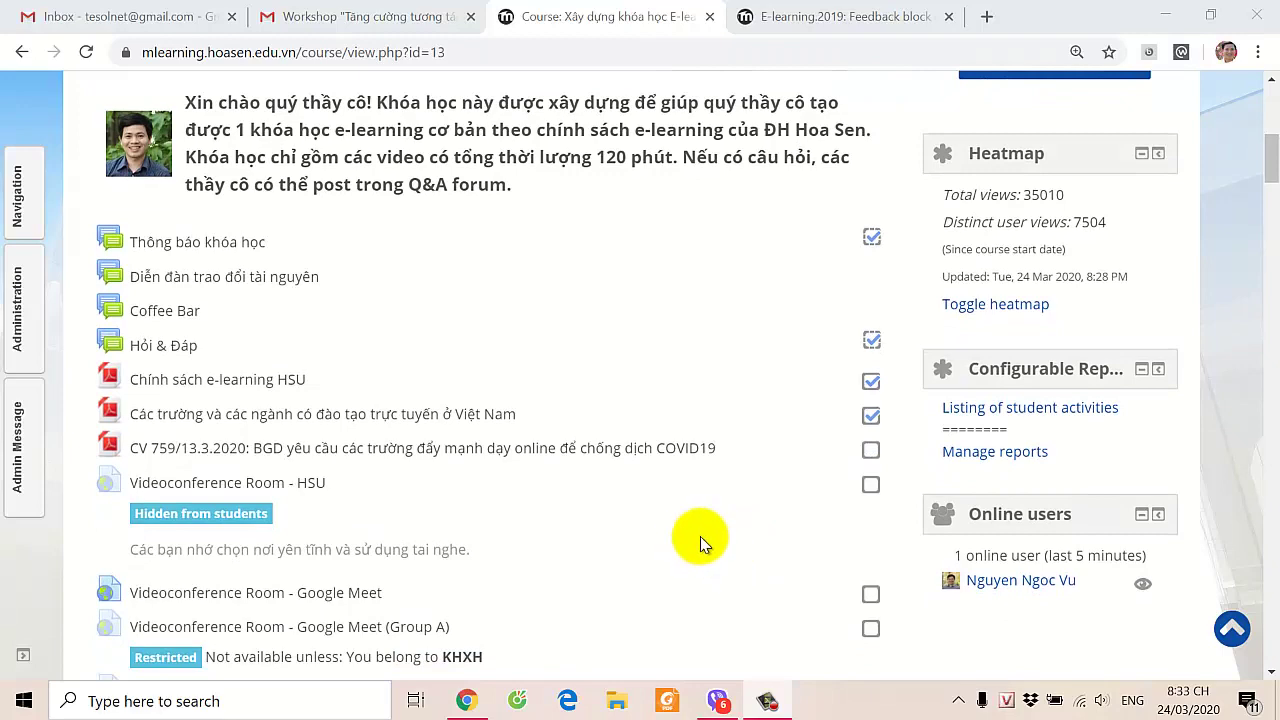
pyautogui.scroll(-2, 700, 536)
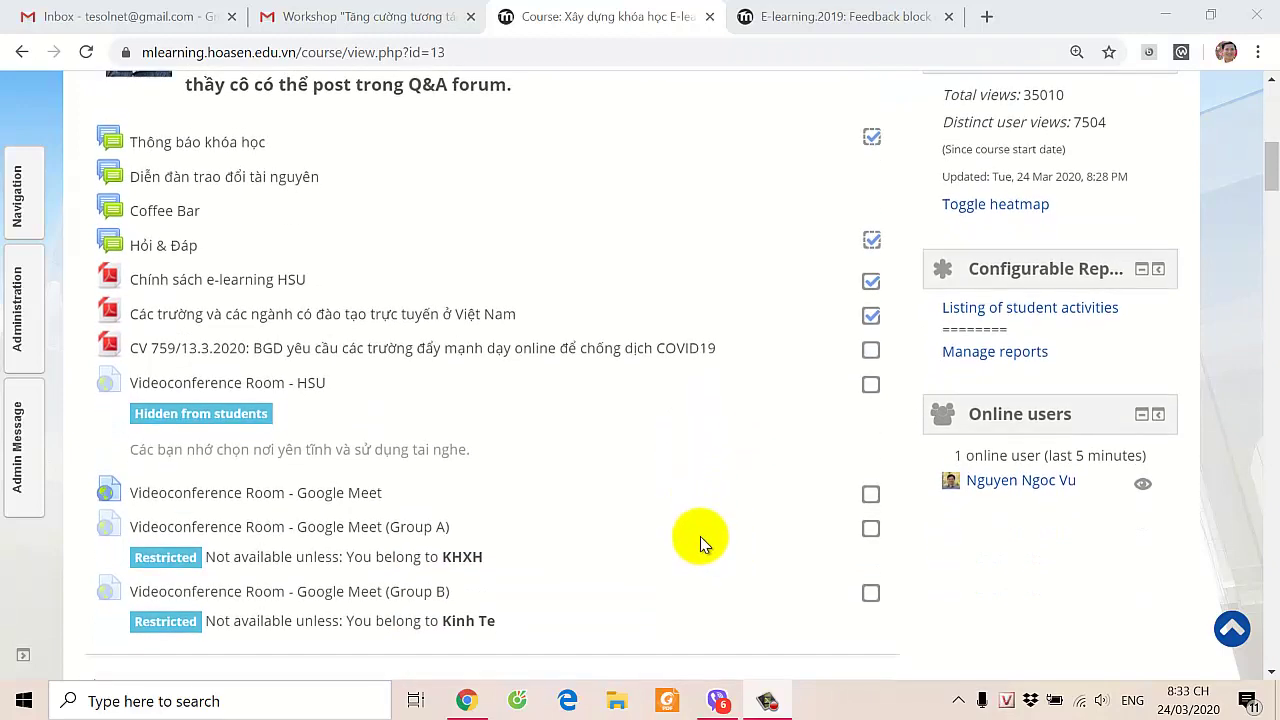
pyautogui.scroll(3, 700, 536)
pyautogui.scroll(1, 609, 366)
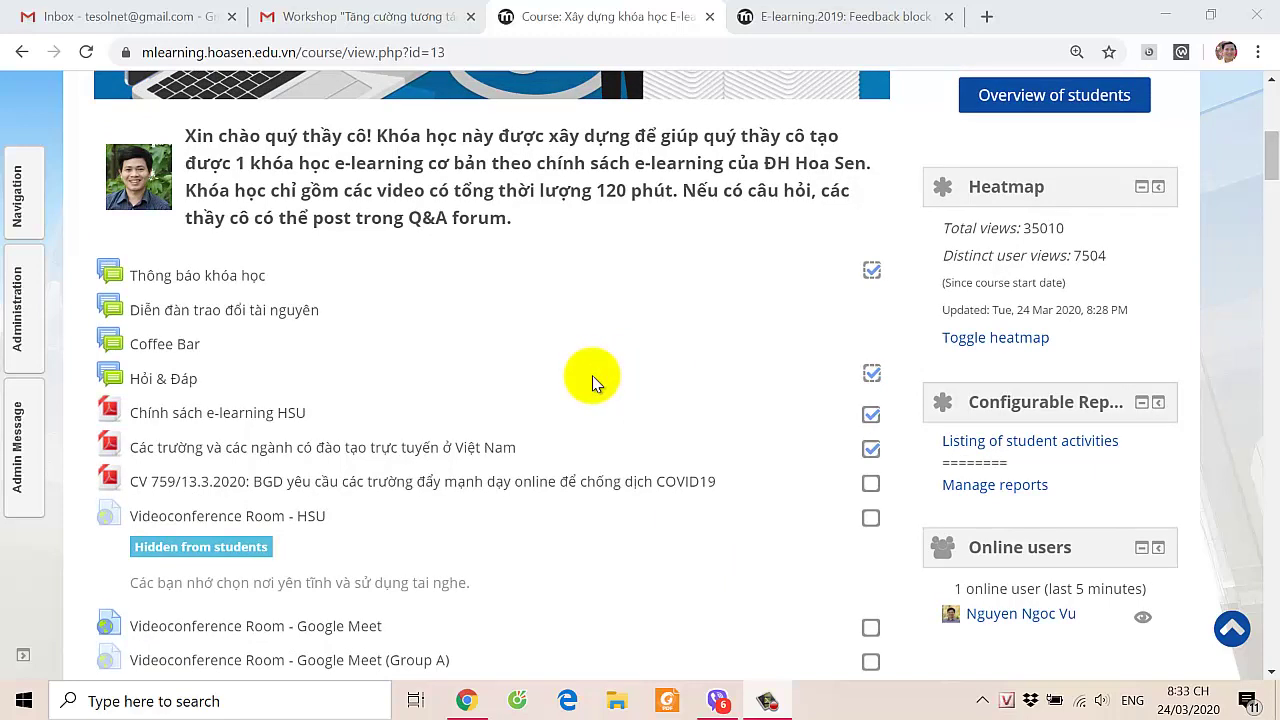
pyautogui.scroll(1, 592, 380)
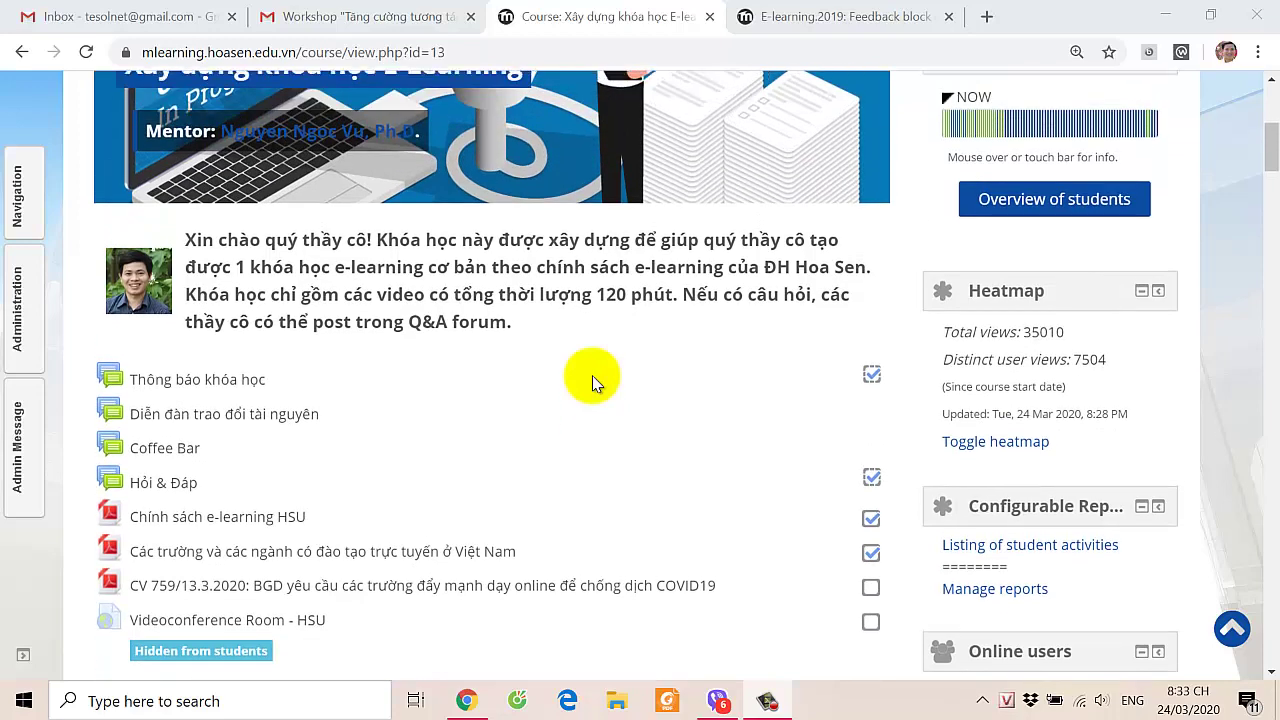
pyautogui.scroll(1, 592, 378)
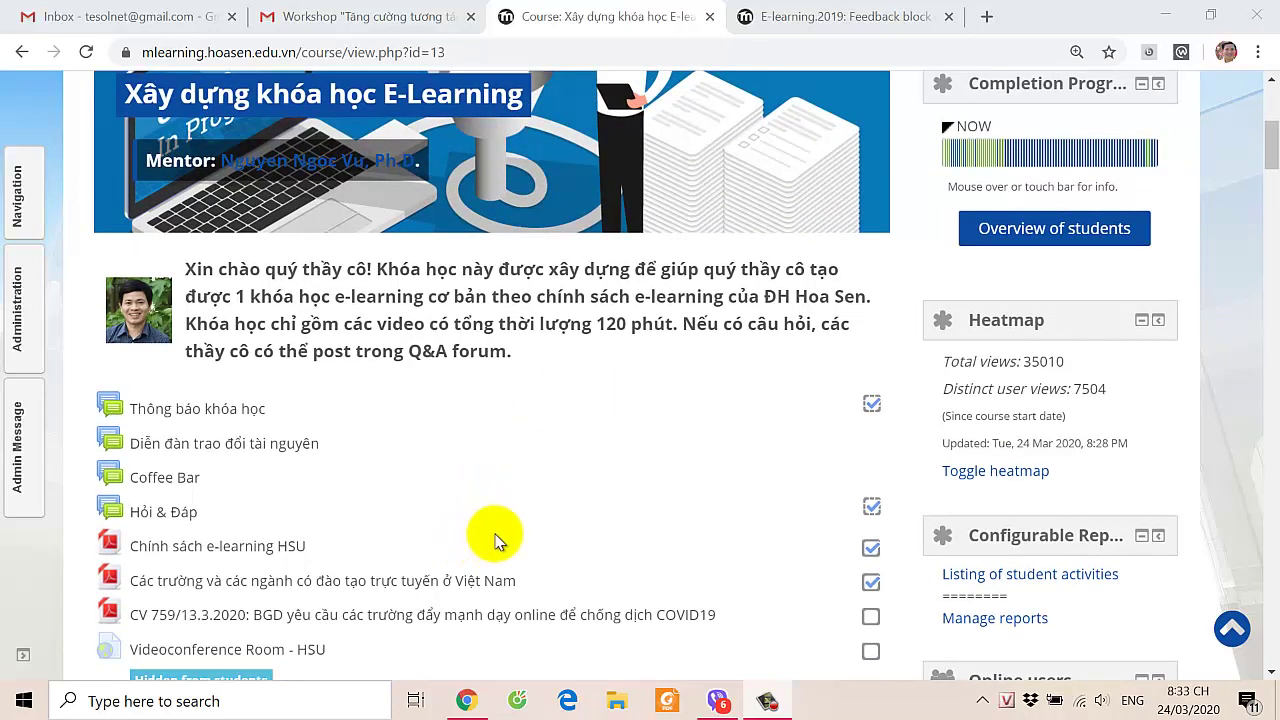
pyautogui.scroll(-3, 491, 536)
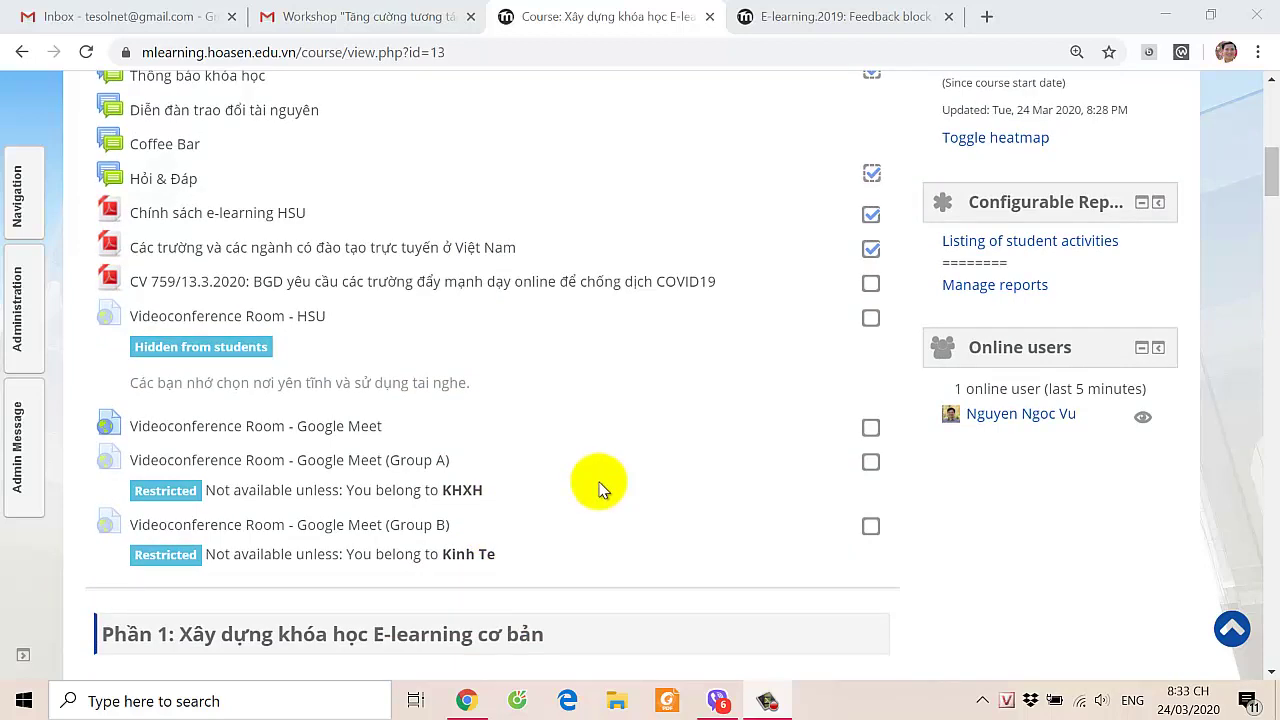
pyautogui.scroll(6, 508, 451)
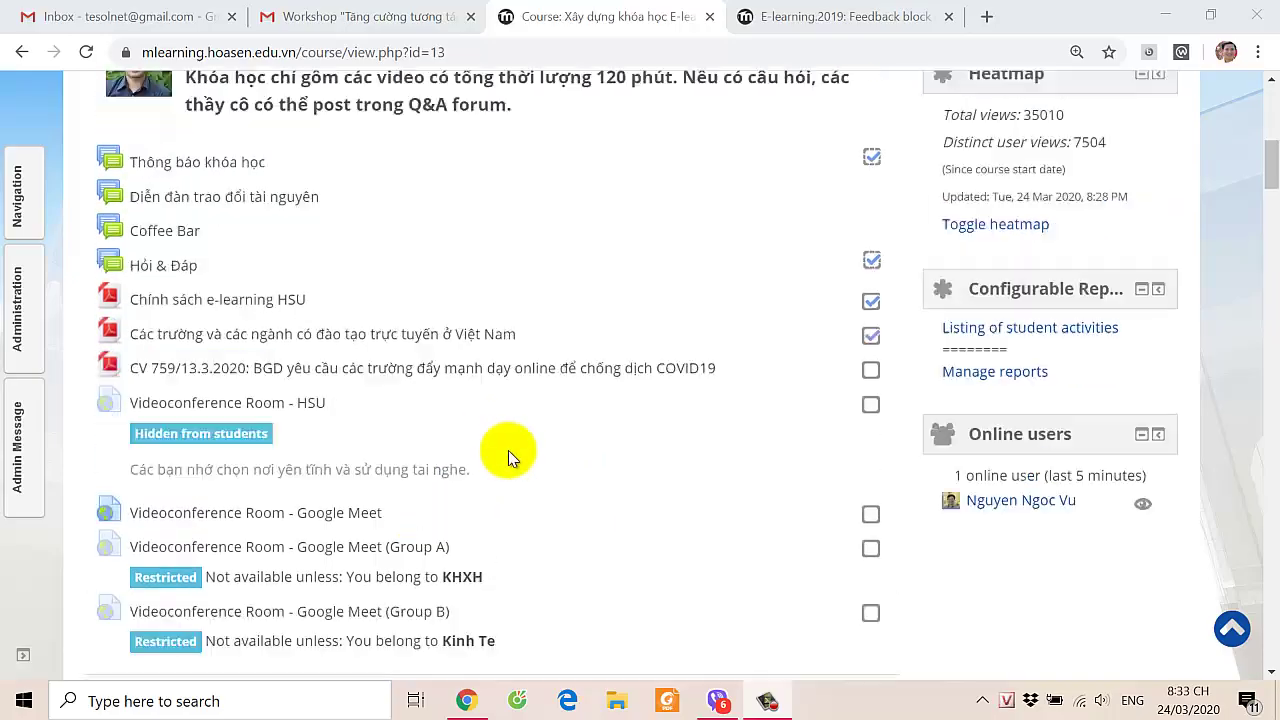
# Step: Browse the remaining course sections, from the rapid training materials through to the online interaction tools workshop
pyautogui.scroll(-15, 508, 450)
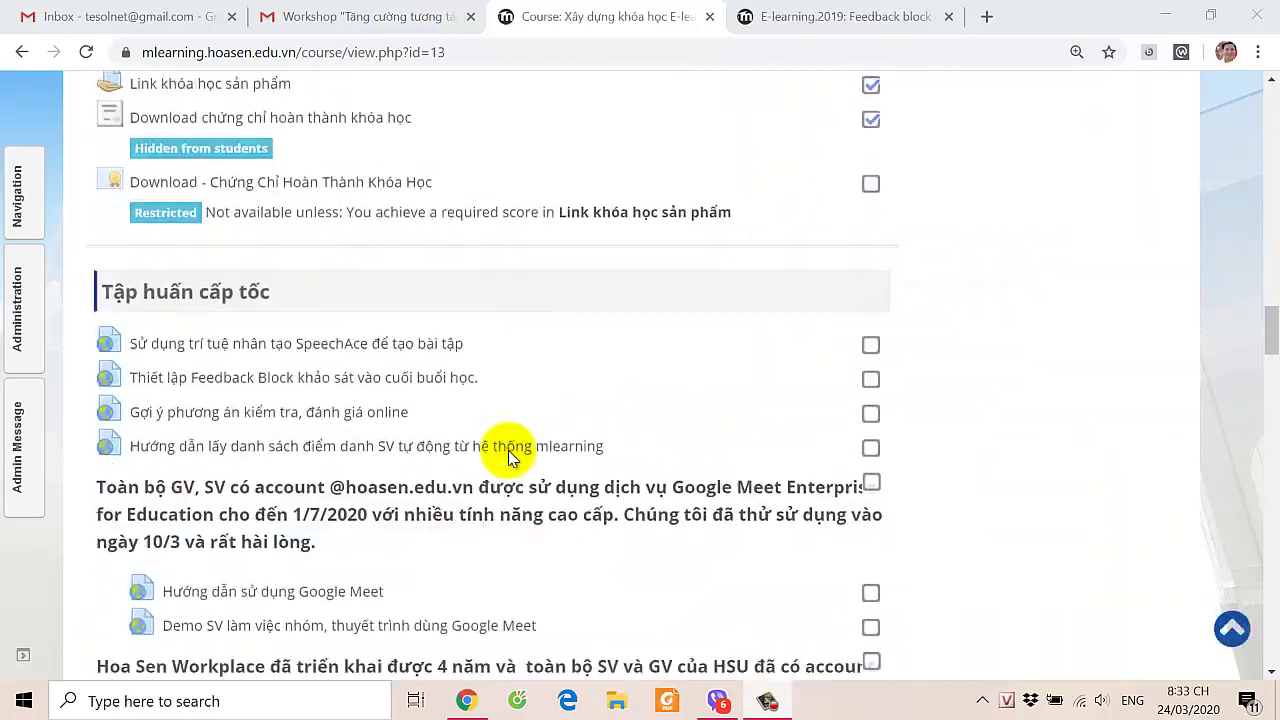
pyautogui.scroll(5, 508, 450)
pyautogui.scroll(-6, 508, 450)
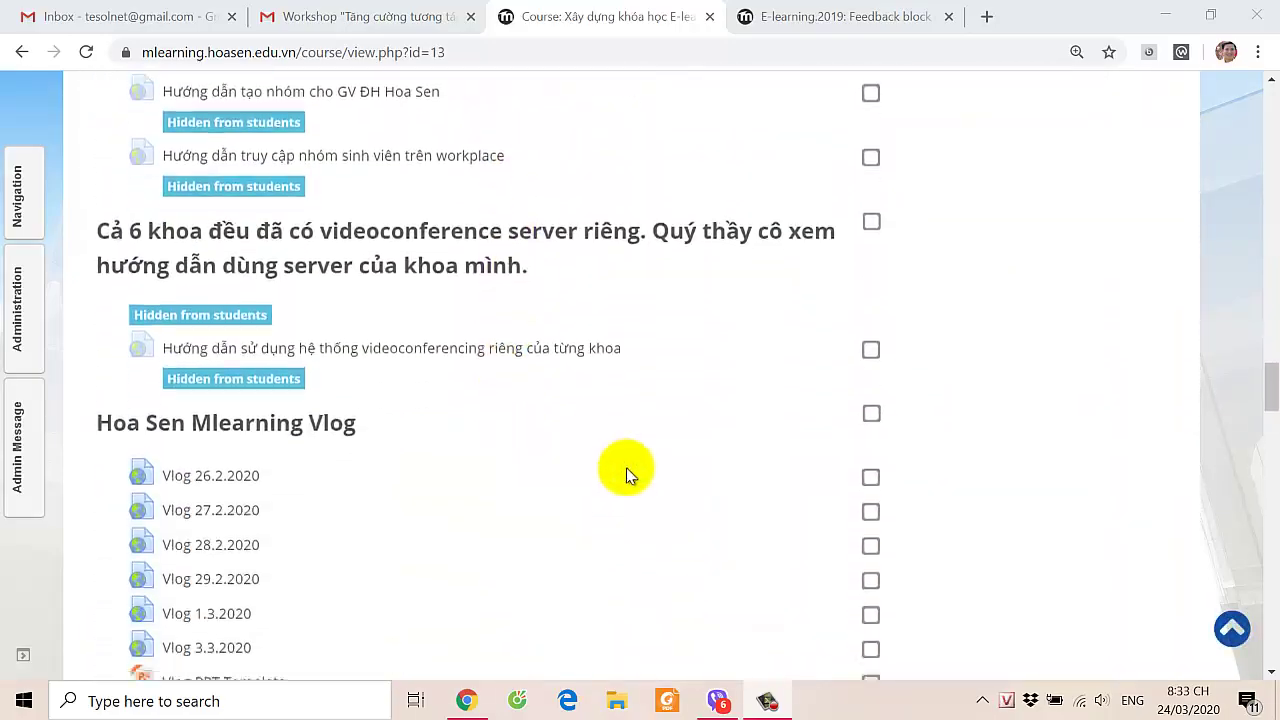
pyautogui.scroll(-17, 692, 498)
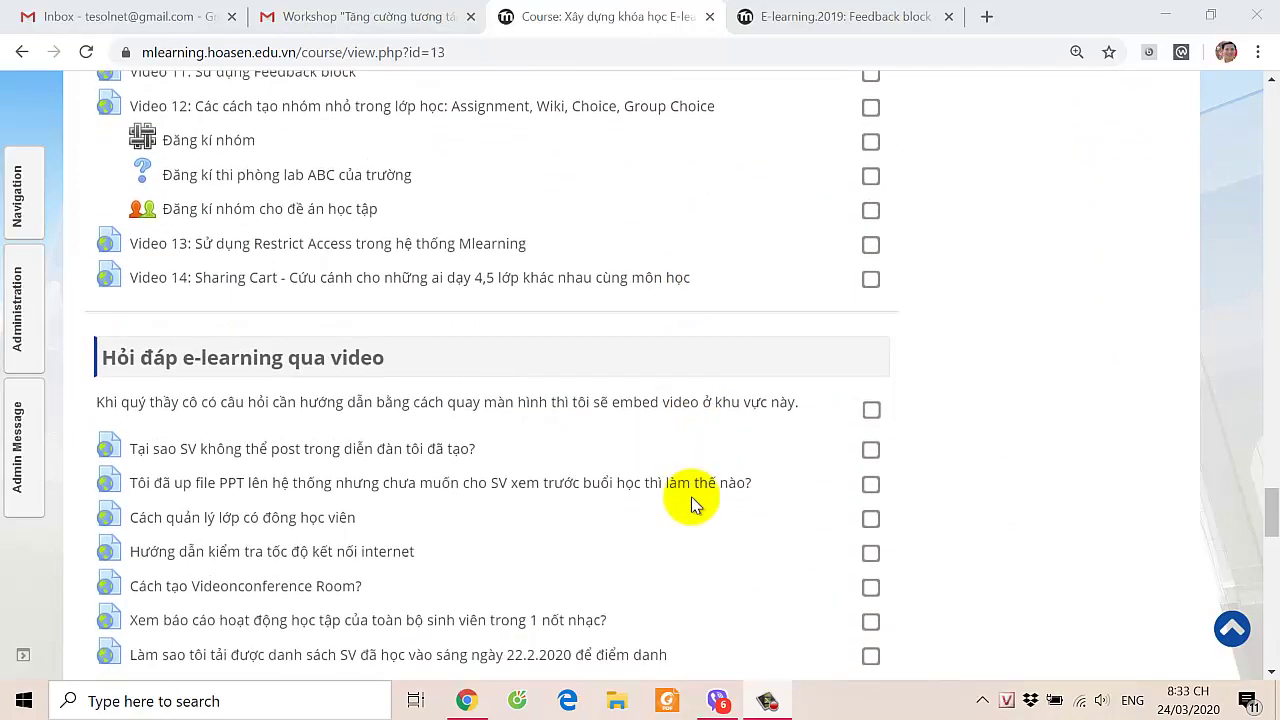
pyautogui.scroll(-2, 691, 496)
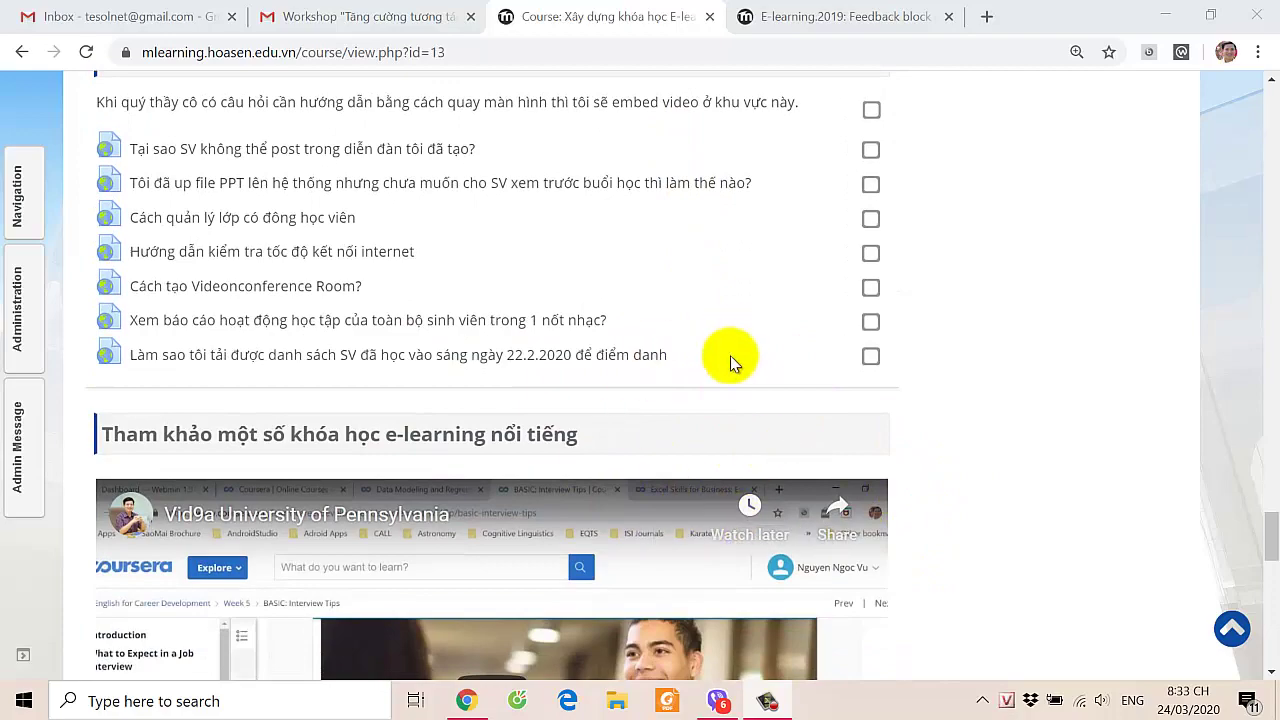
pyautogui.scroll(-4, 571, 325)
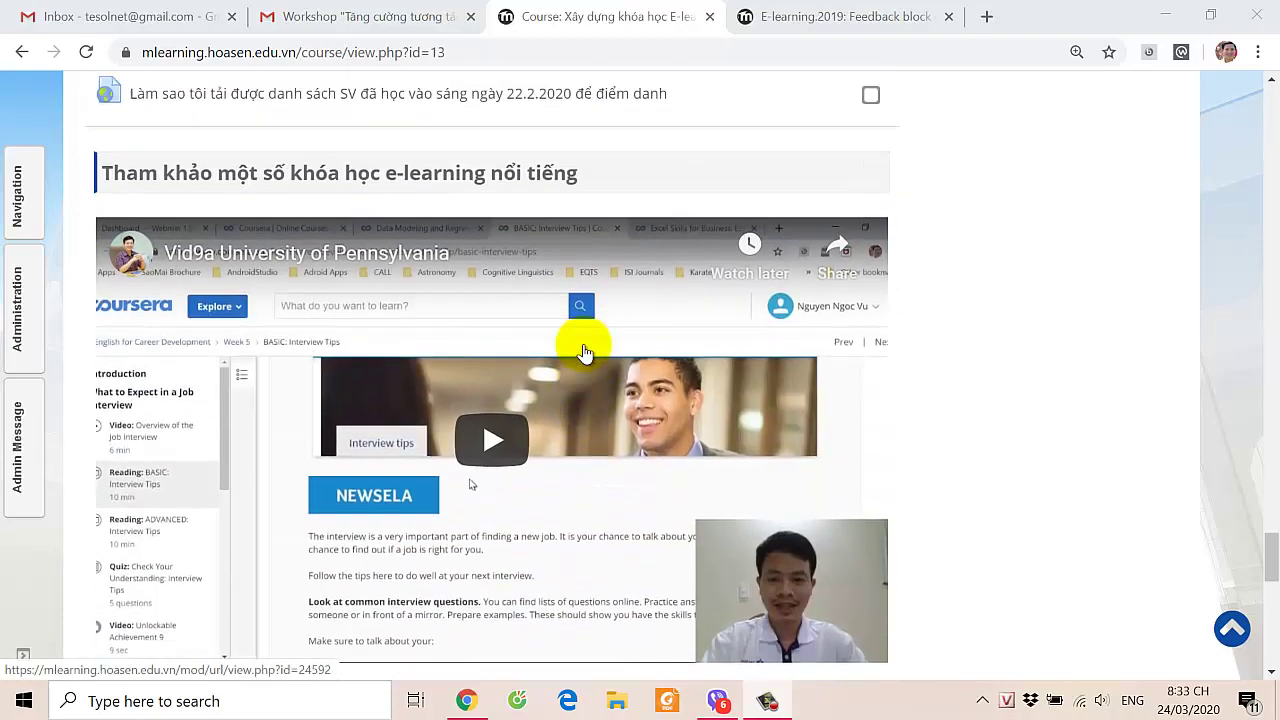
pyautogui.scroll(-10, 585, 354)
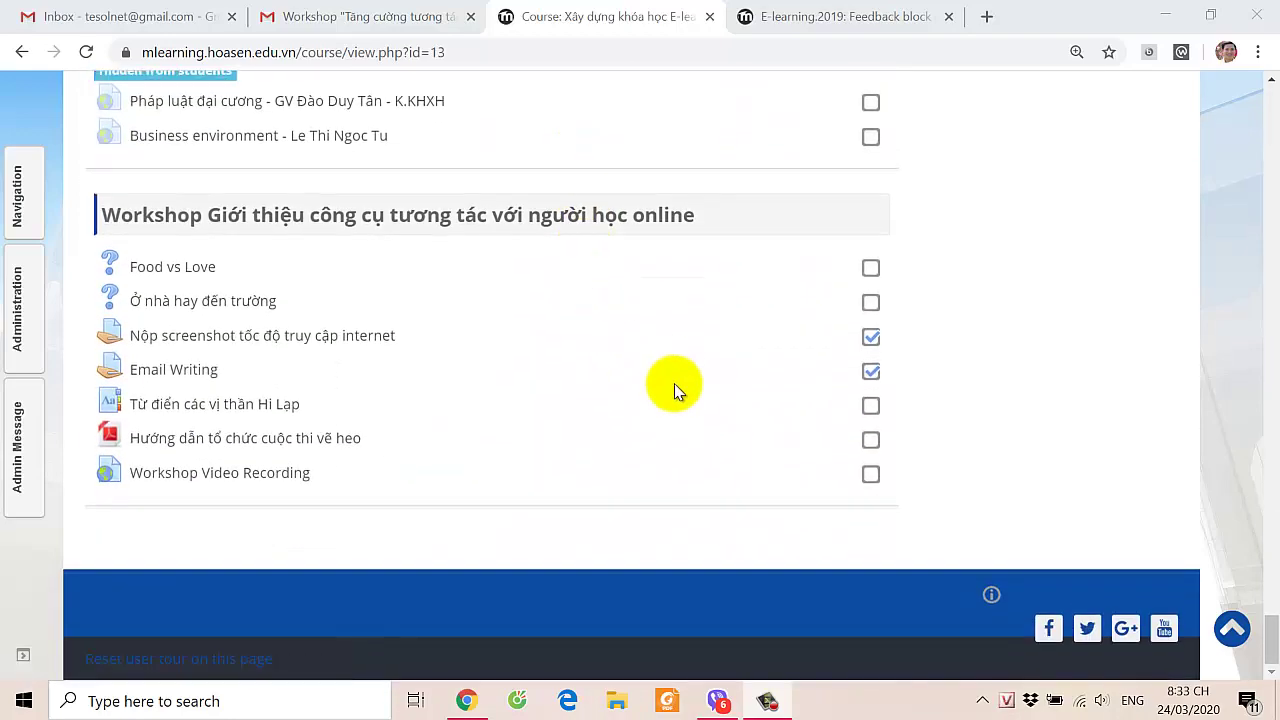
pyautogui.scroll(10, 674, 383)
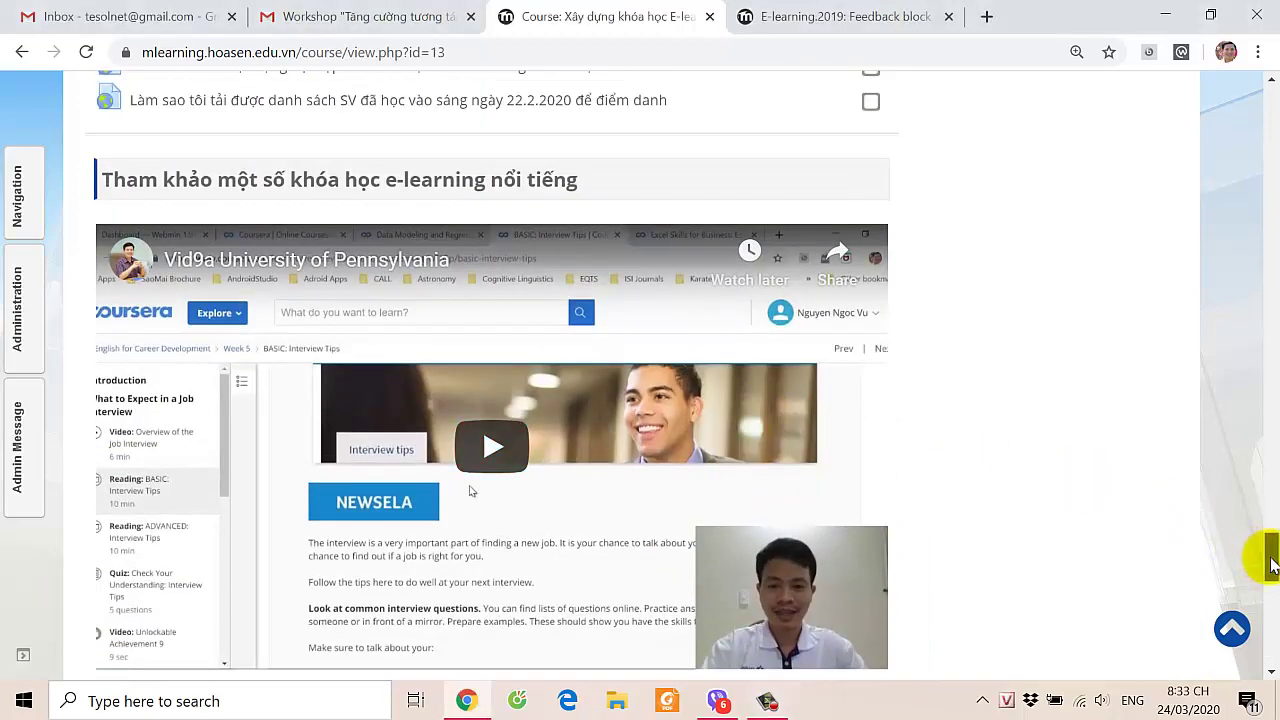
# Step: Return to the welcome section and review its activities, the Google Meet rooms and the course's side blocks
pyautogui.moveTo(1268, 556); pyautogui.dragTo(1200, 170)
pyautogui.scroll(-1, 1200, 170)
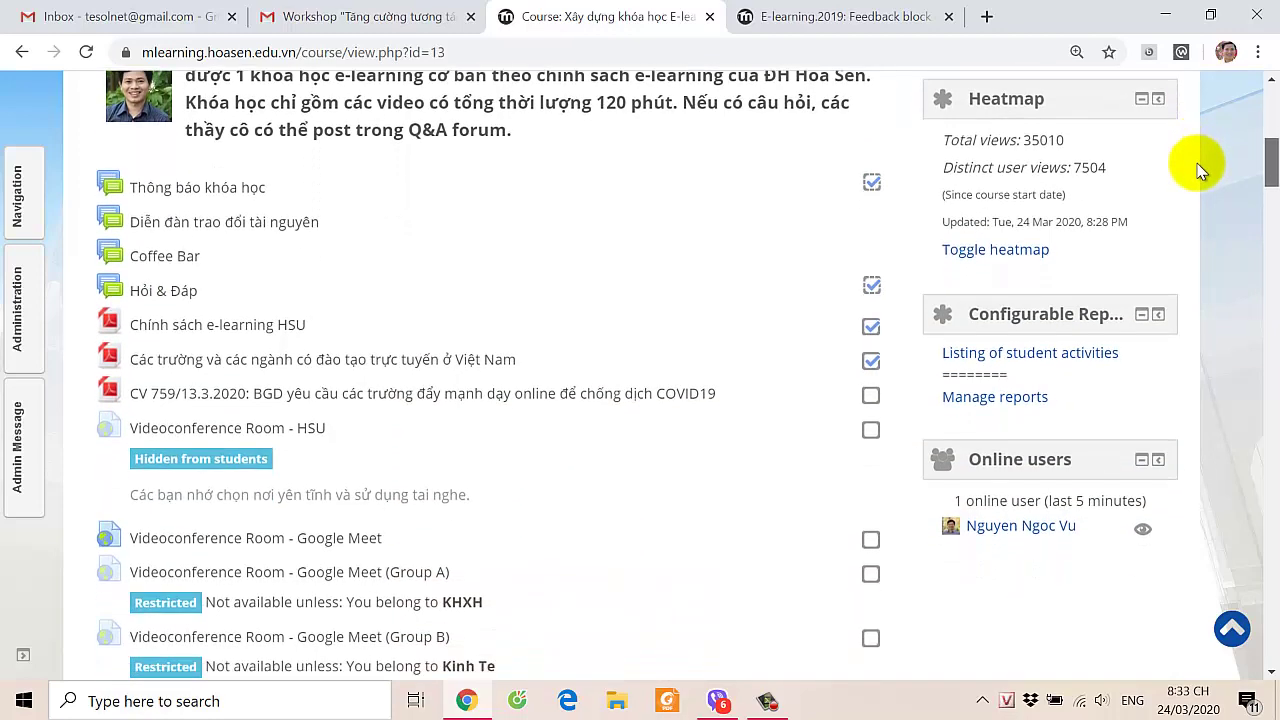
pyautogui.scroll(-1, 1200, 170)
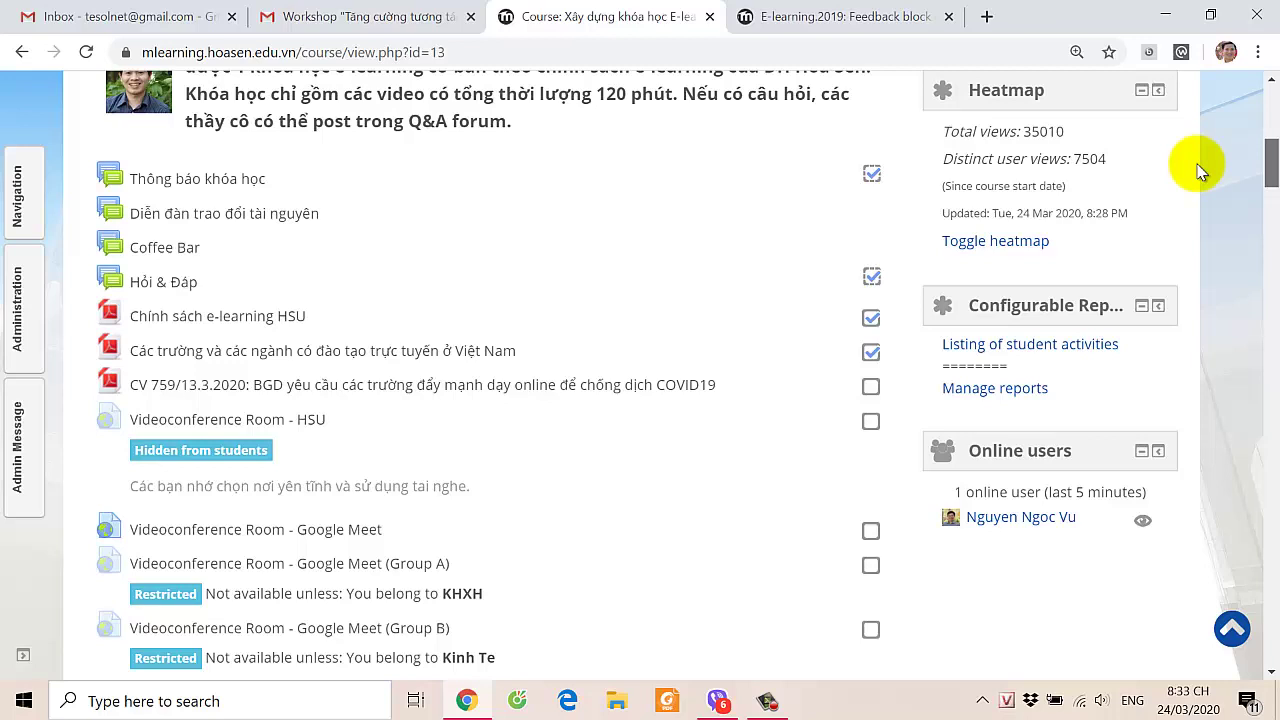
pyautogui.scroll(-2, 1200, 172)
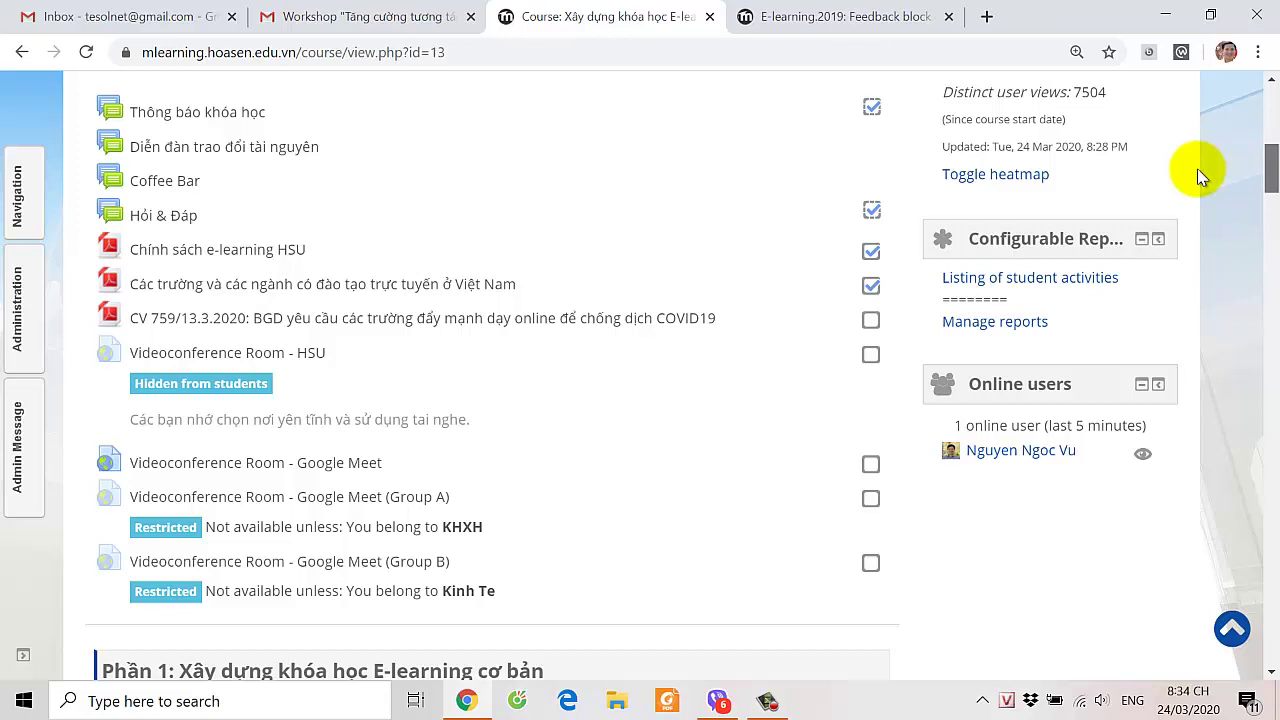
pyautogui.scroll(-1, 1198, 170)
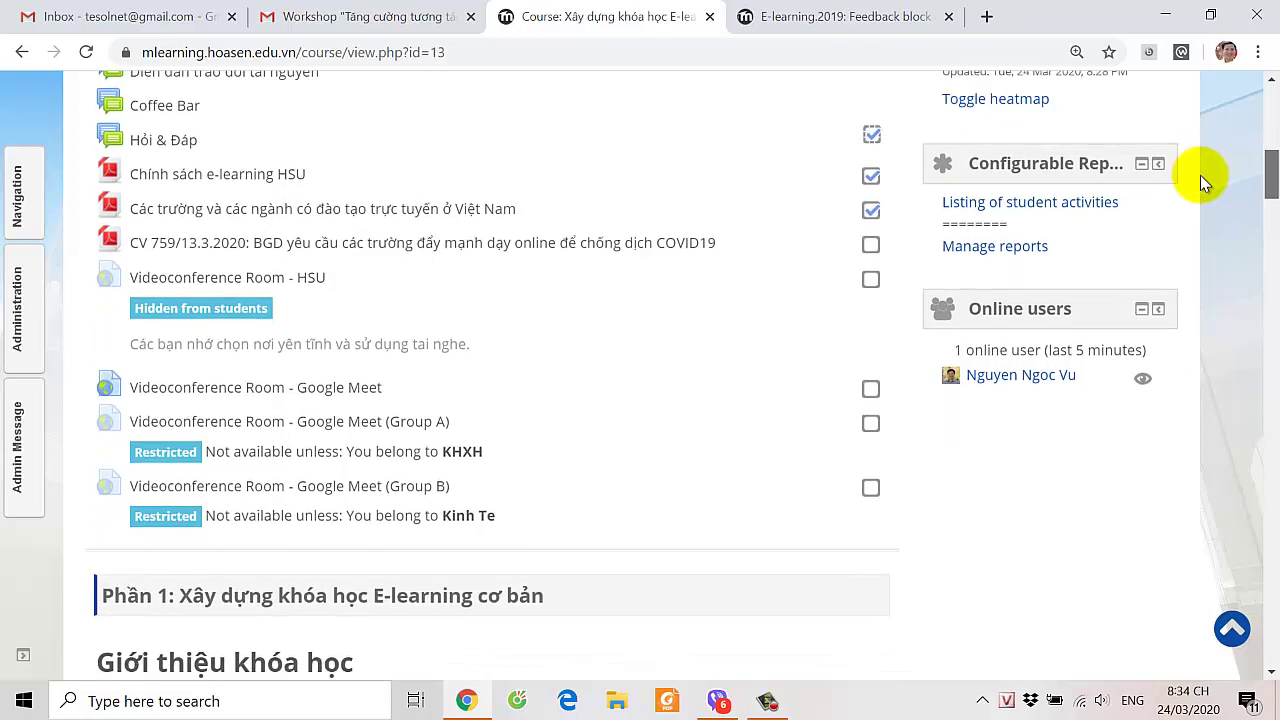
pyautogui.scroll(-1, 1200, 175)
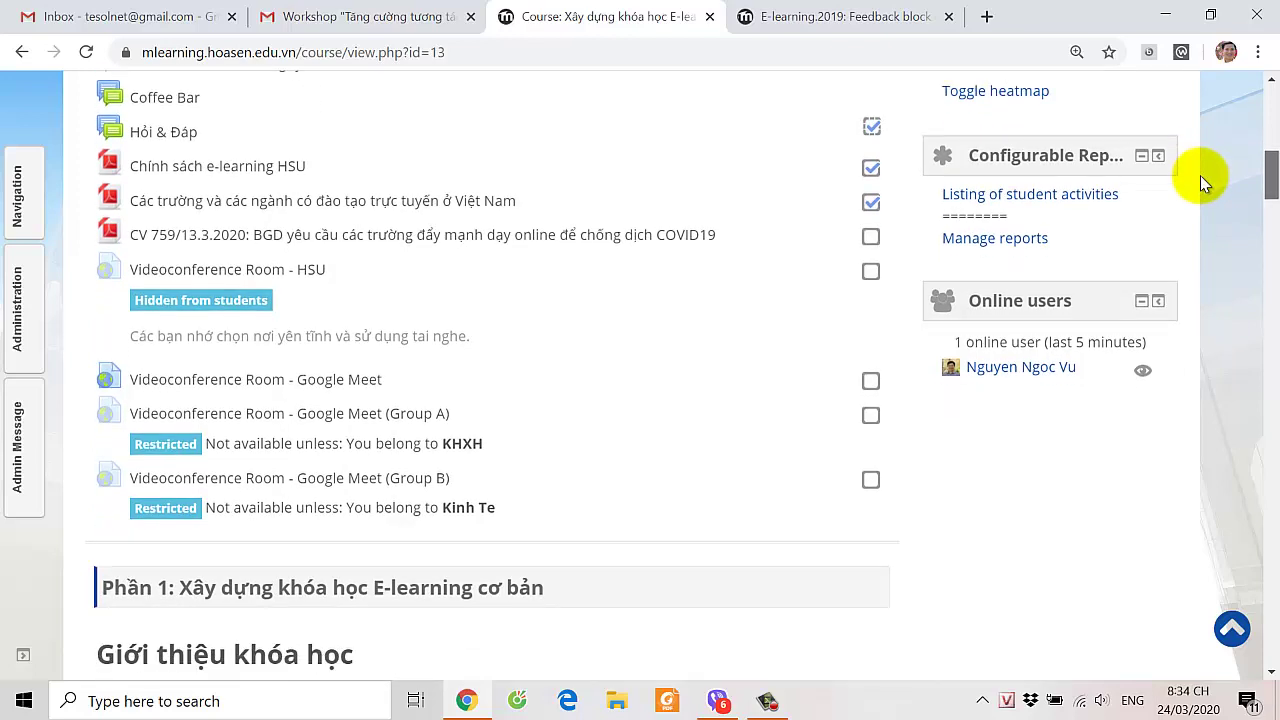
pyautogui.scroll(1, 1200, 175)
pyautogui.scroll(-1, 1203, 178)
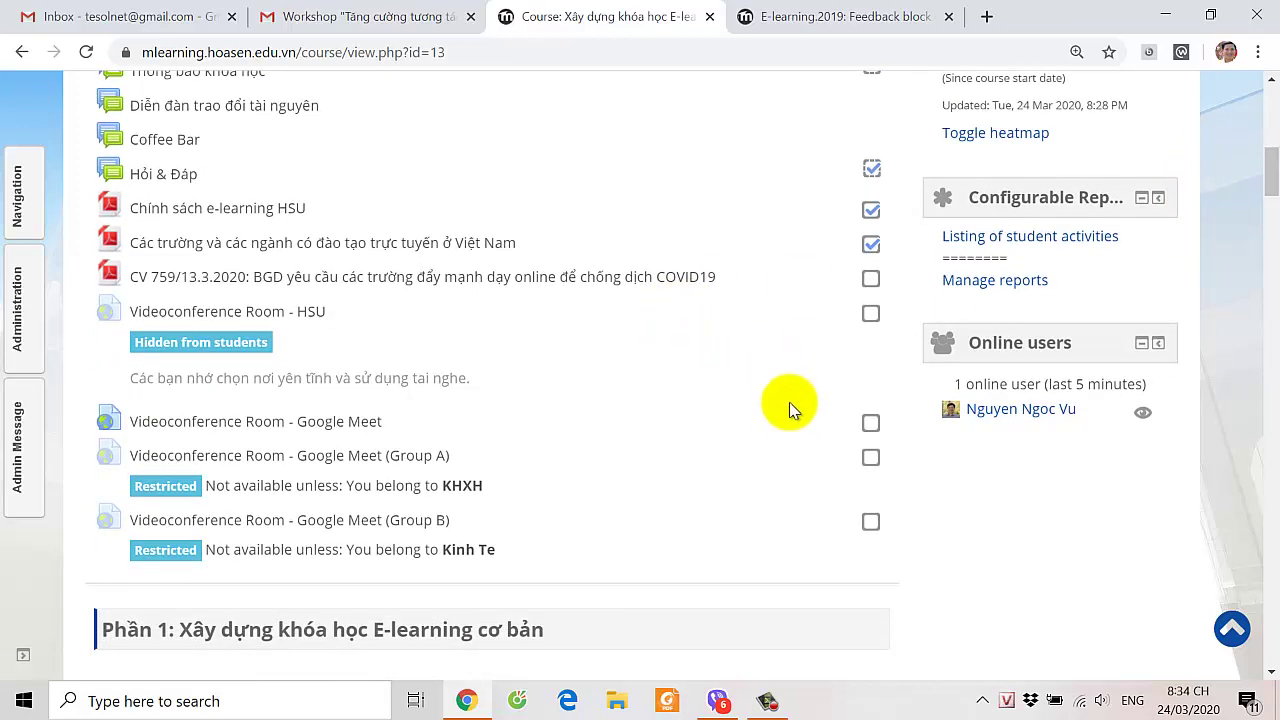
pyautogui.scroll(-1, 788, 414)
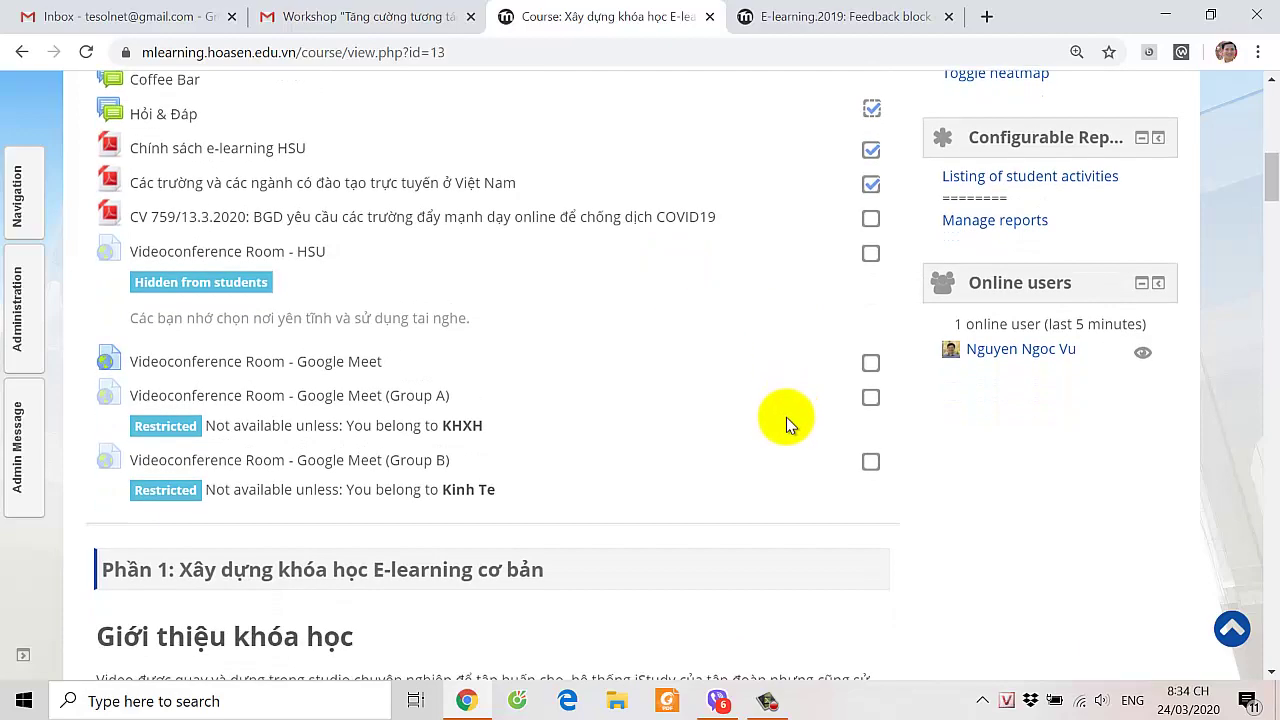
pyautogui.scroll(8, 745, 417)
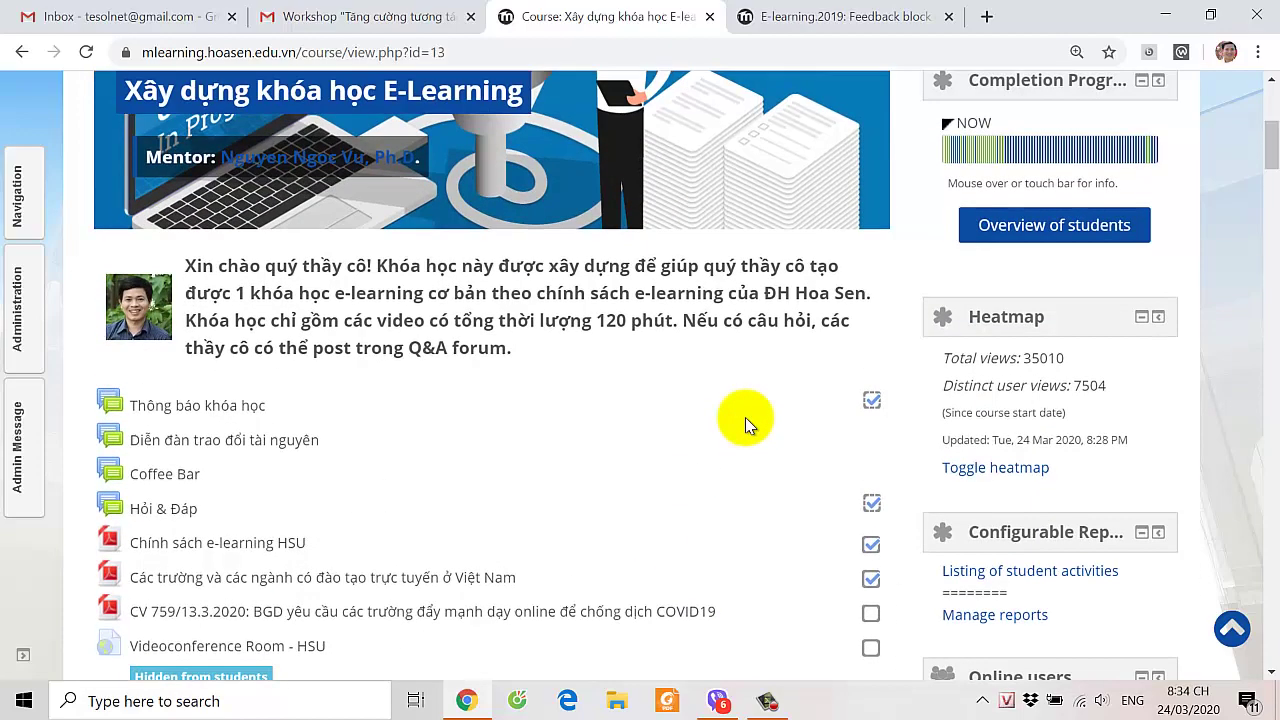
pyautogui.scroll(-7, 745, 417)
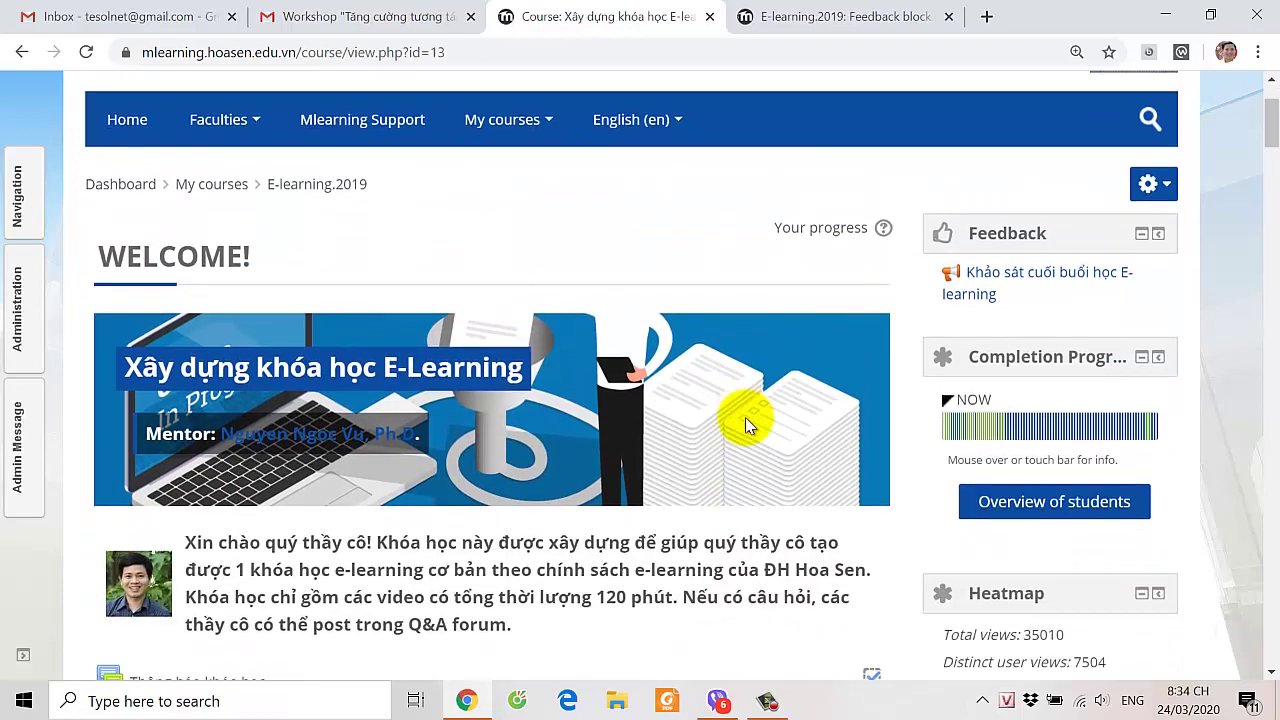
pyautogui.scroll(-2, 745, 420)
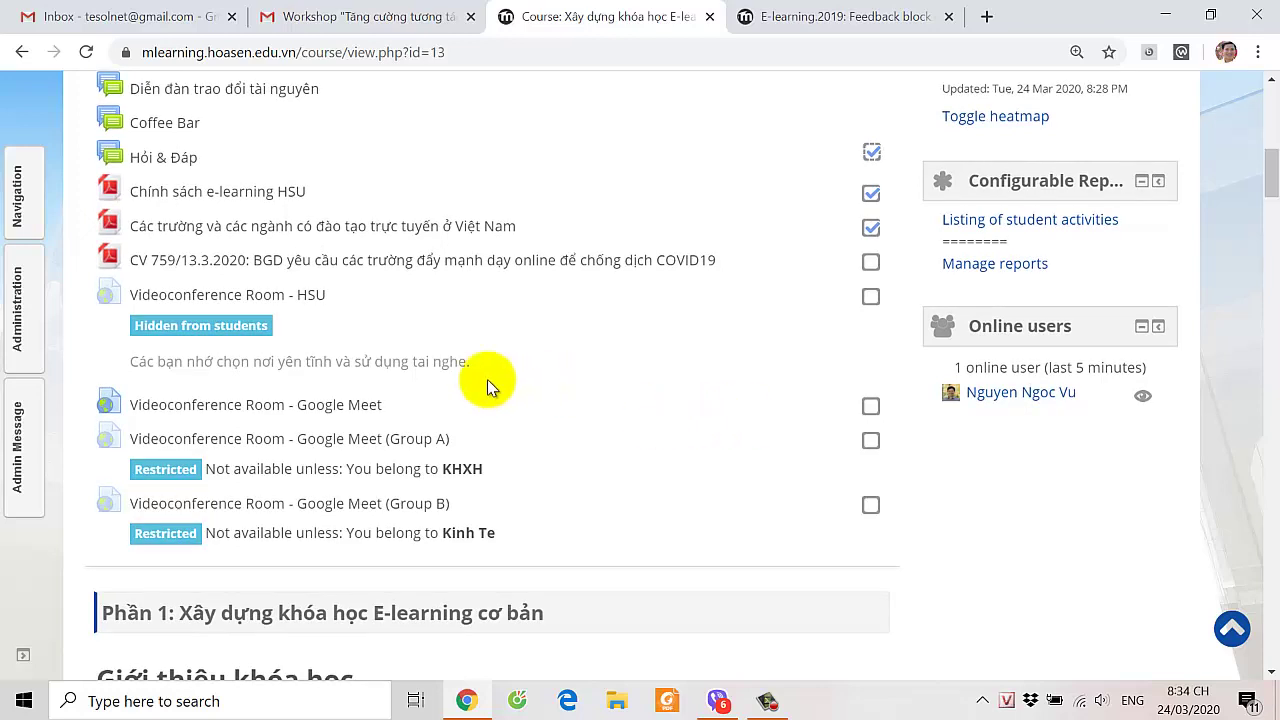
# Step: Open the docked Administration block and undock it so that it sits on the course page
pyautogui.click(20, 325)
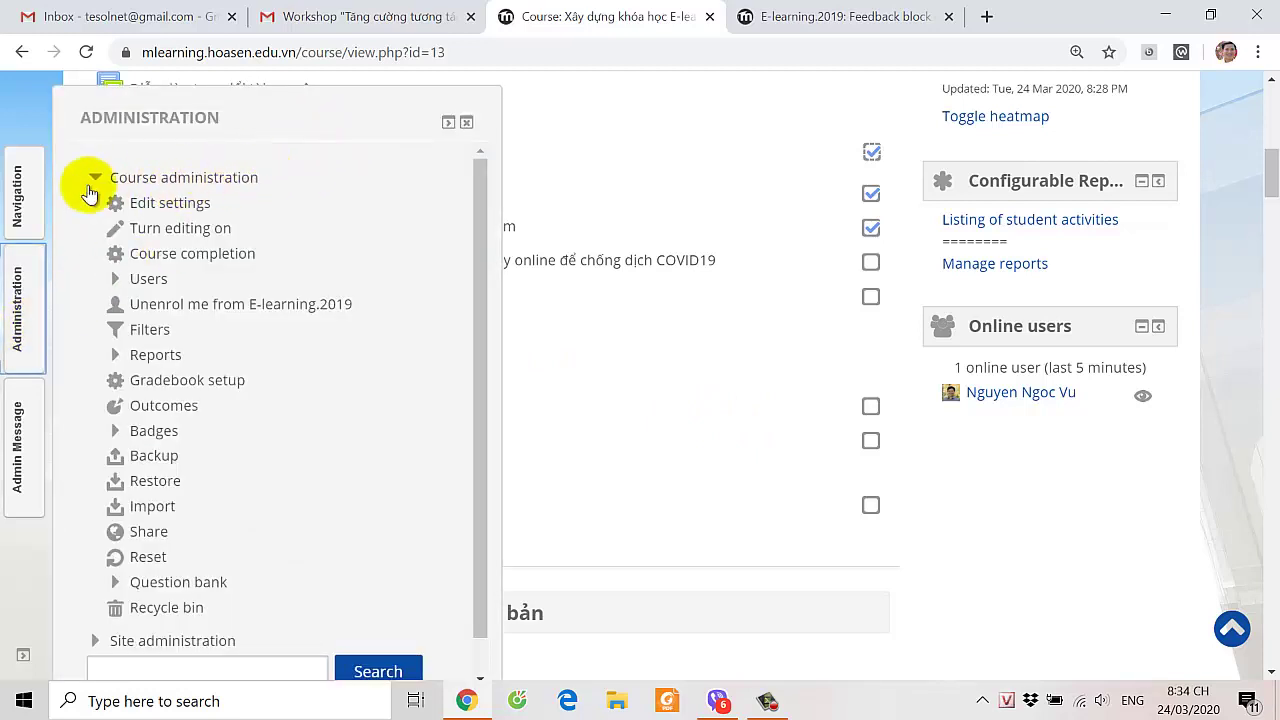
pyautogui.click(20, 290)
pyautogui.click(10, 300)
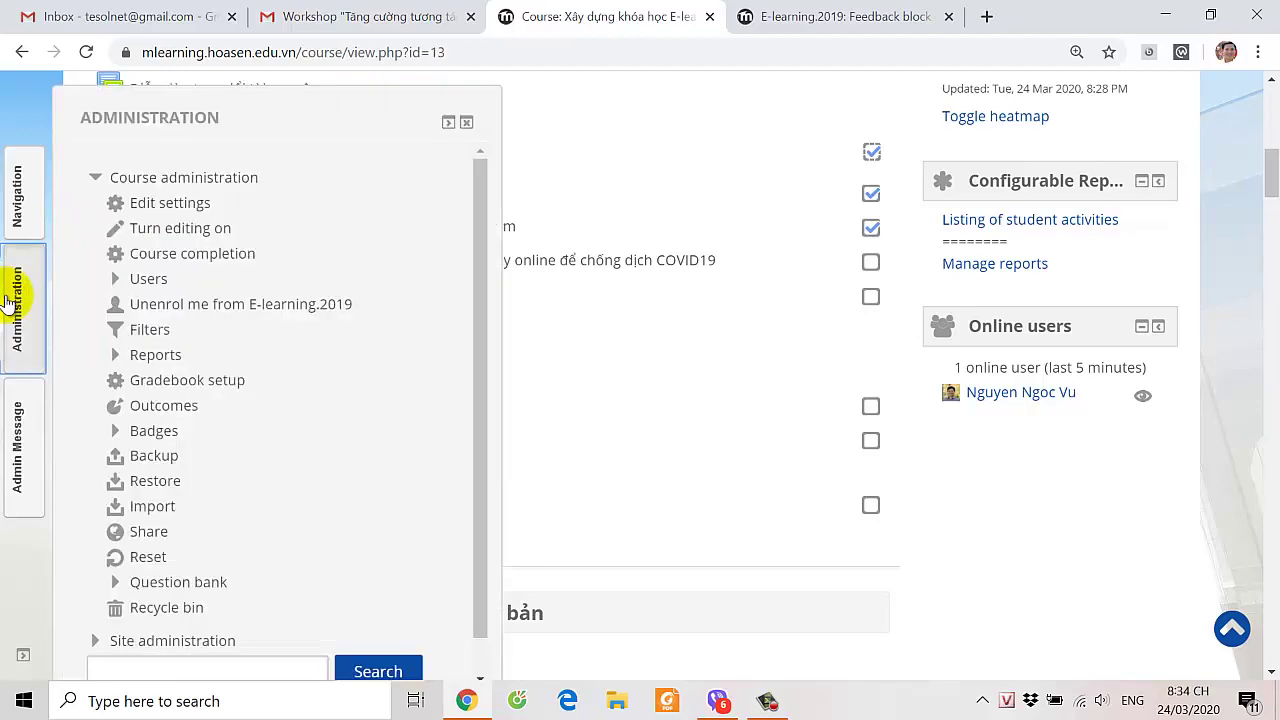
pyautogui.click(447, 122)
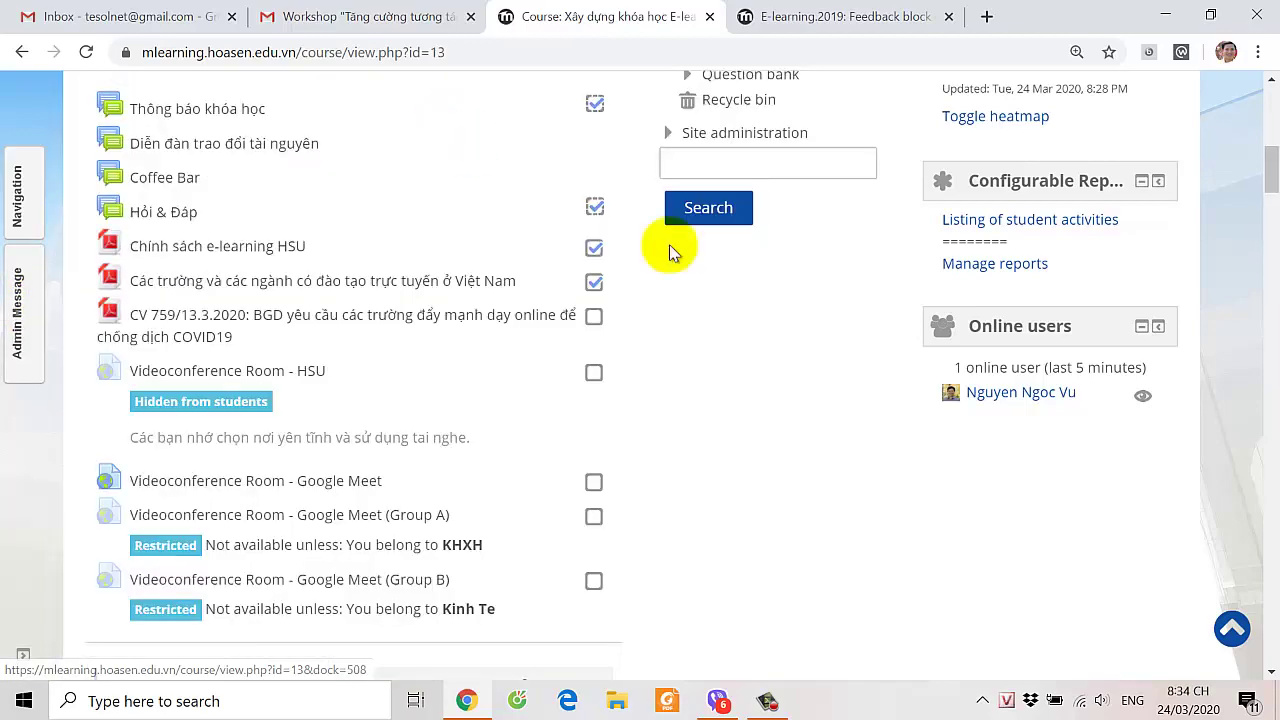
# Step: Start a backup of the E-learning.2019 course and exclude enrolled users in its initial settings
pyautogui.scroll(5, 873, 352)
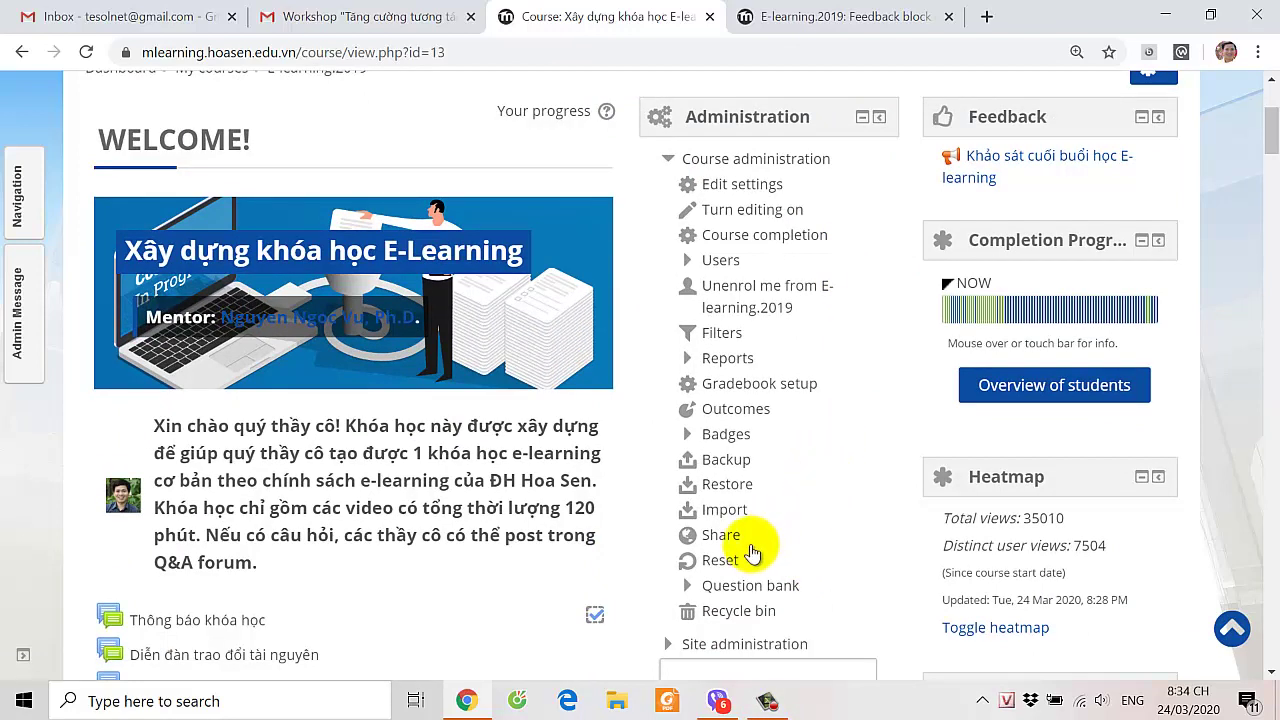
pyautogui.click(727, 462)
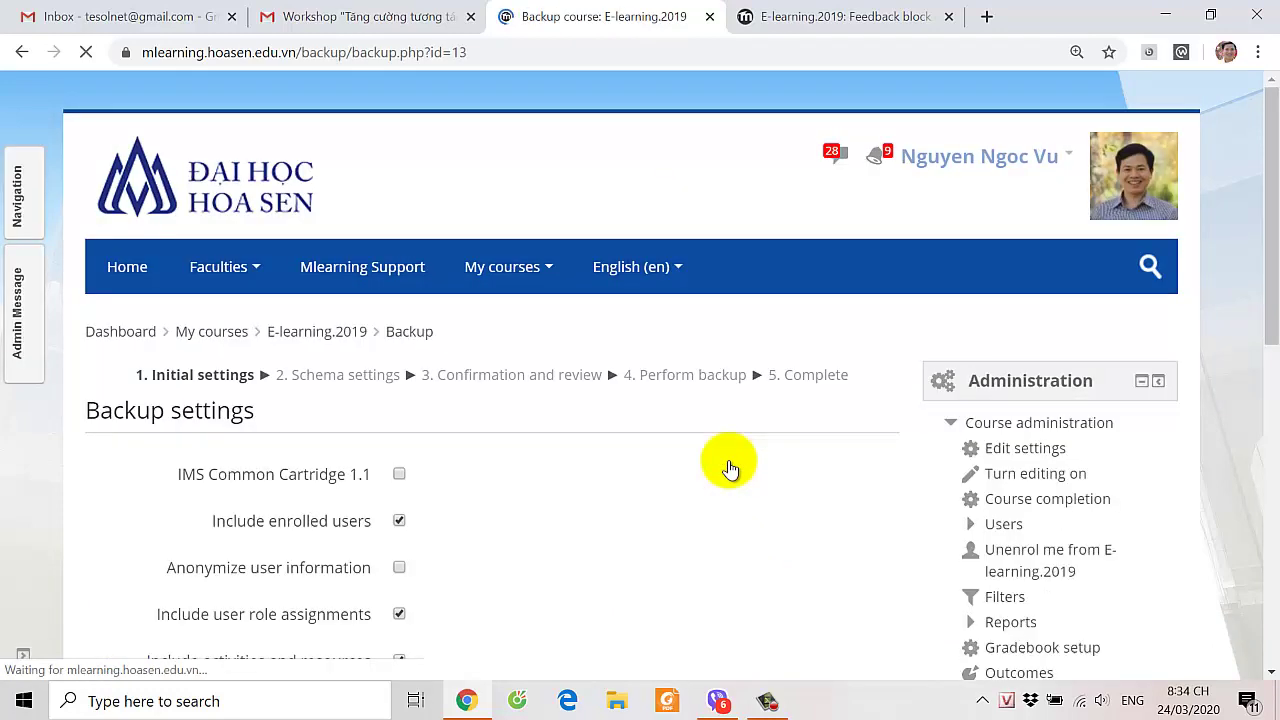
pyautogui.scroll(-4, 730, 468)
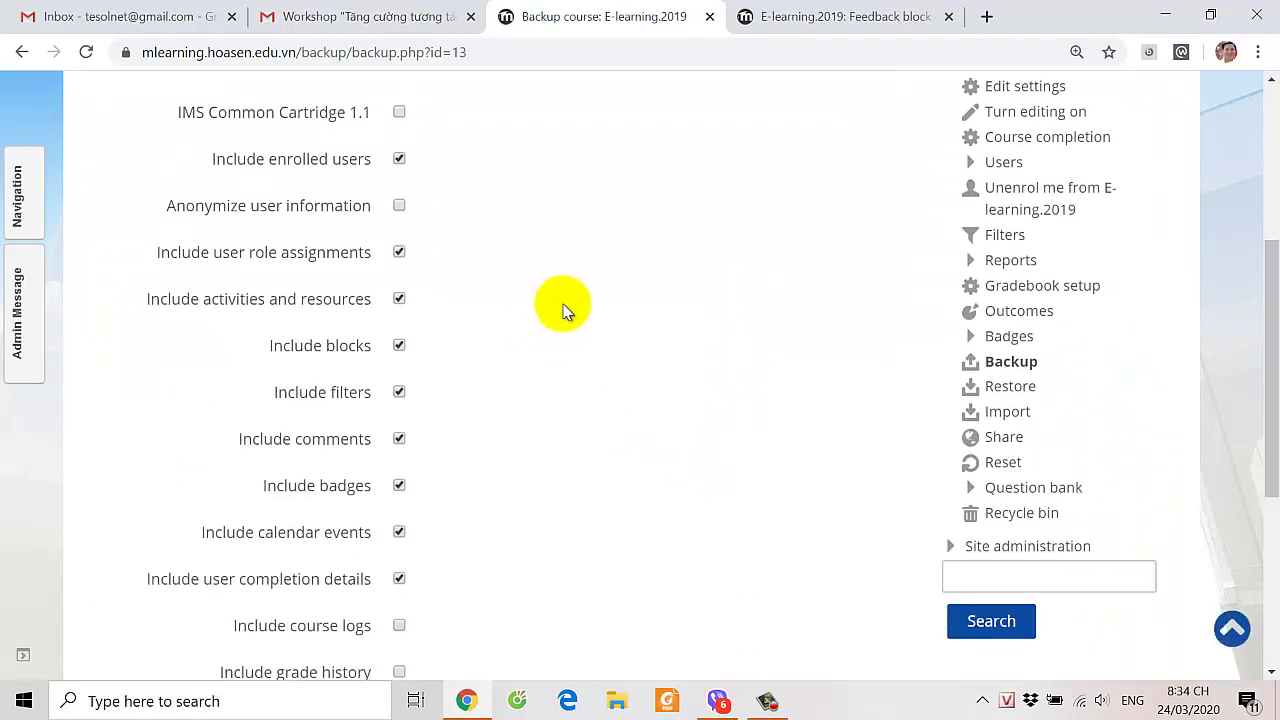
pyautogui.click(399, 160)
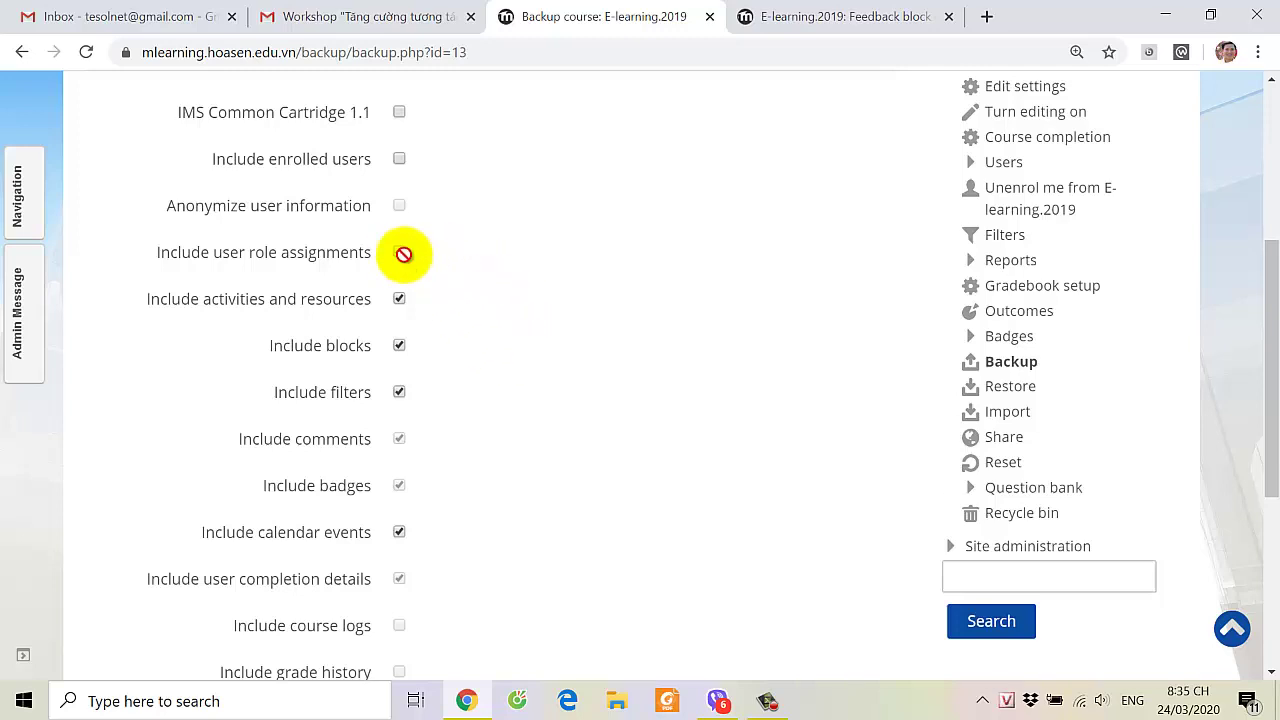
pyautogui.scroll(-1, 444, 275)
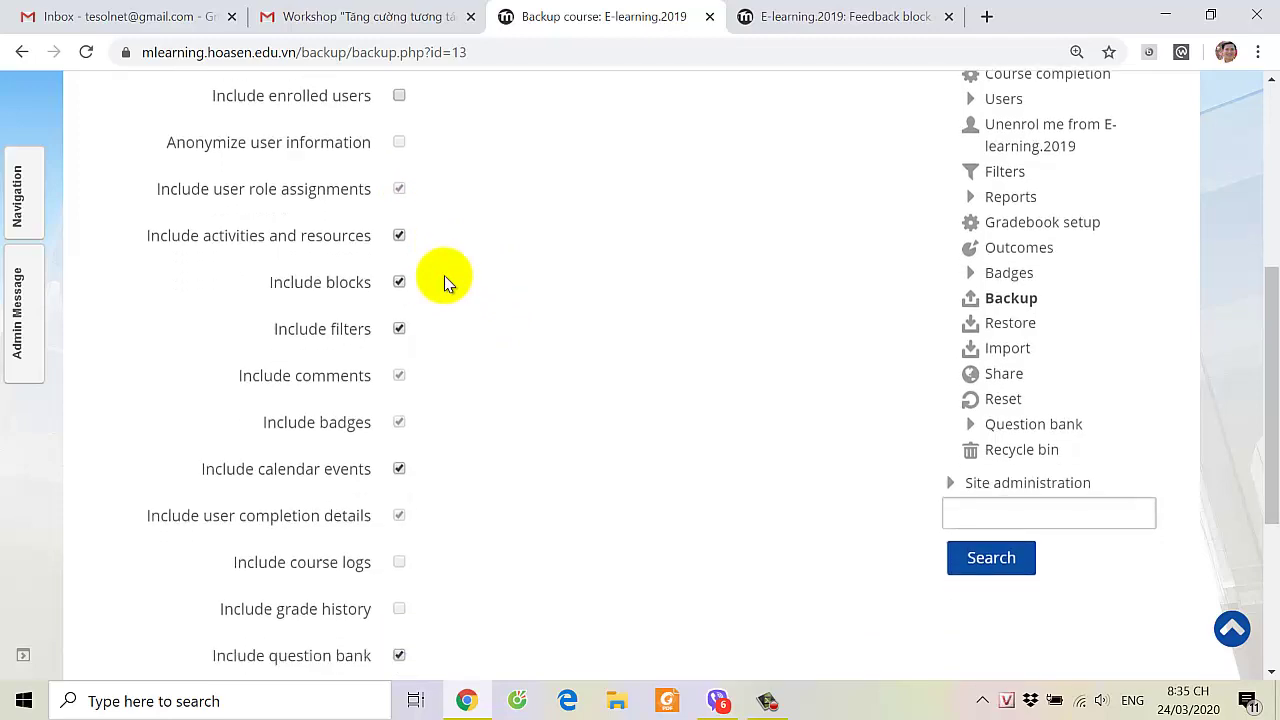
# Step: Review the remaining backup settings of E-learning.2019 and run the backup by skipping straight to the final step
pyautogui.scroll(1, 443, 275)
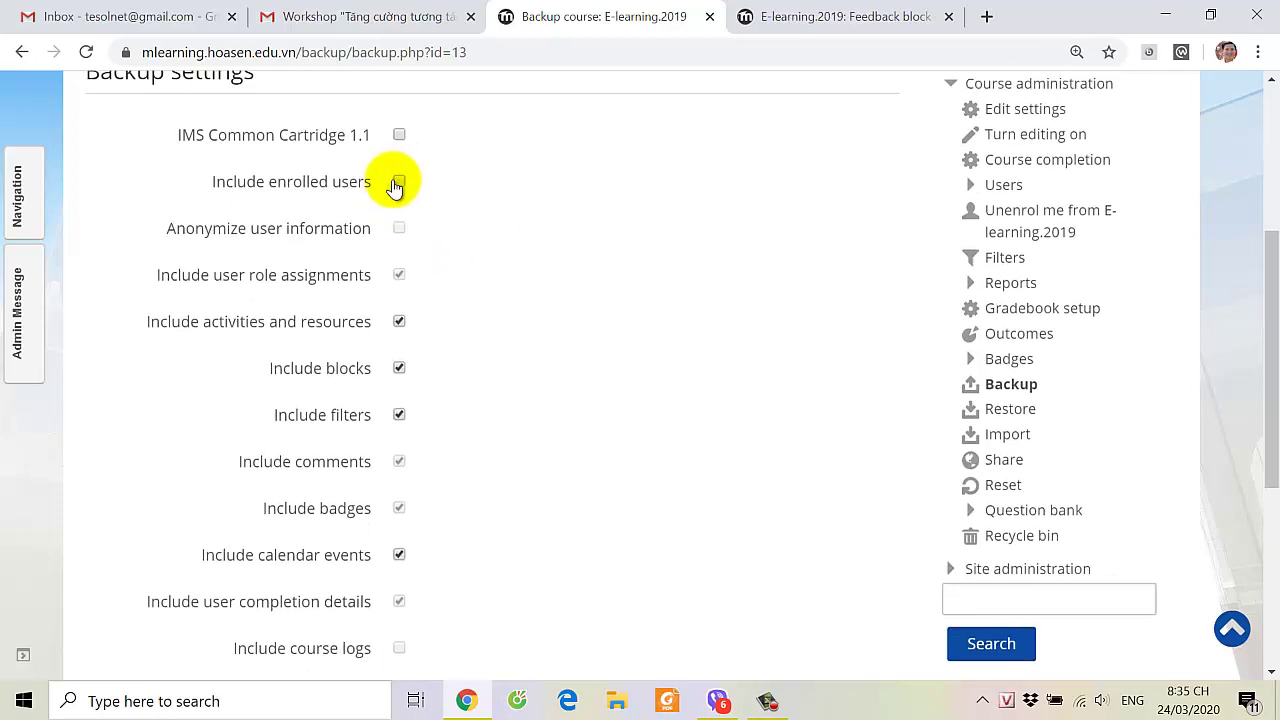
pyautogui.scroll(-3, 502, 345)
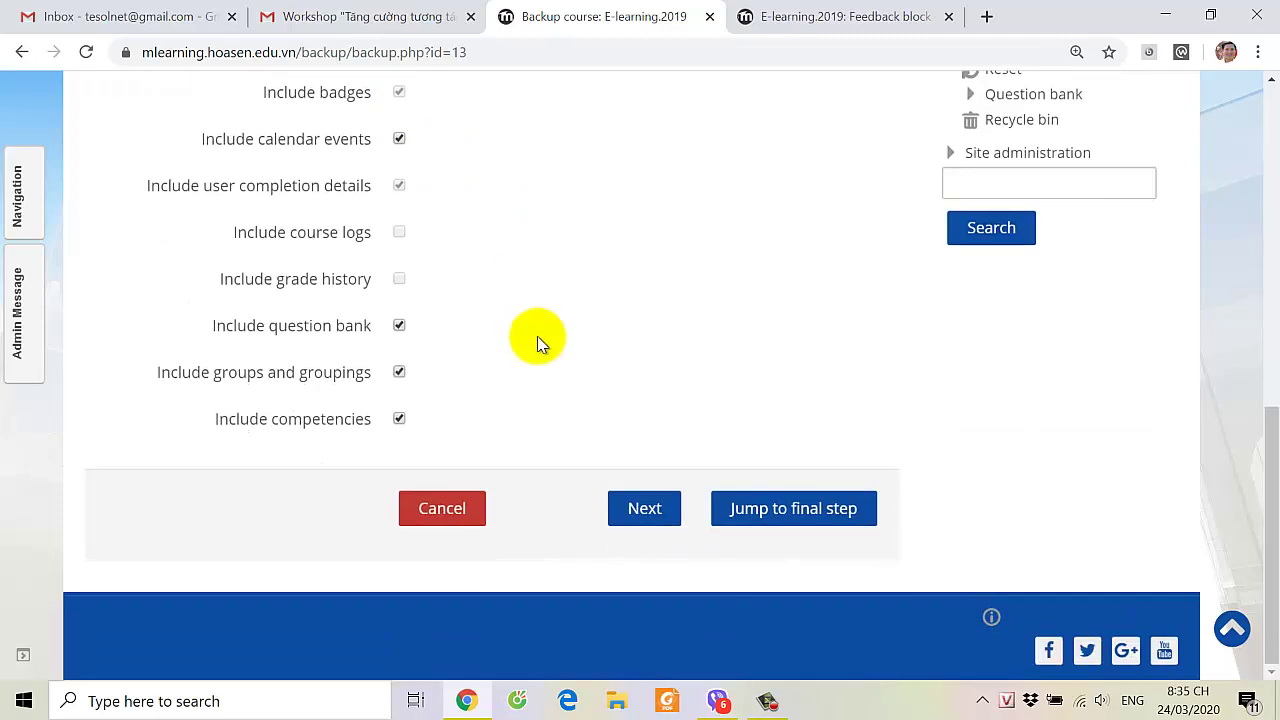
pyautogui.click(801, 516)
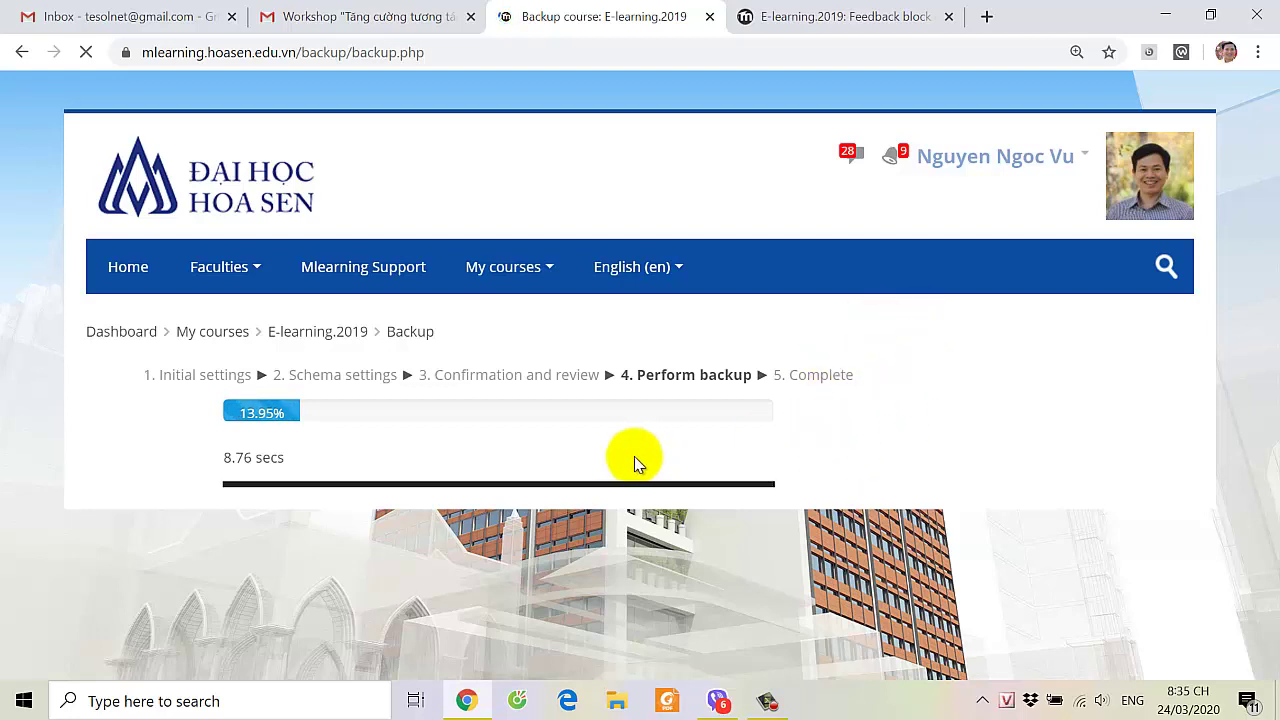
# Step: Open an empty browser tab and the Moodle site's home page in another, checking on the running backup in between
pyautogui.click(986, 18)
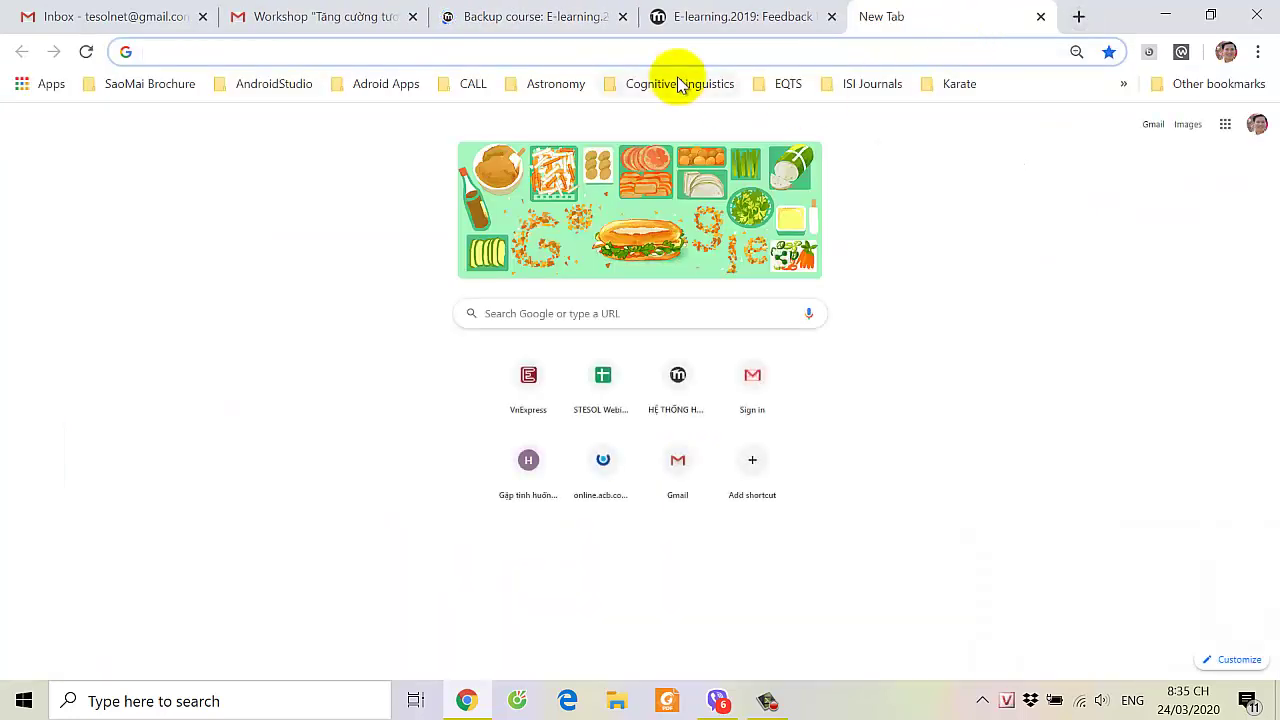
pyautogui.click(556, 28)
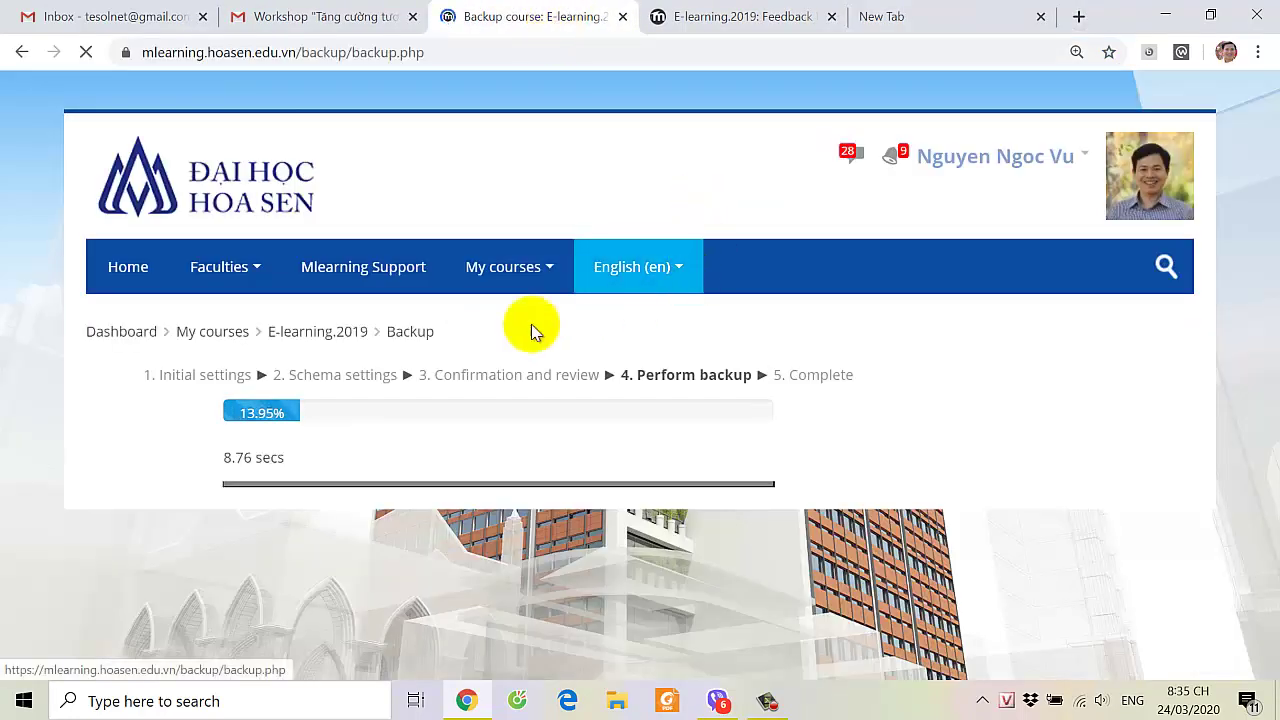
pyautogui.middleClick(140, 286)
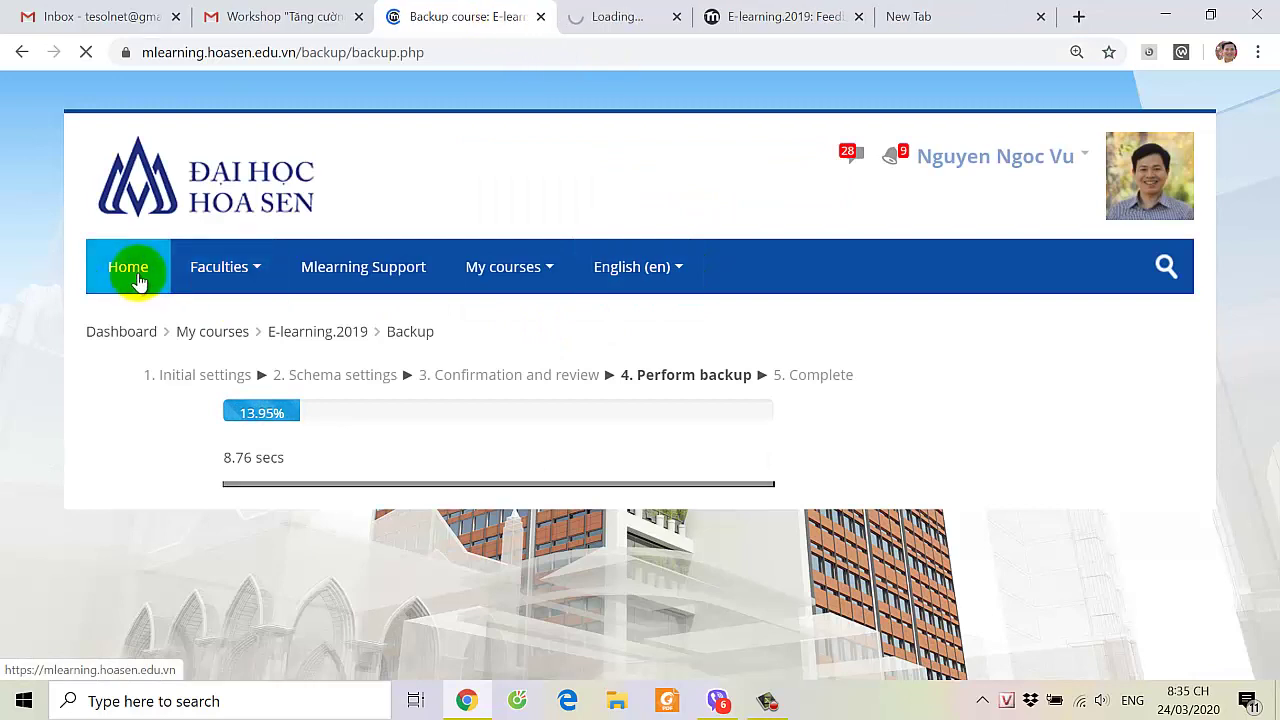
pyautogui.click(622, 18)
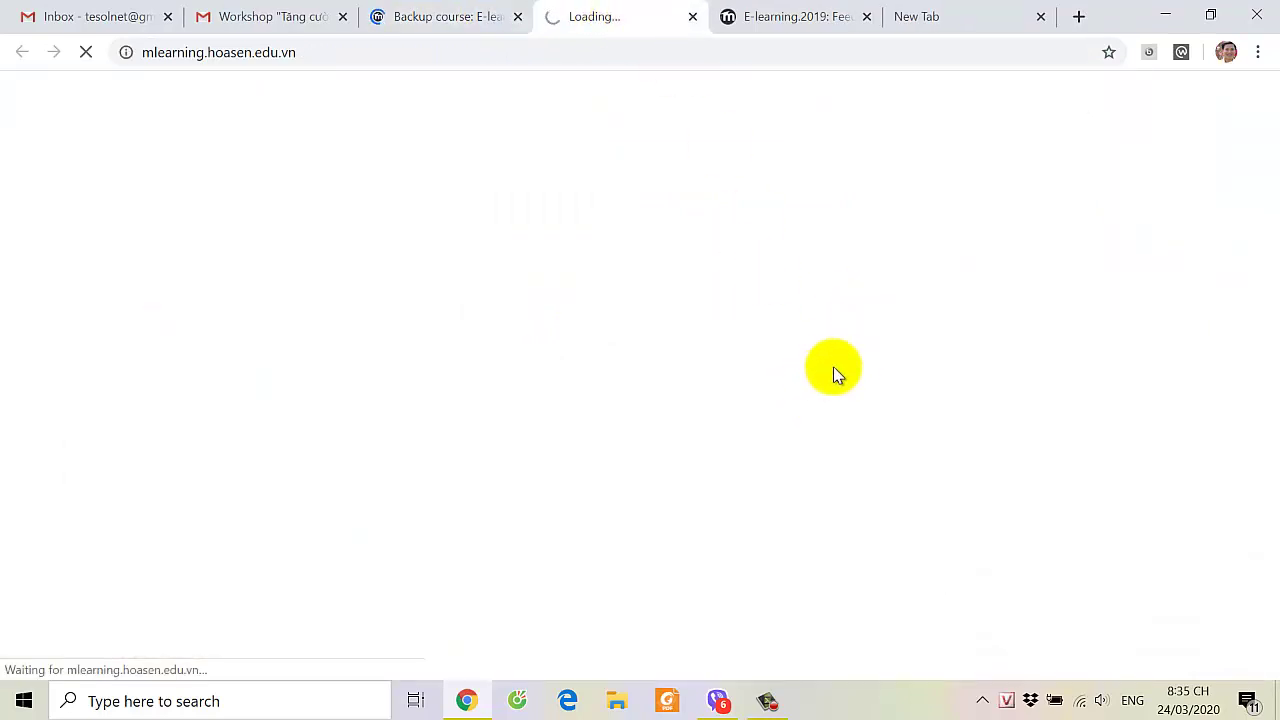
pyautogui.click(453, 20)
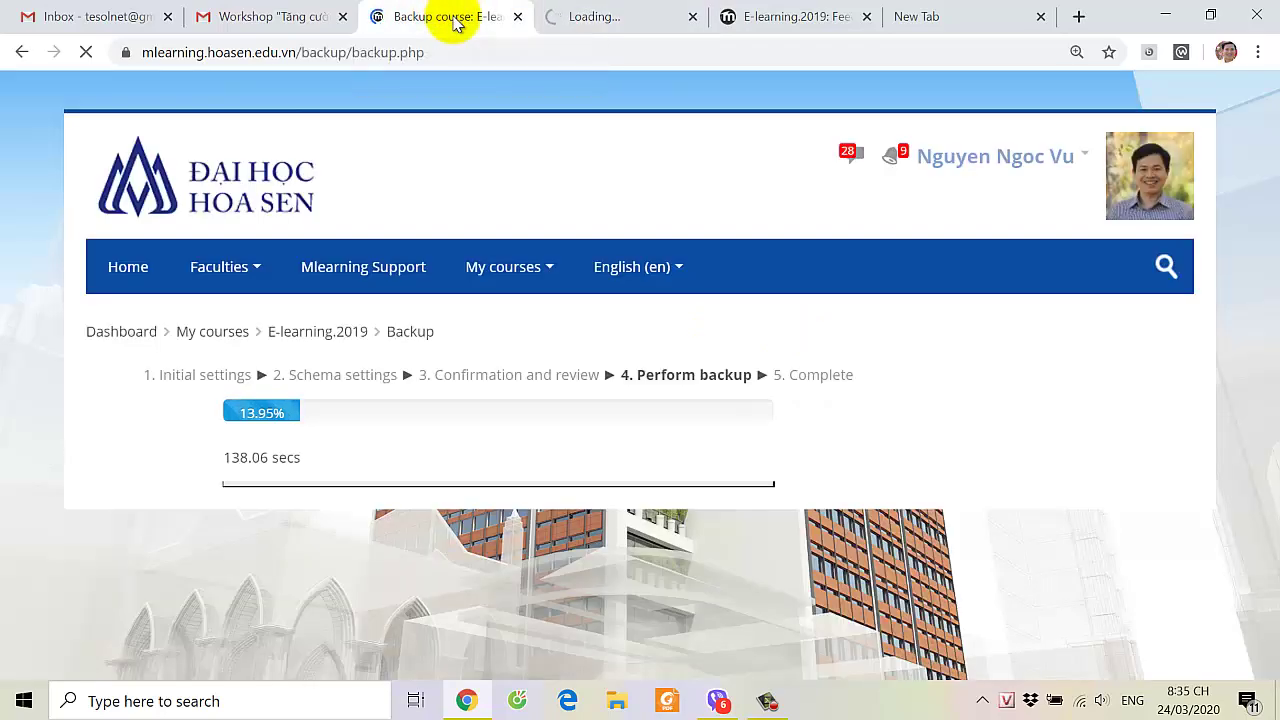
pyautogui.click(630, 26)
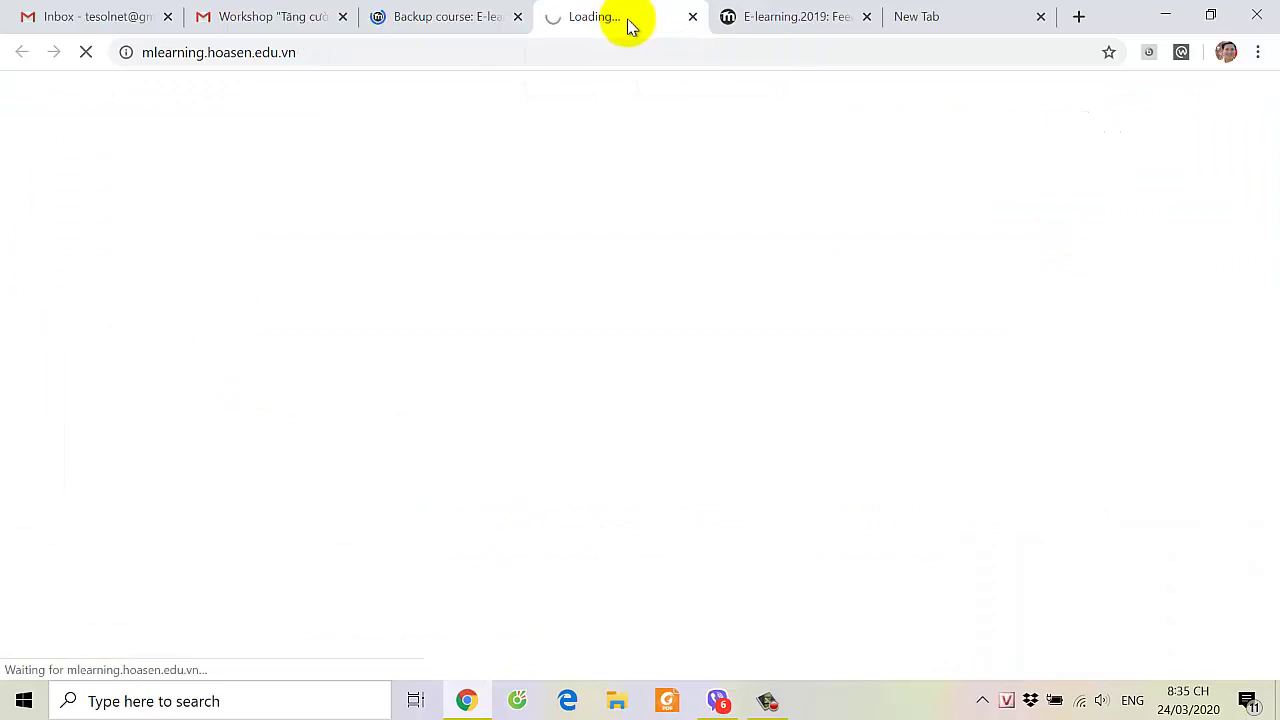
pyautogui.click(468, 16)
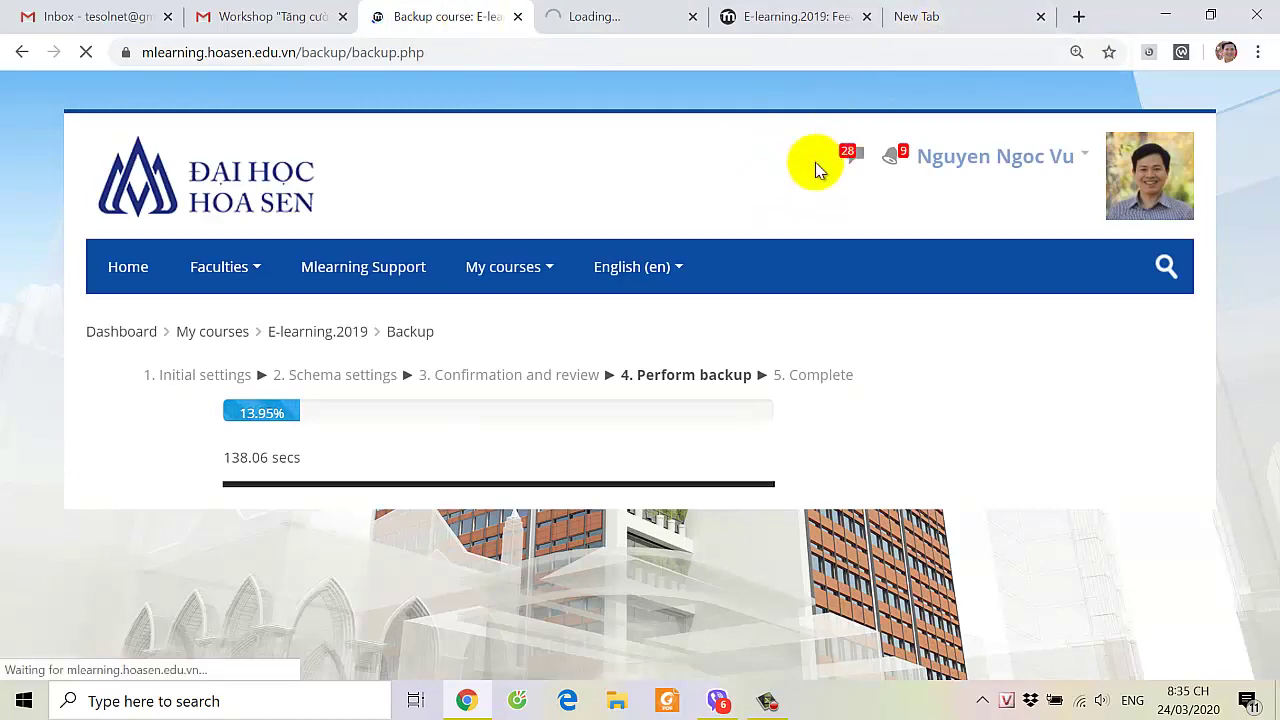
# Step: Open englishonline.com.vn in the empty browser tab and log in with the prefilled account credentials
pyautogui.click(945, 18)
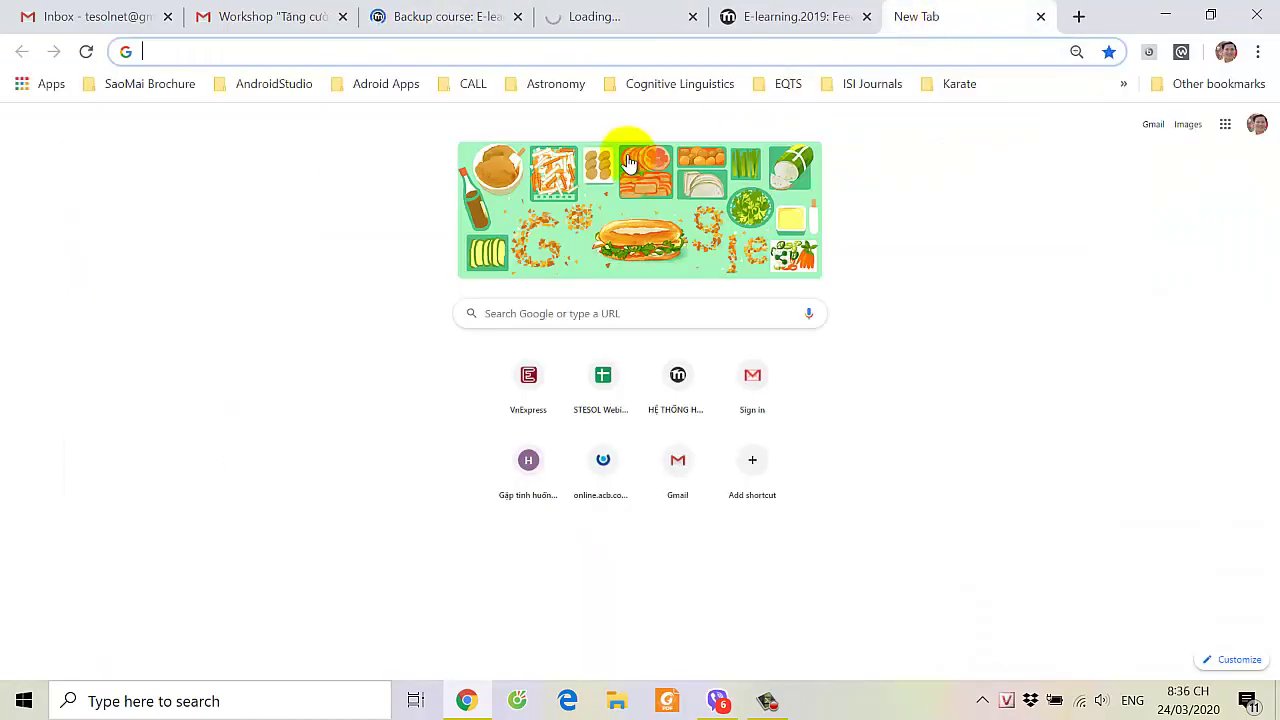
pyautogui.write('eng')
pyautogui.press('Return')
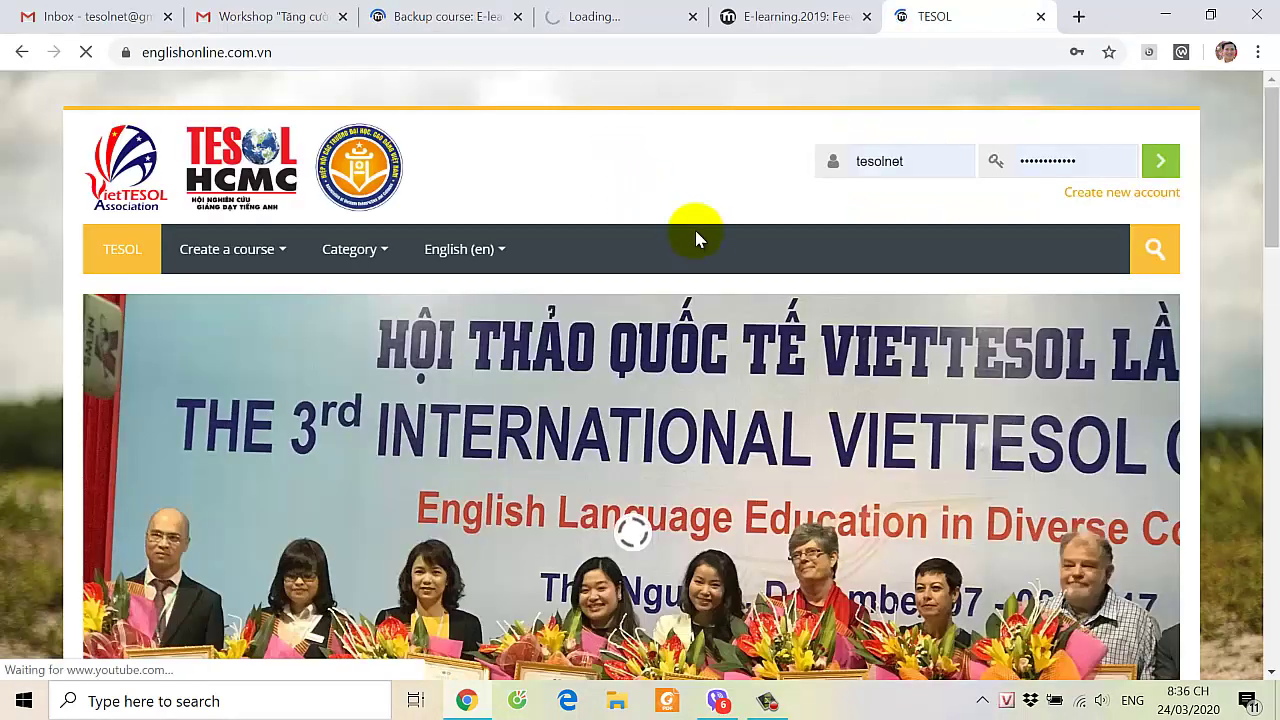
pyautogui.click(1152, 165)
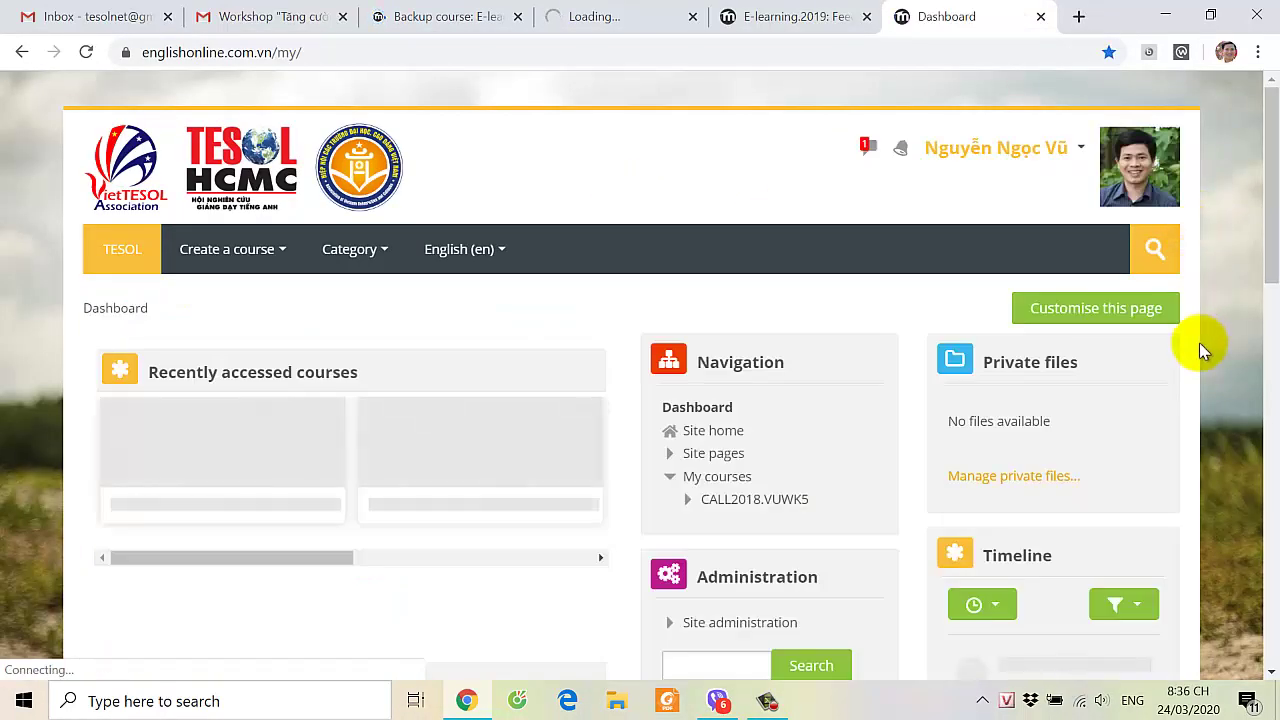
# Step: Expand the site administration tree on the dashboard and look through its entries
pyautogui.scroll(-2, 1178, 447)
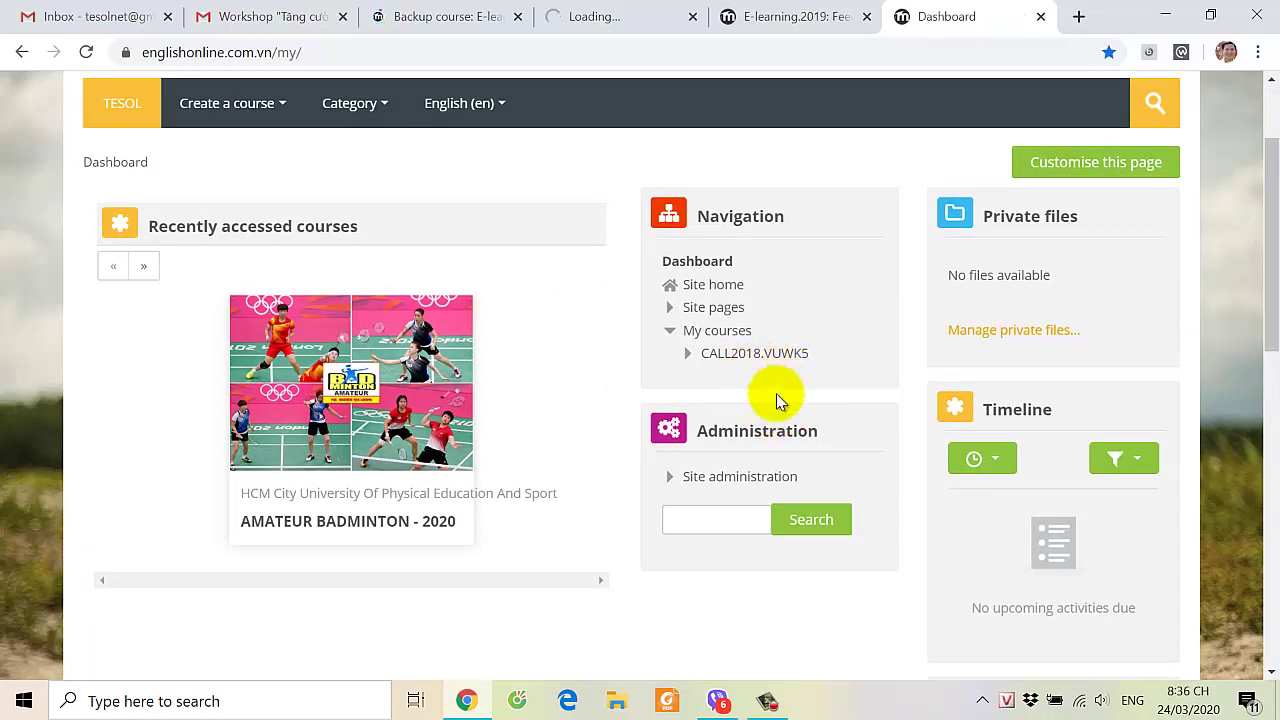
pyautogui.click(745, 479)
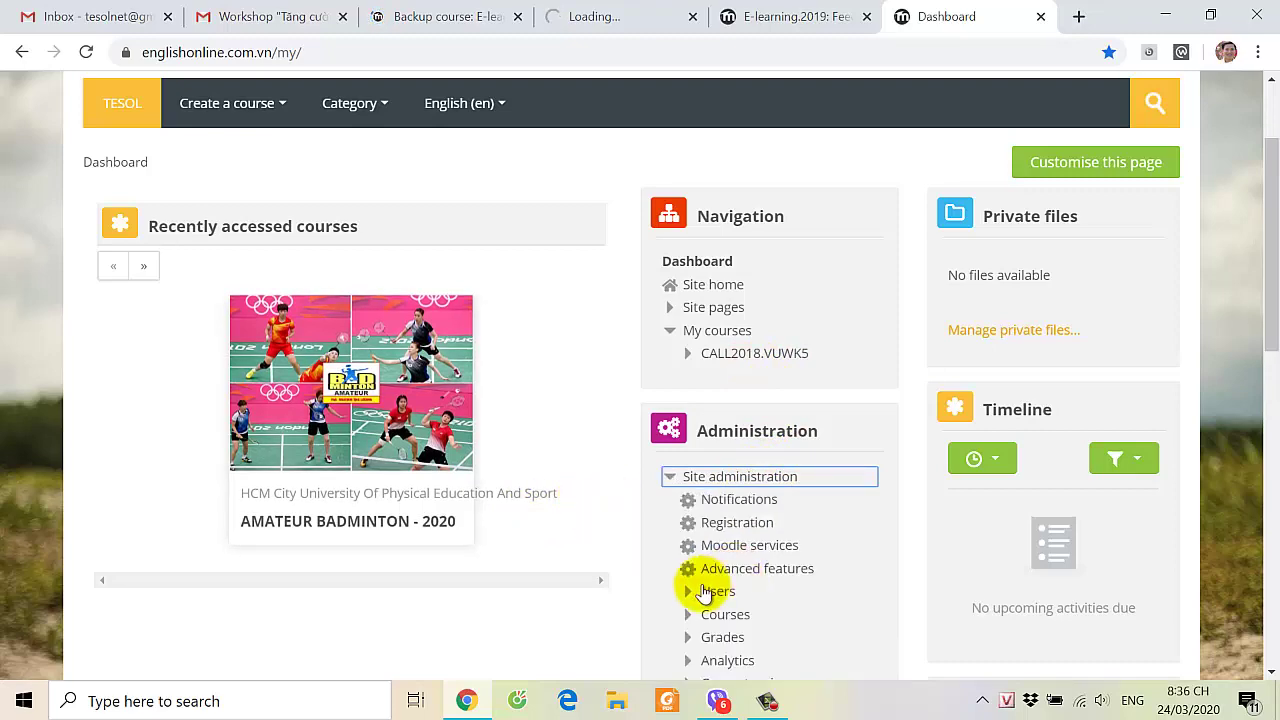
pyautogui.scroll(-2, 815, 587)
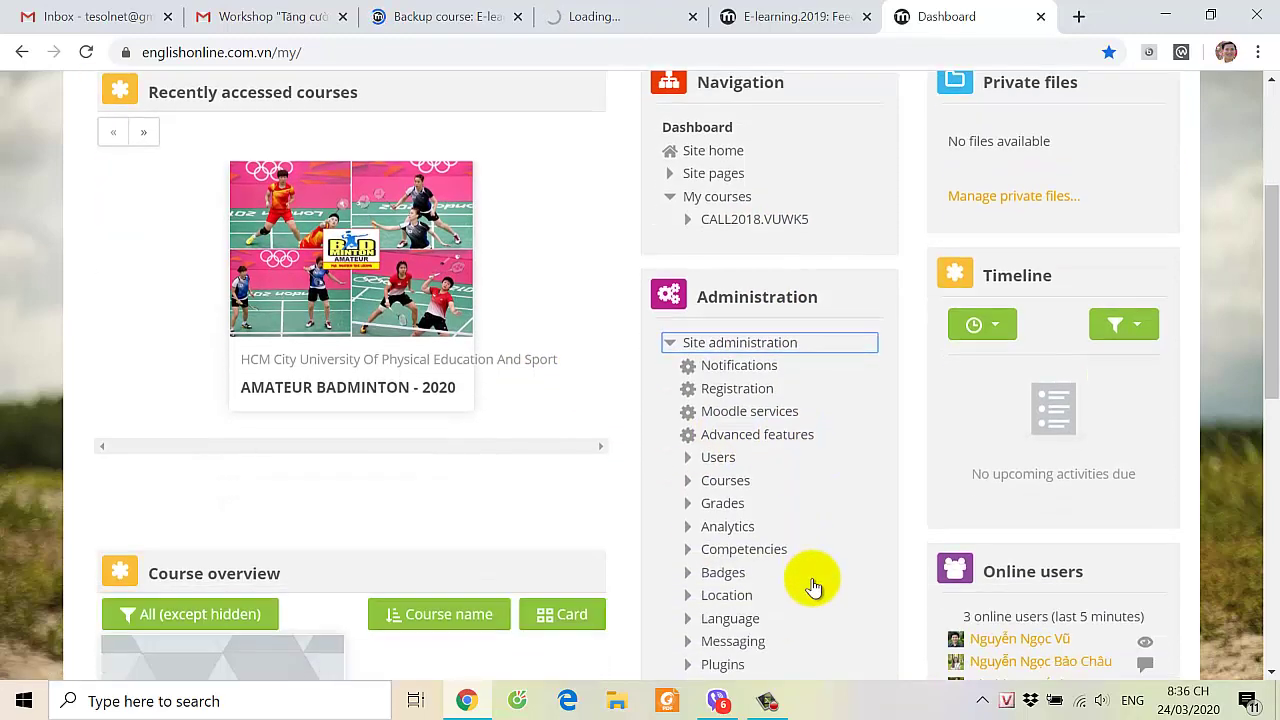
pyautogui.scroll(4, 814, 586)
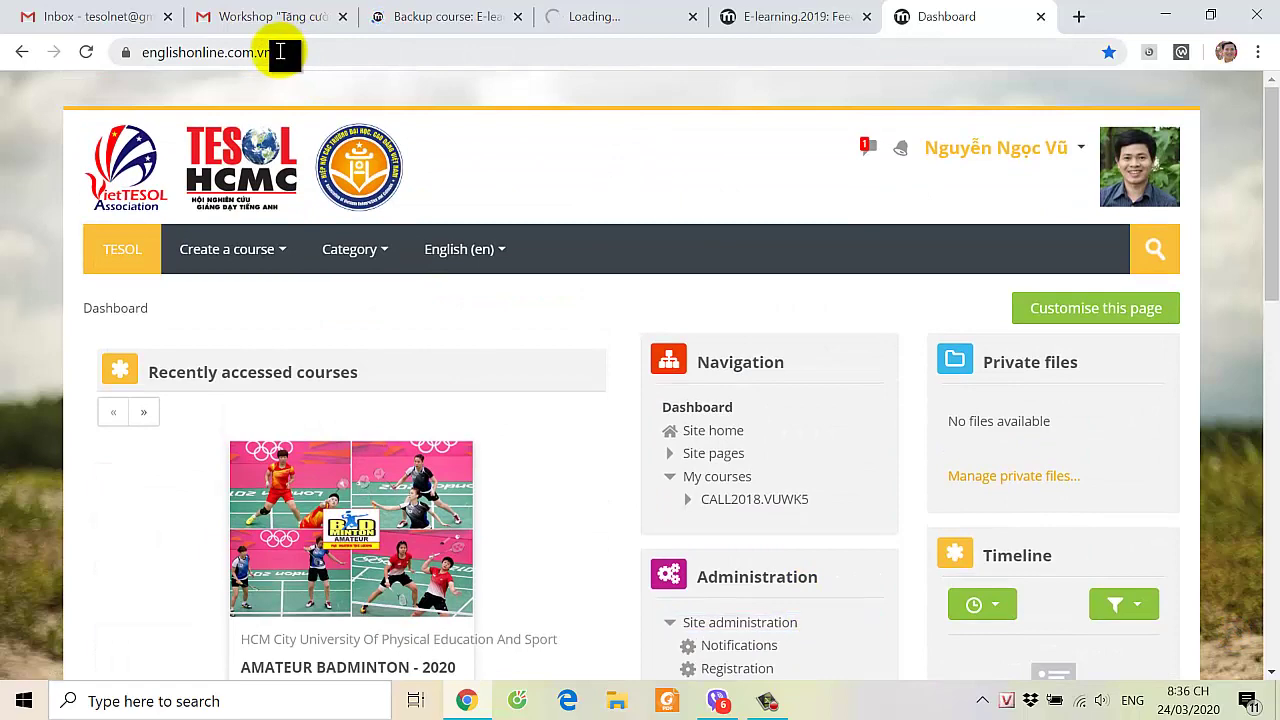
# Step: Go to the course category listing at englishonline.com.vn/course and start adding a new course
pyautogui.click(398, 57)
pyautogui.press('BackSpace')
pyautogui.press('BackSpace')
pyautogui.press('BackSpace')
pyautogui.write('course')
pyautogui.press('Return')
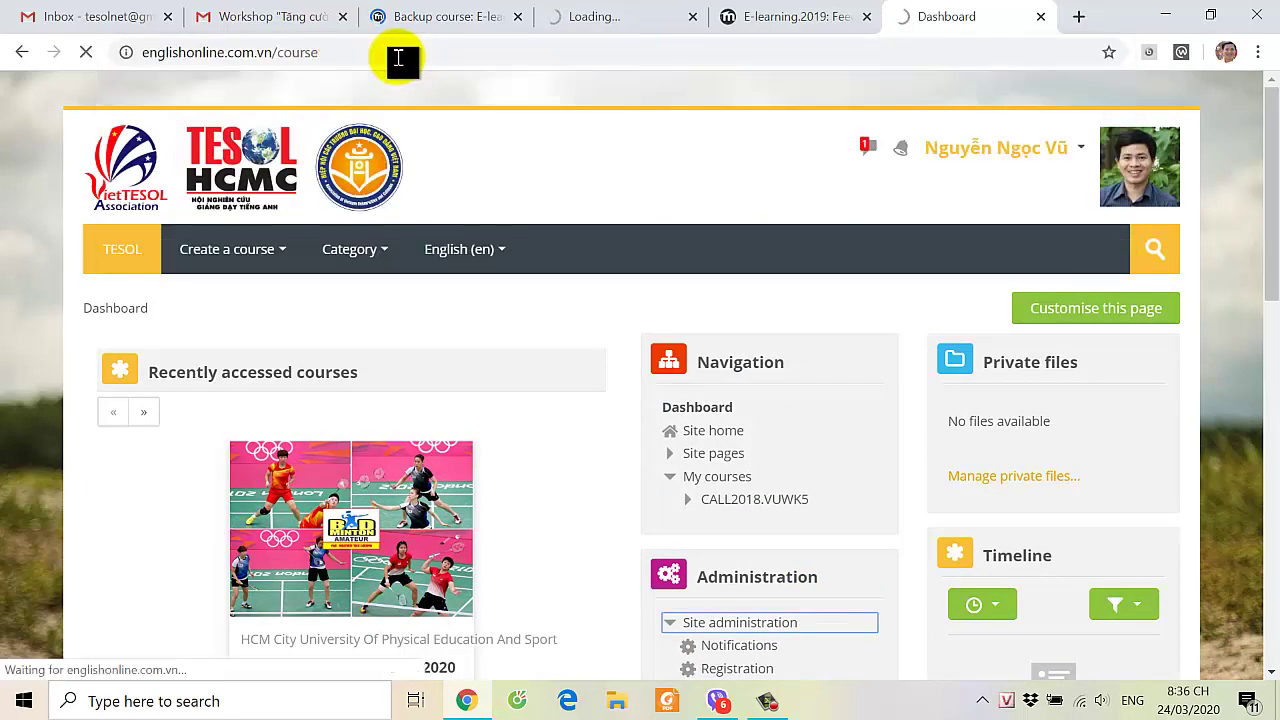
pyautogui.scroll(-6, 354, 475)
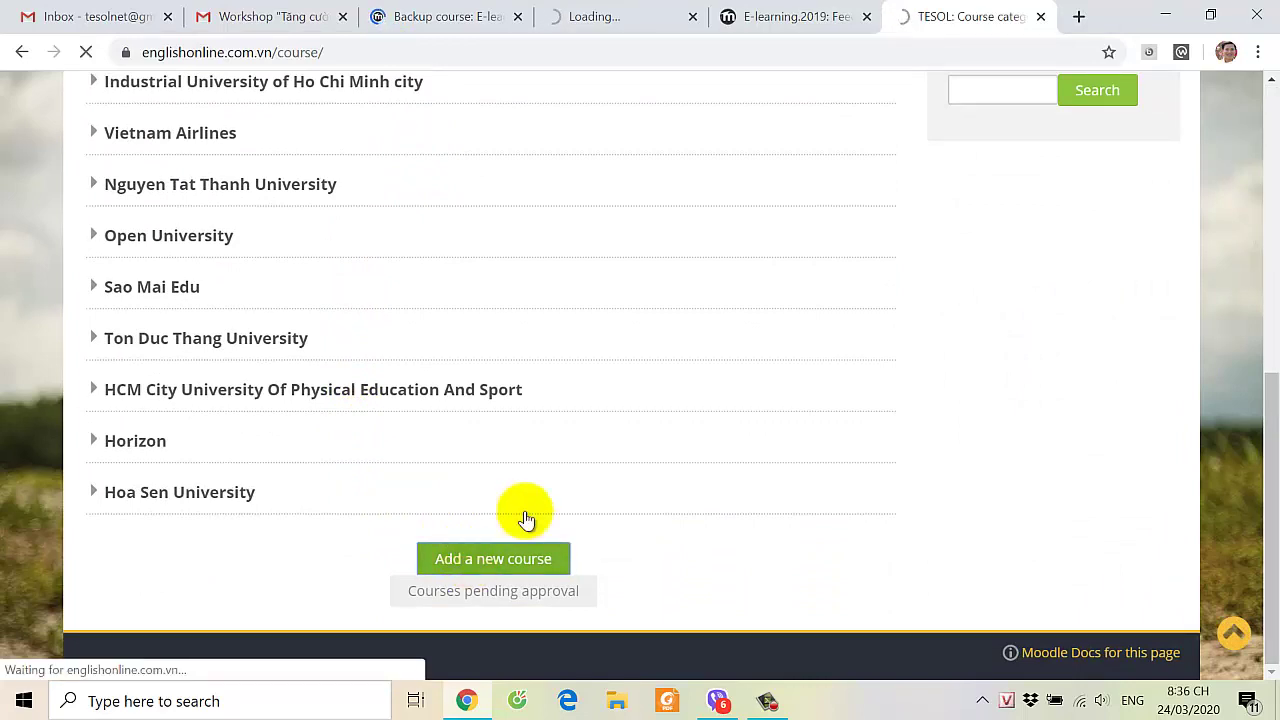
# Step: Create the course with full name "Tap huan e-learning co ban" and short name "E-learning.2020", saving and displaying it
pyautogui.scroll(-2, 648, 449)
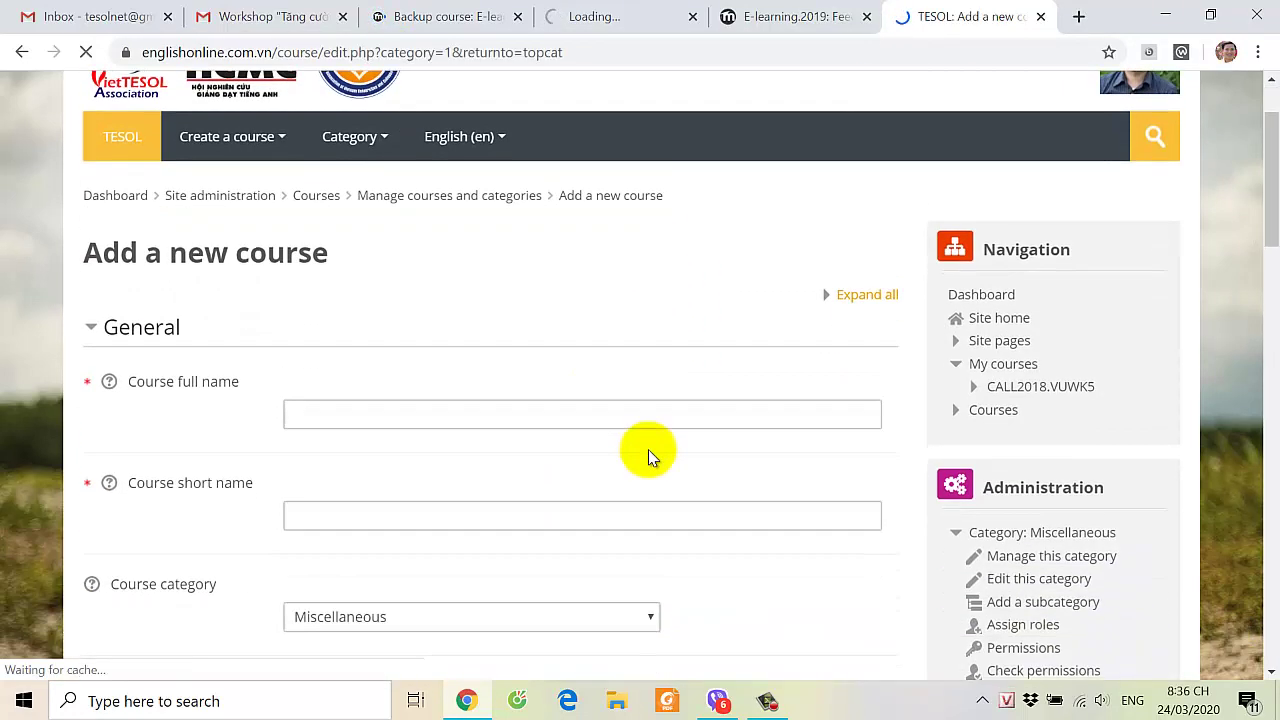
pyautogui.click(391, 316)
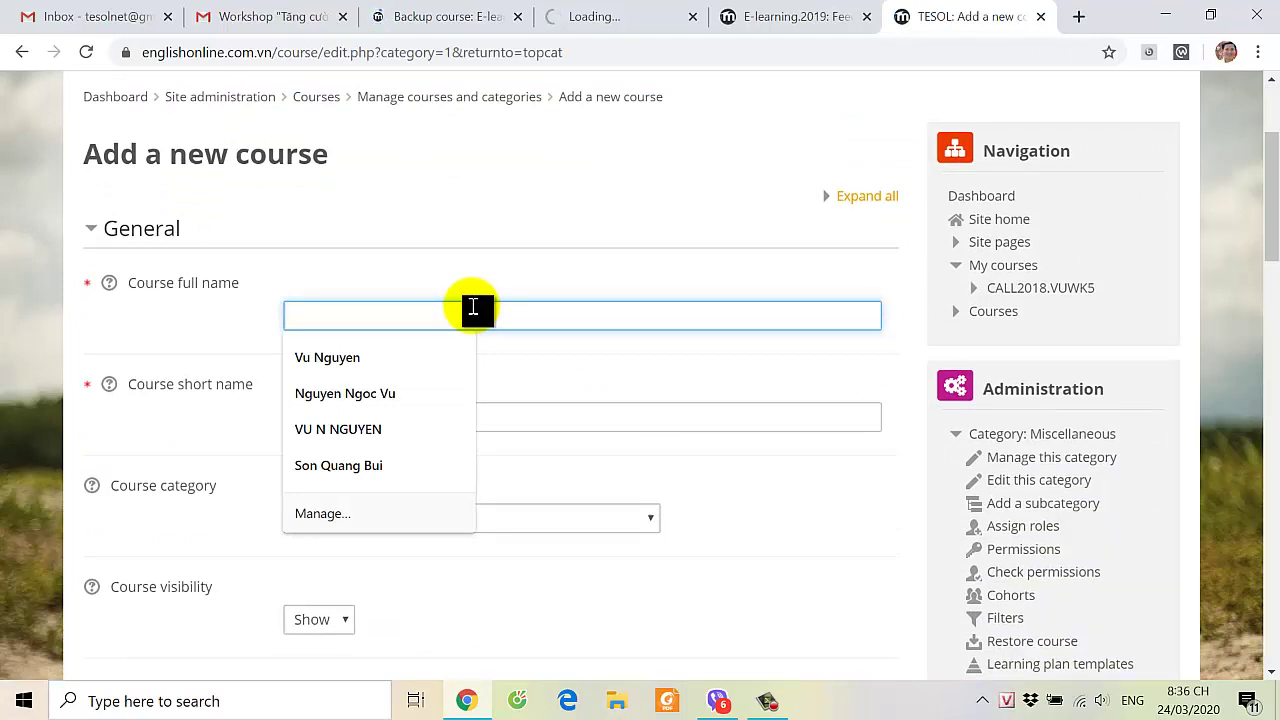
pyautogui.write('Tap huan e-learnin')
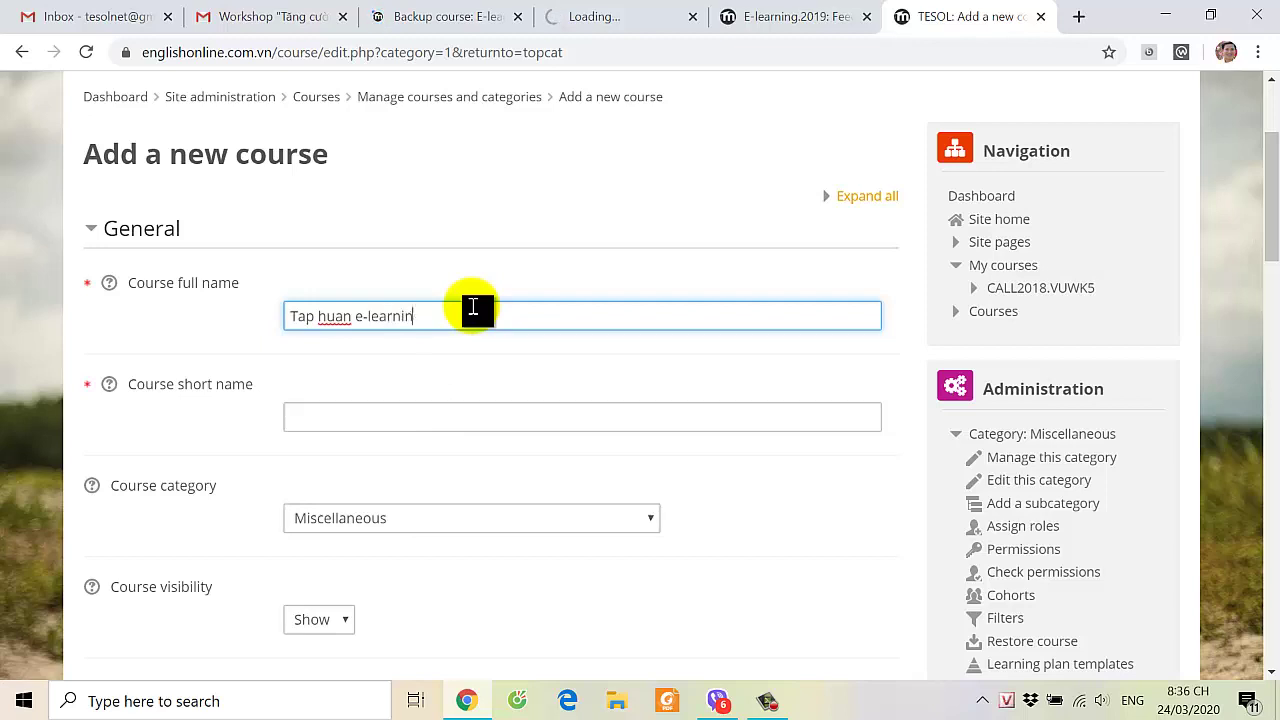
pyautogui.write('g co ban')
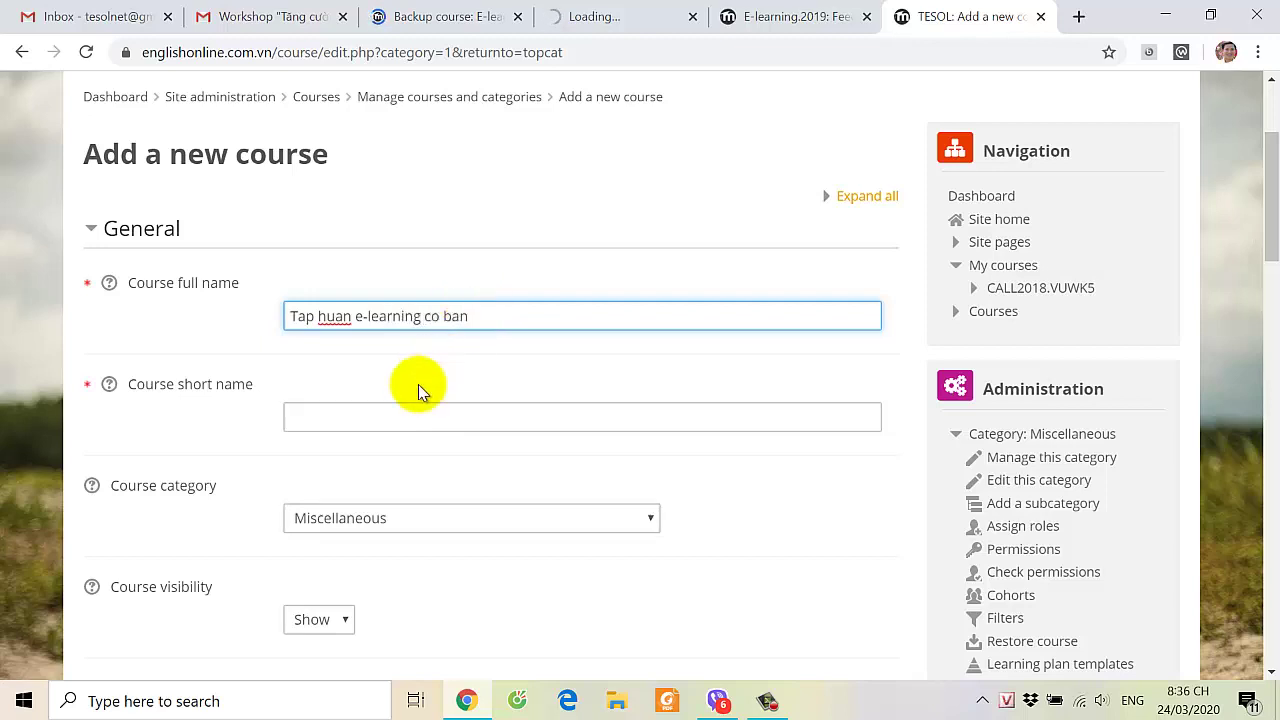
pyautogui.click(376, 416)
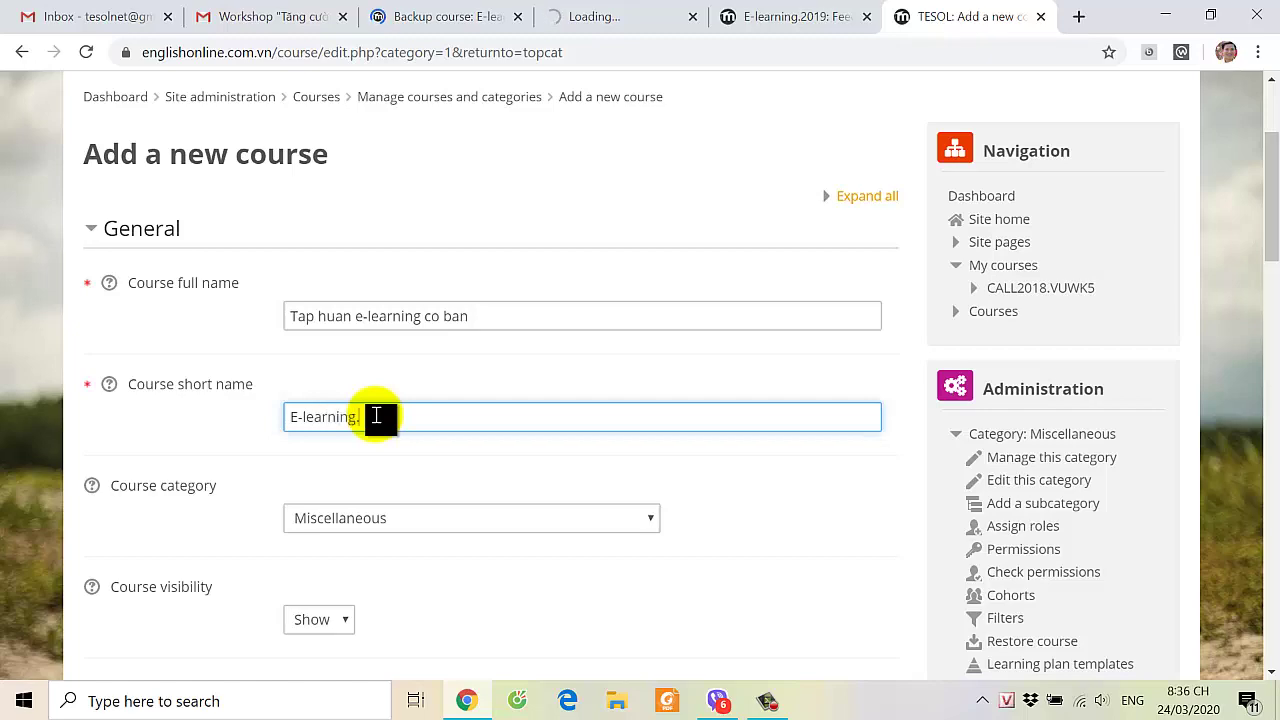
pyautogui.write('E-learning.2020')
pyautogui.scroll(-15, 566, 489)
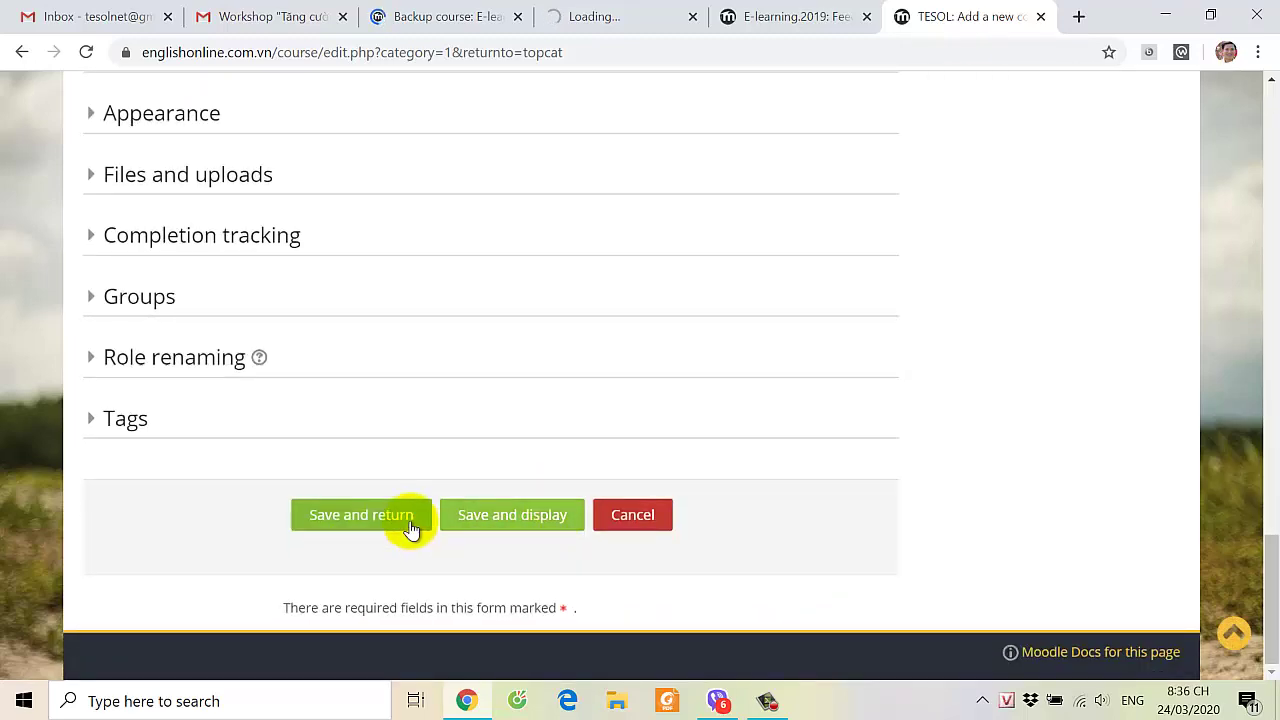
pyautogui.click(492, 517)
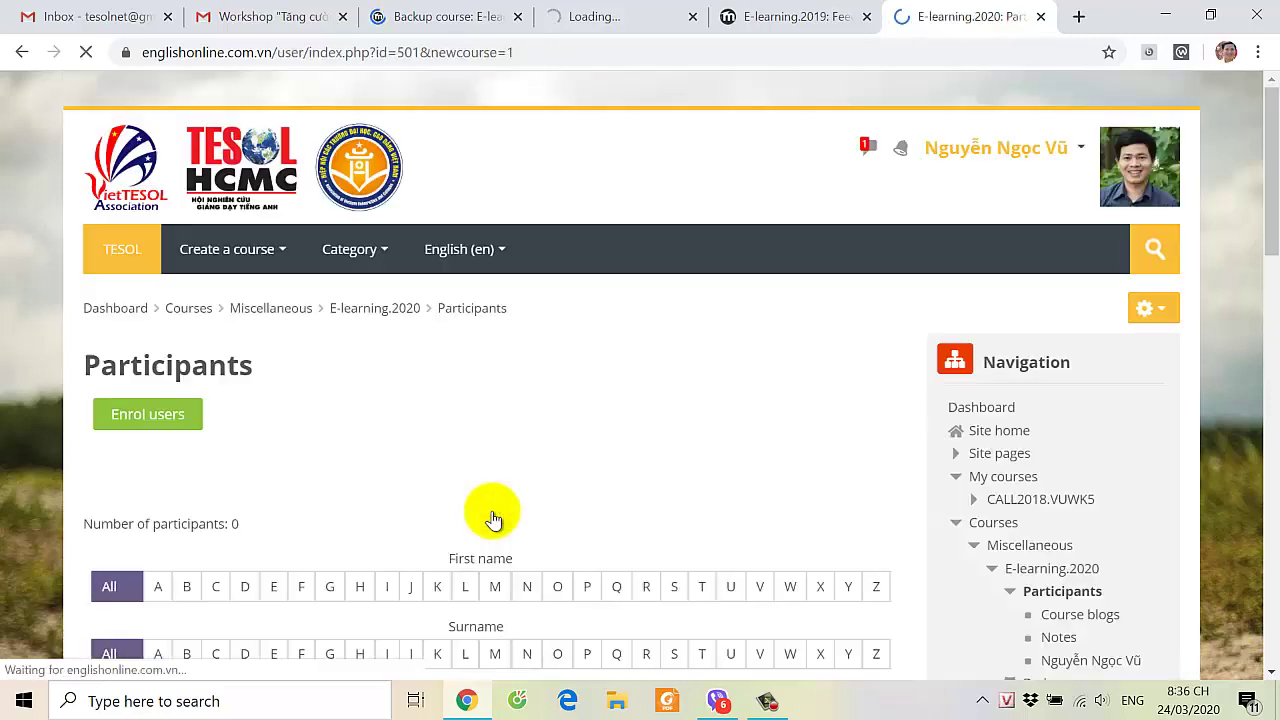
# Step: Open the E-learning.2020 course page from its participants page and look over its topics and administration options
pyautogui.click(400, 314)
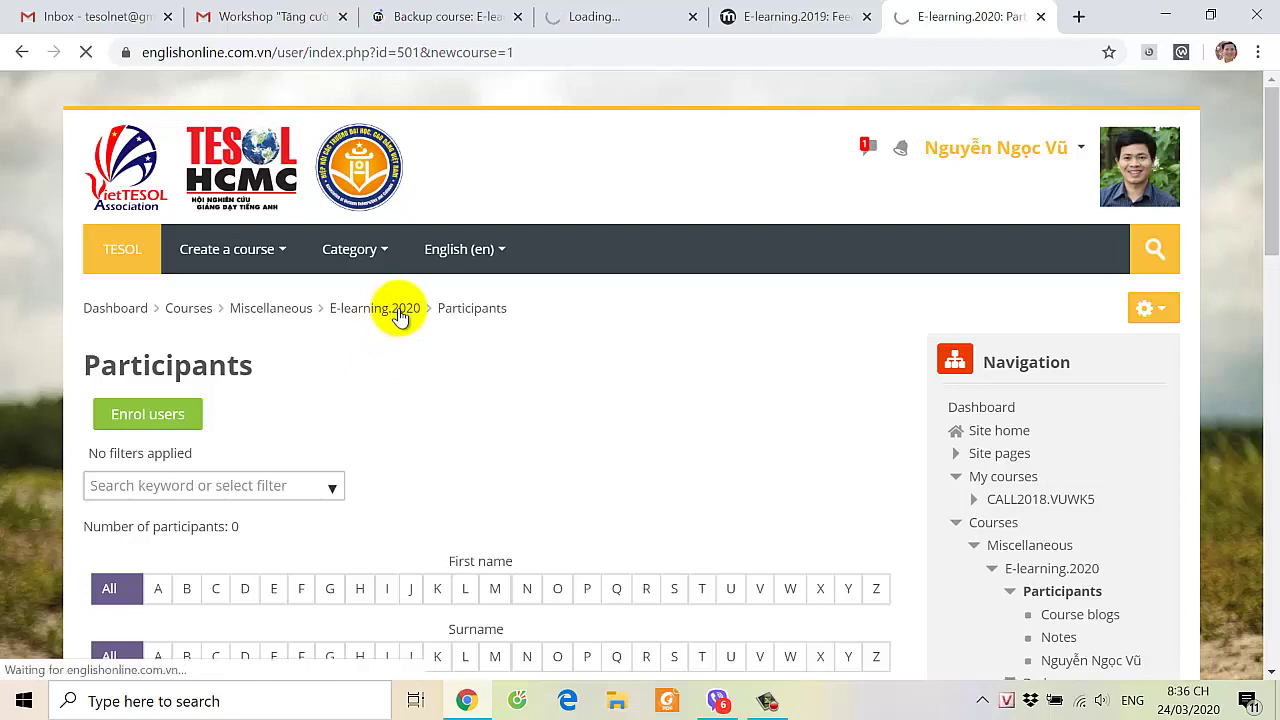
pyautogui.scroll(-5, 621, 470)
pyautogui.scroll(-5, 621, 470)
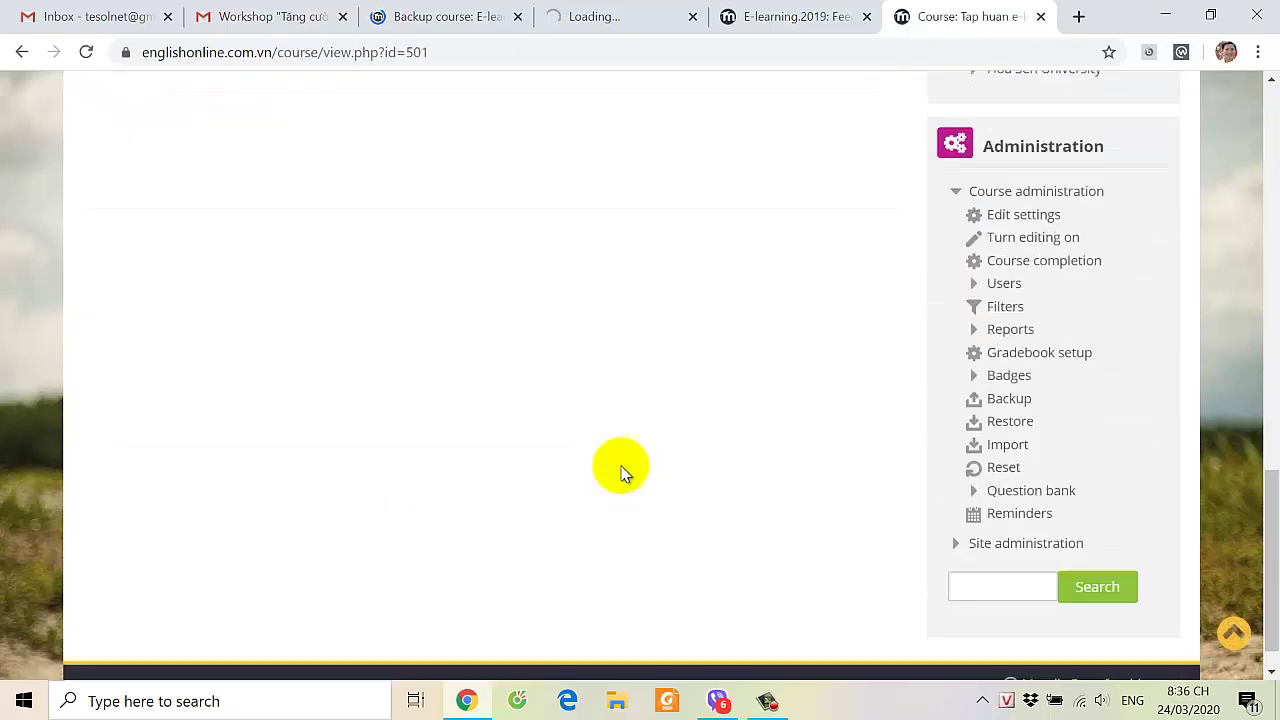
pyautogui.scroll(10, 621, 470)
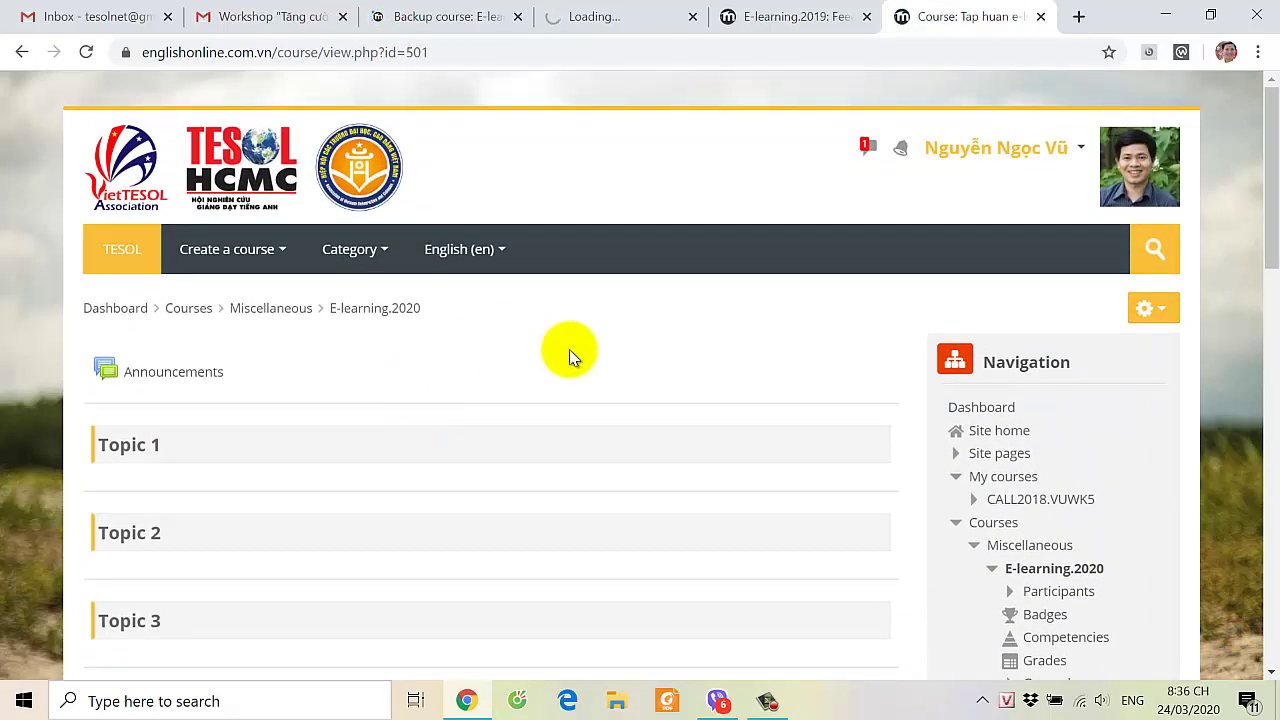
# Step: Check on the E-learning.2019 backup and close the browser tab with the still-loading Moodle home page
pyautogui.click(447, 18)
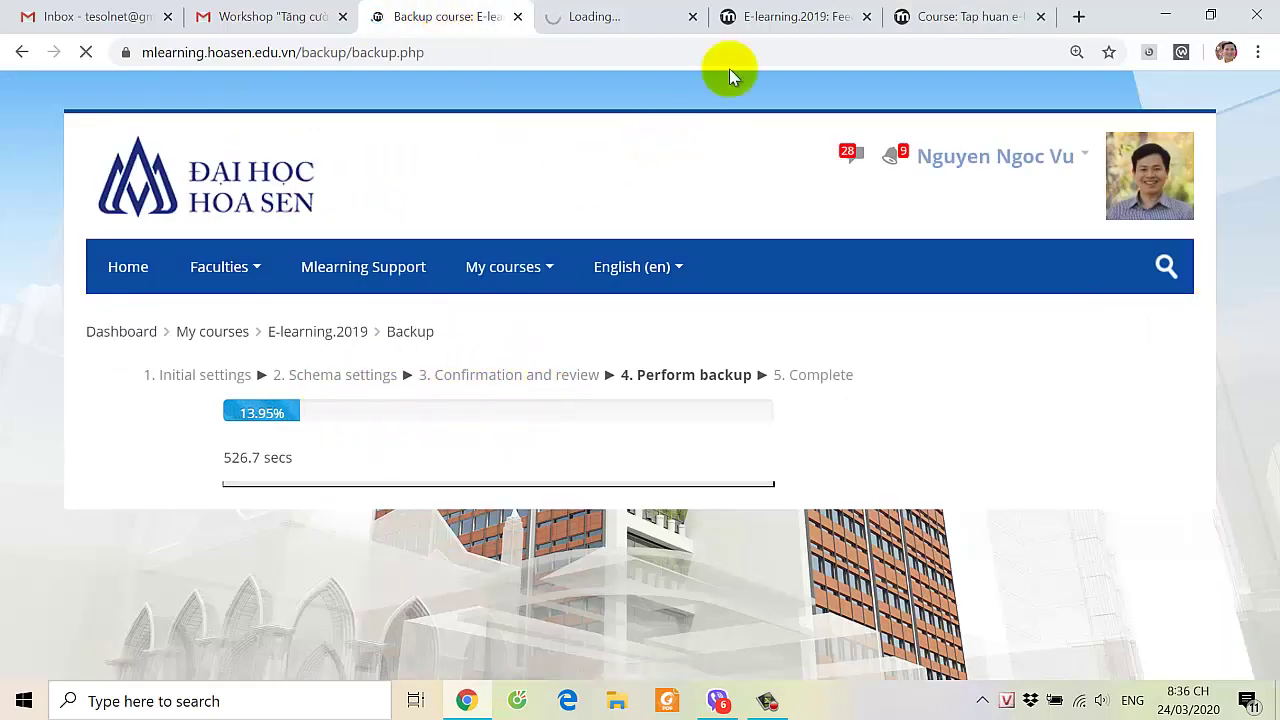
pyautogui.click(652, 18)
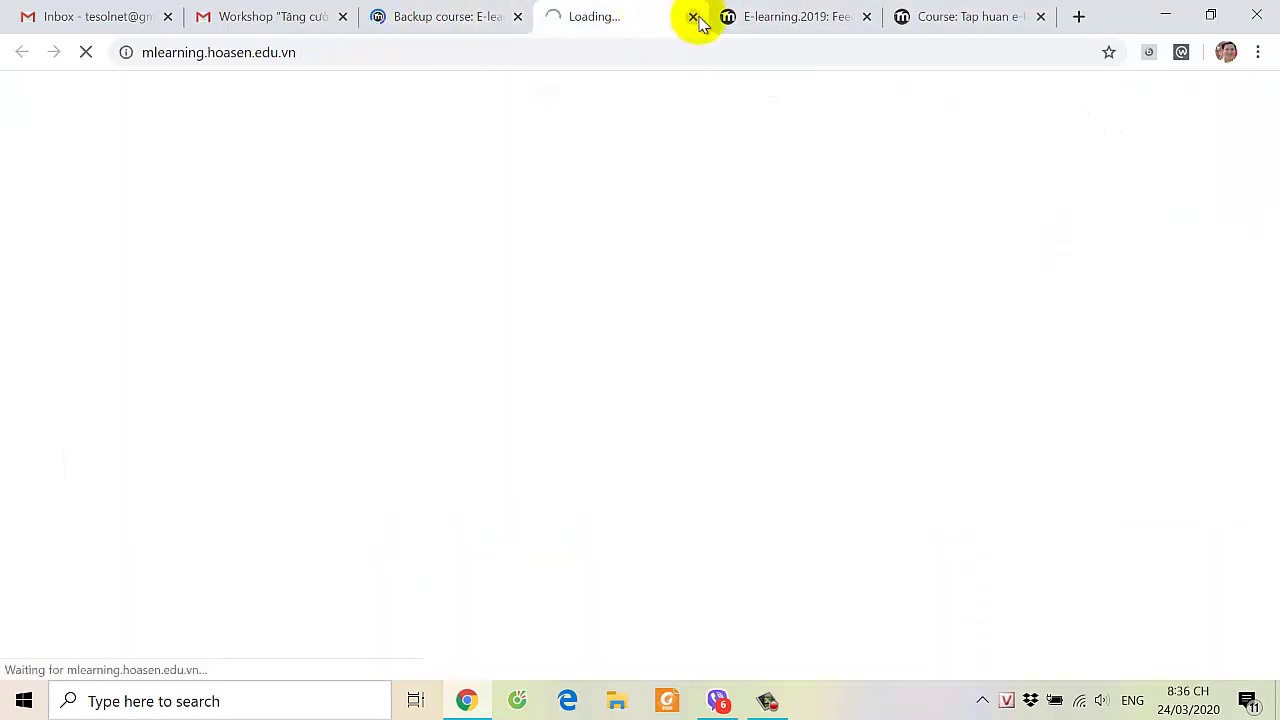
pyautogui.click(694, 20)
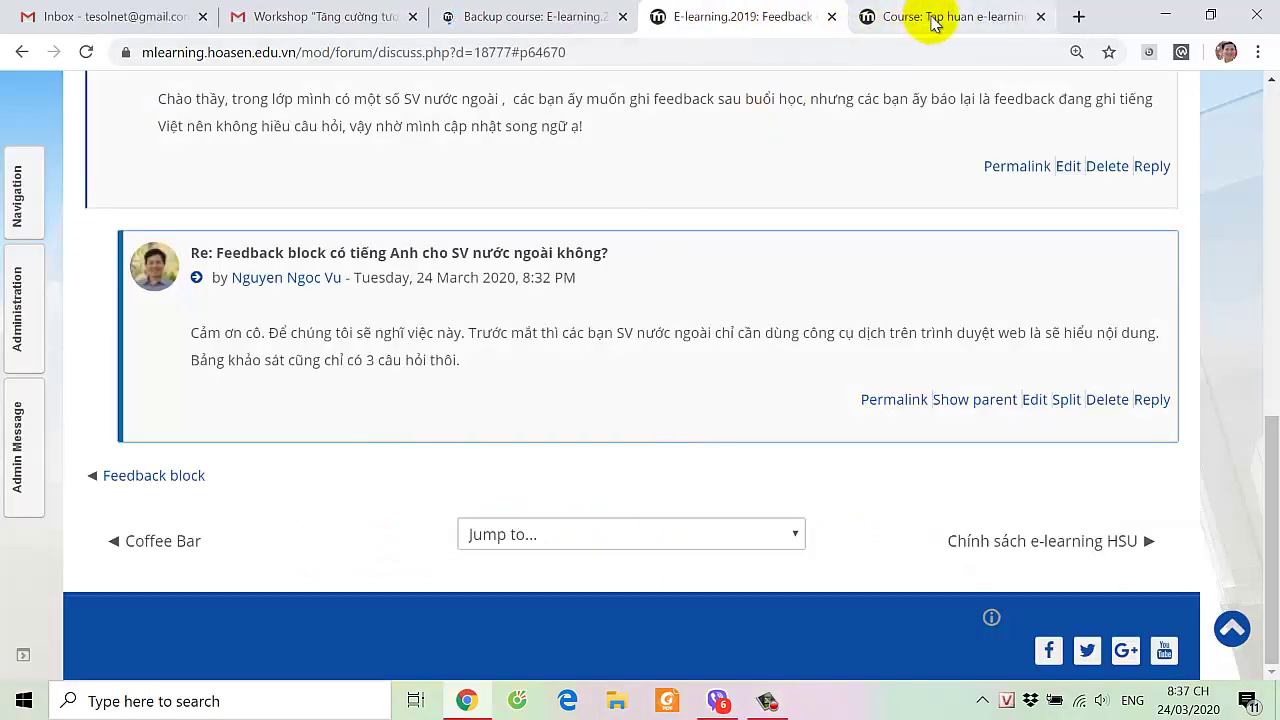
# Step: Locate the Restore option in the E-learning.2020 course administration and return to the E-learning.2019 backup page to check its progress
pyautogui.click(930, 20)
pyautogui.scroll(-4, 806, 457)
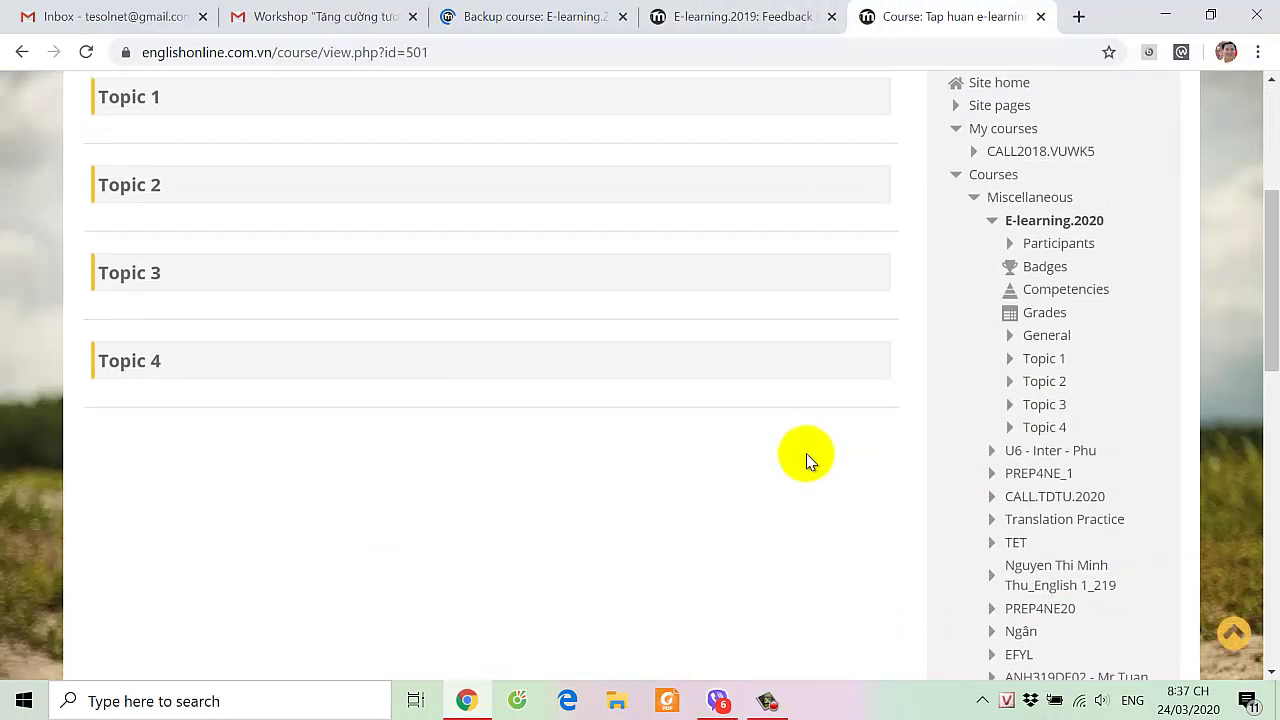
pyautogui.scroll(1, 806, 457)
pyautogui.scroll(-10, 806, 455)
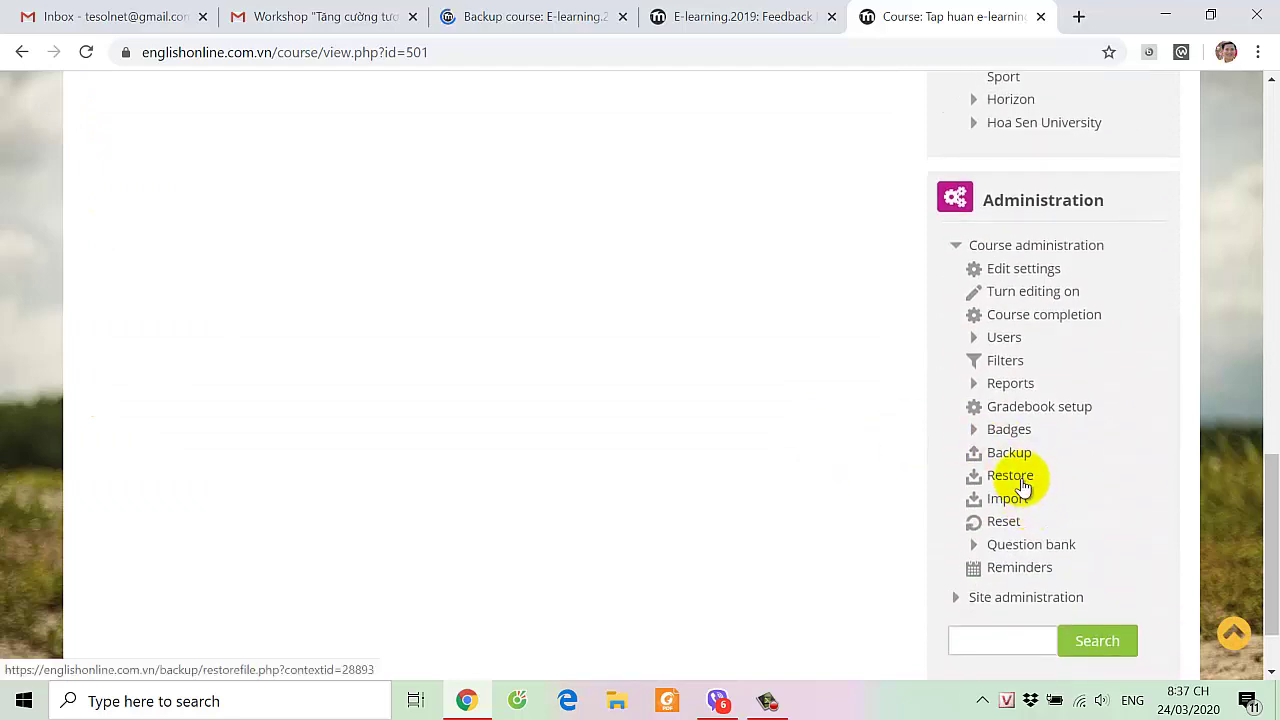
pyautogui.click(548, 21)
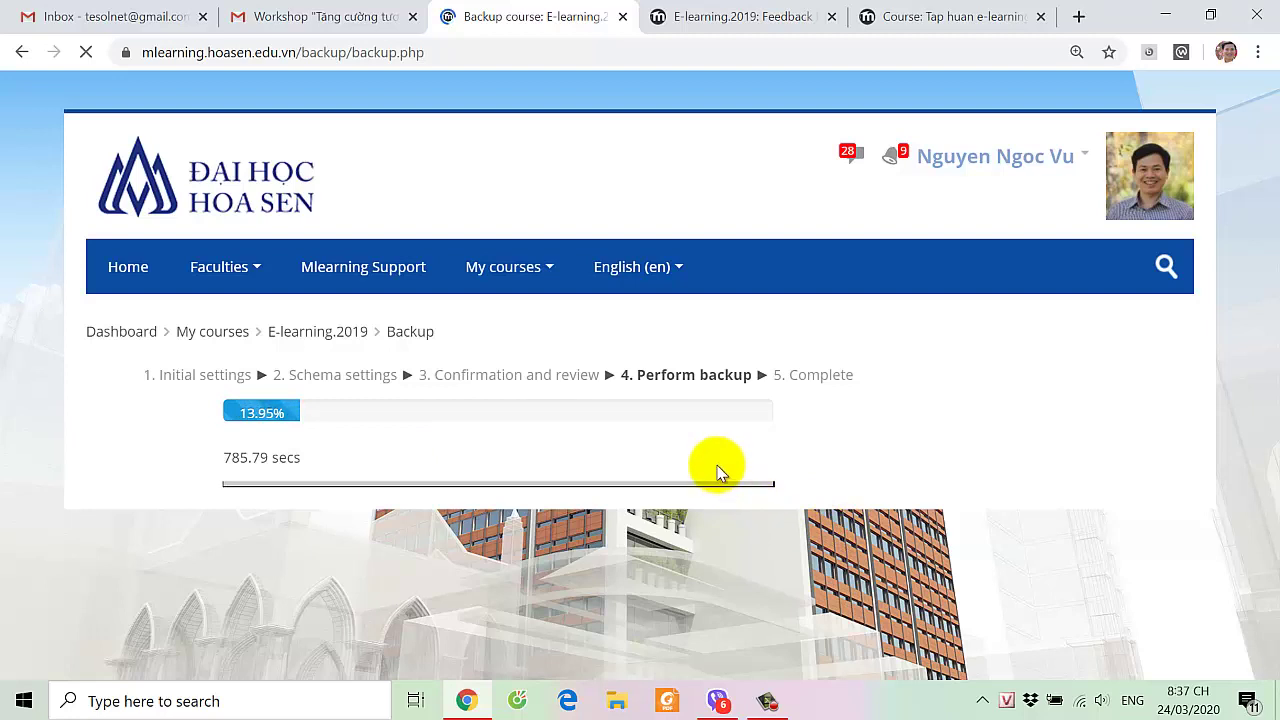
pyautogui.click(766, 700)
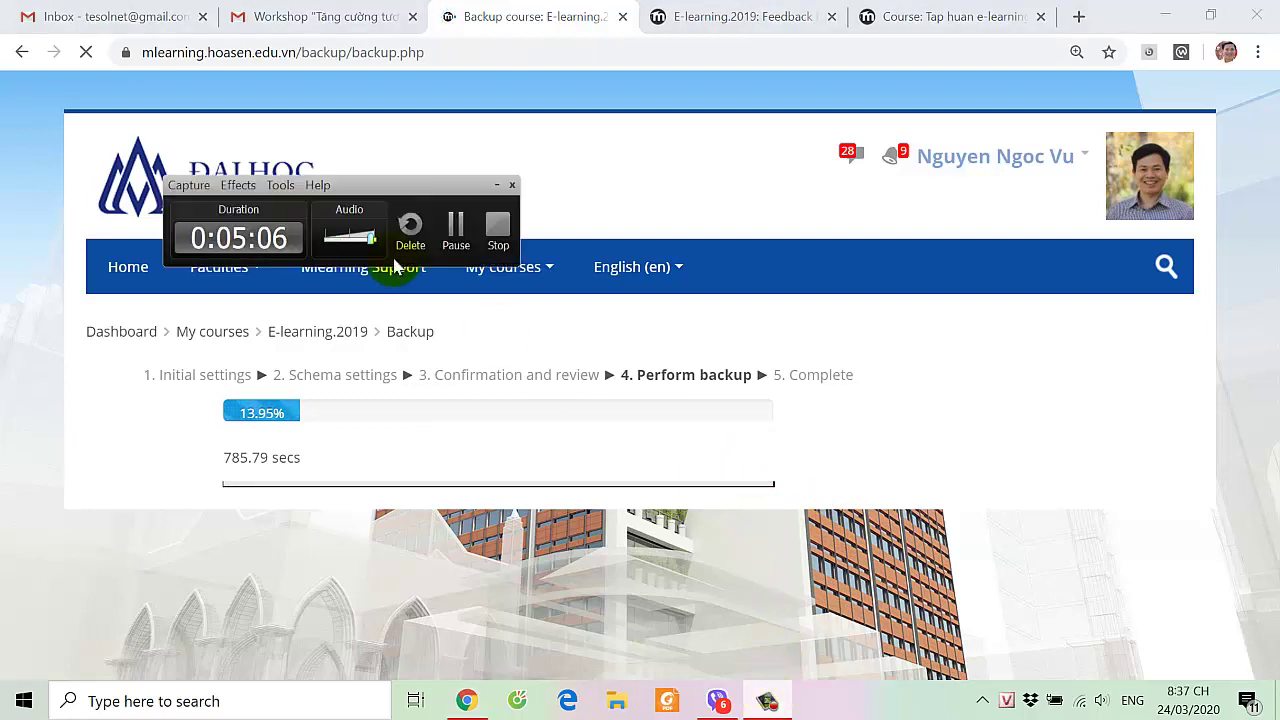
pyautogui.click(456, 232)
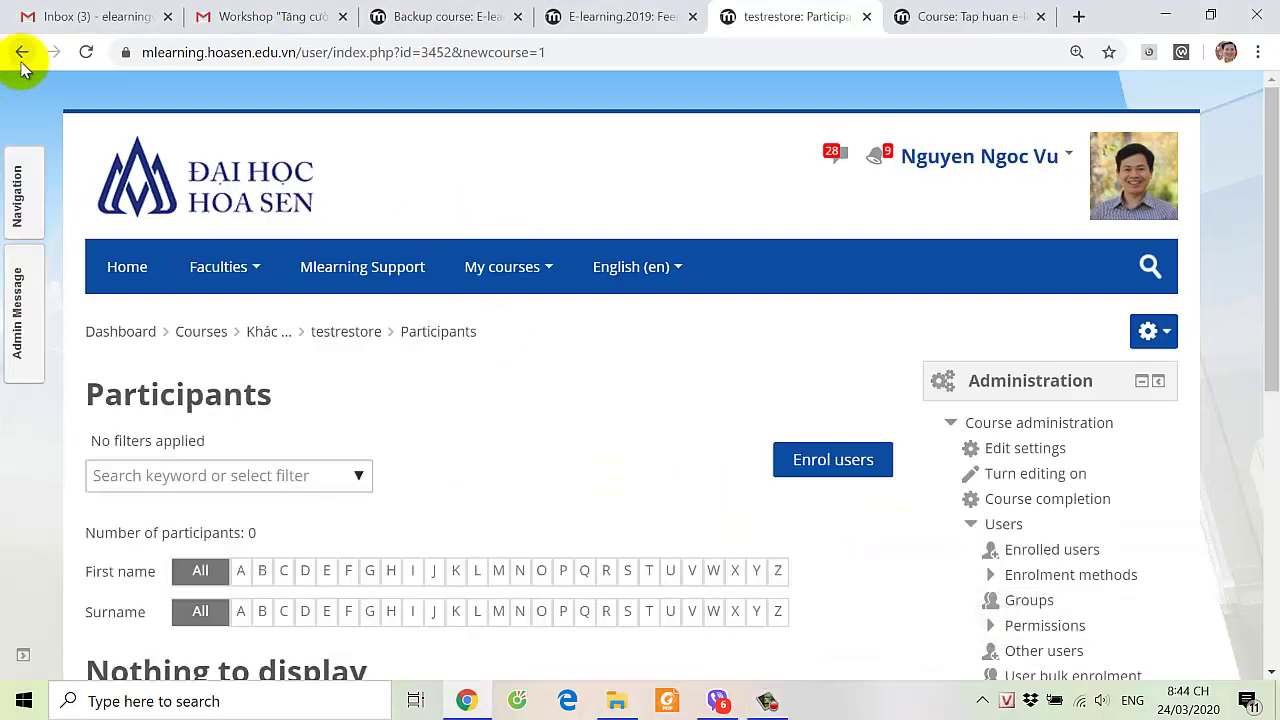
# Step: Return to the completed E-learning.2019 backup and continue to the page listing the backup files
pyautogui.click(447, 19)
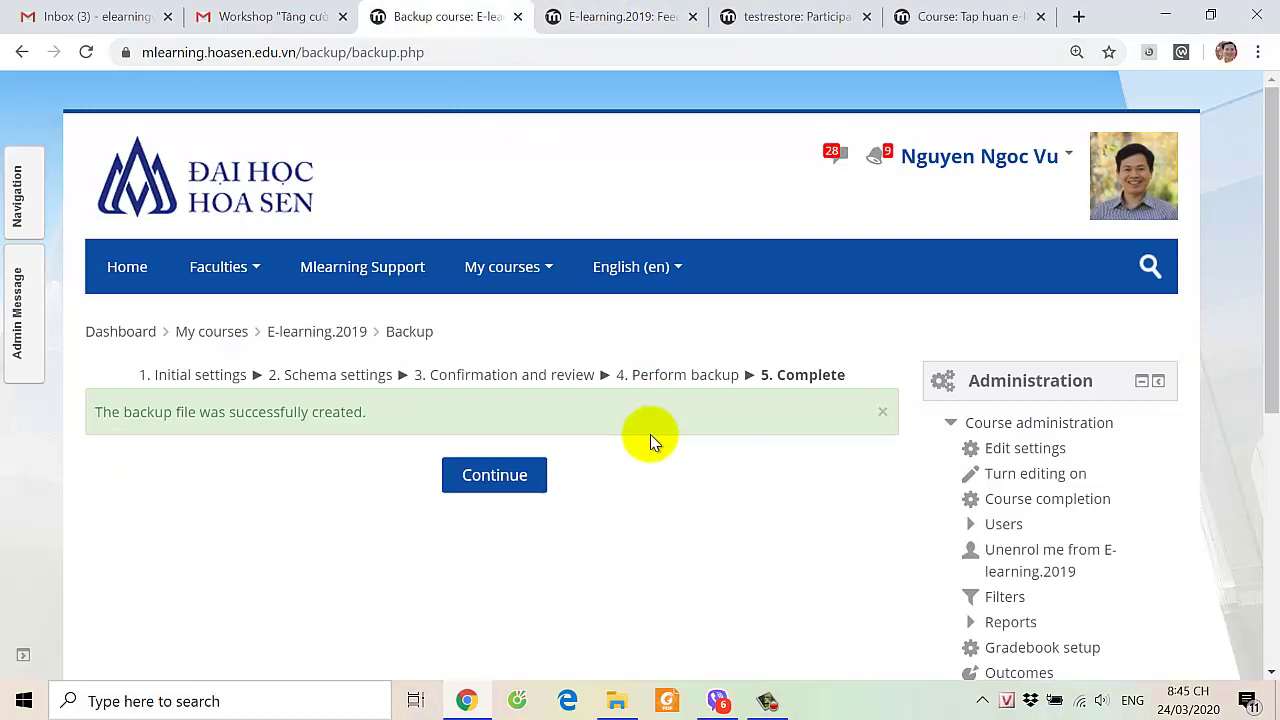
pyautogui.scroll(-2, 631, 483)
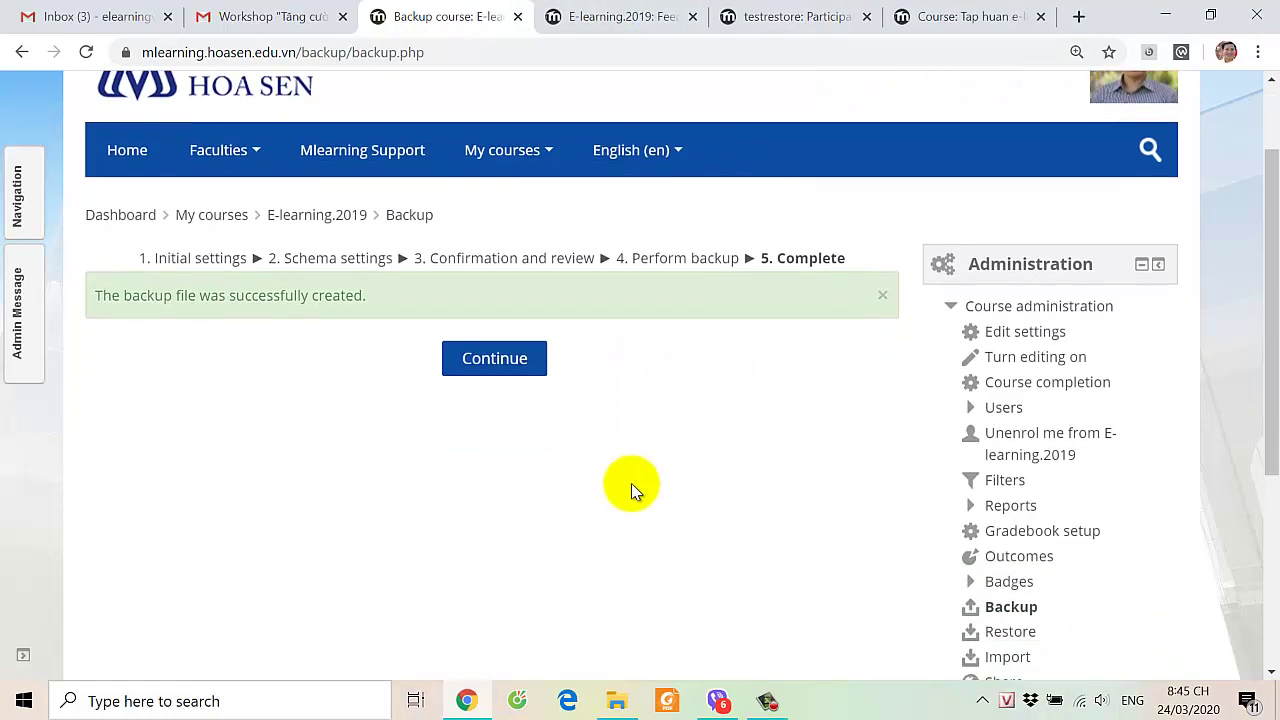
pyautogui.scroll(1, 631, 483)
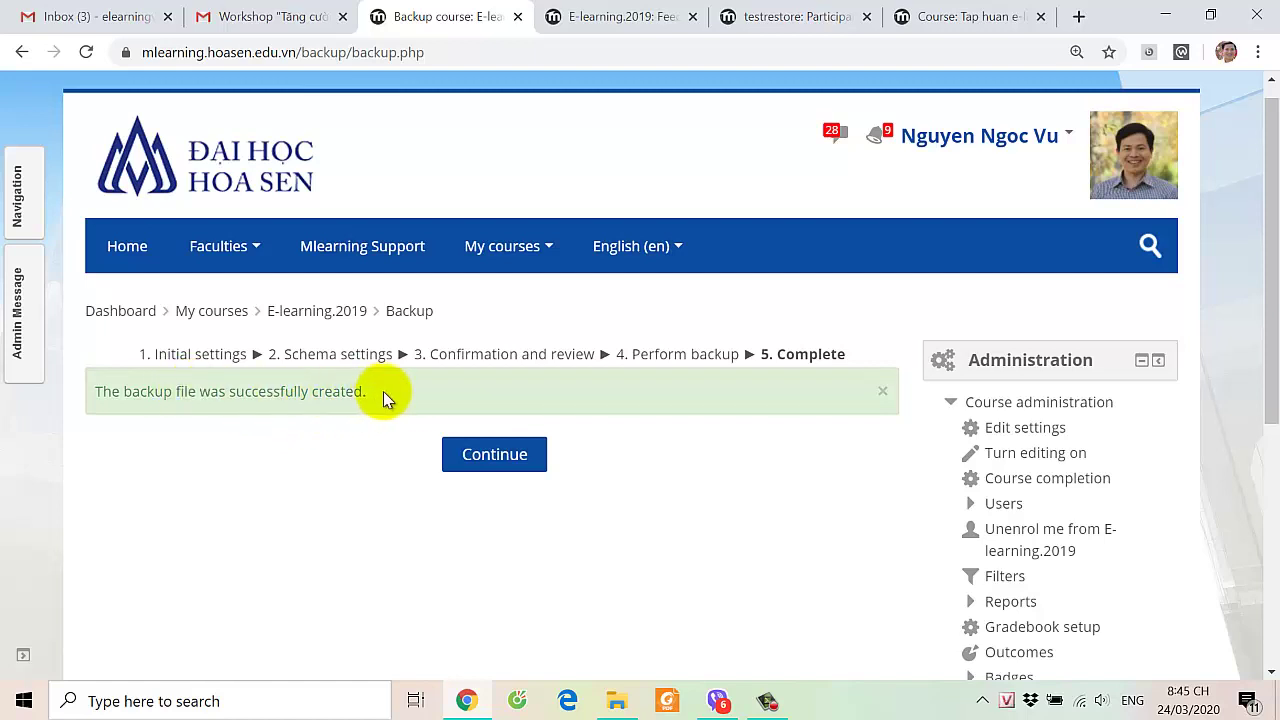
pyautogui.click(503, 458)
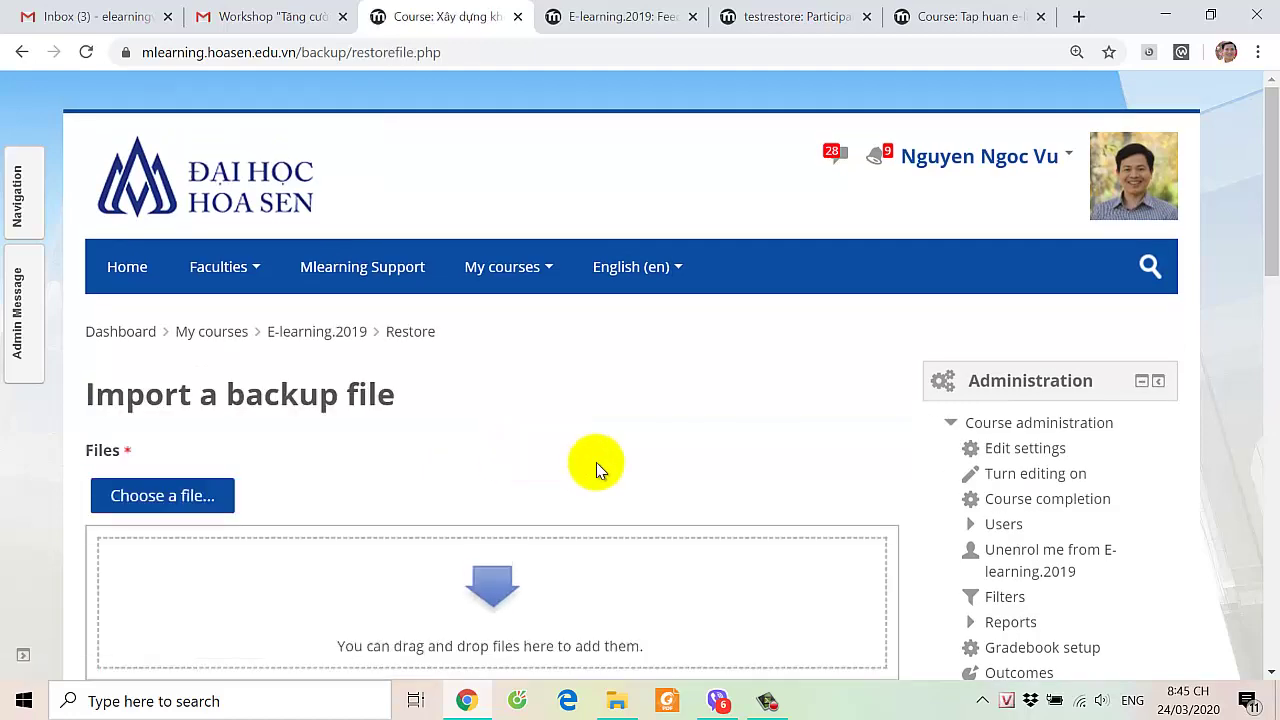
pyautogui.scroll(-8, 596, 462)
pyautogui.scroll(-1, 596, 462)
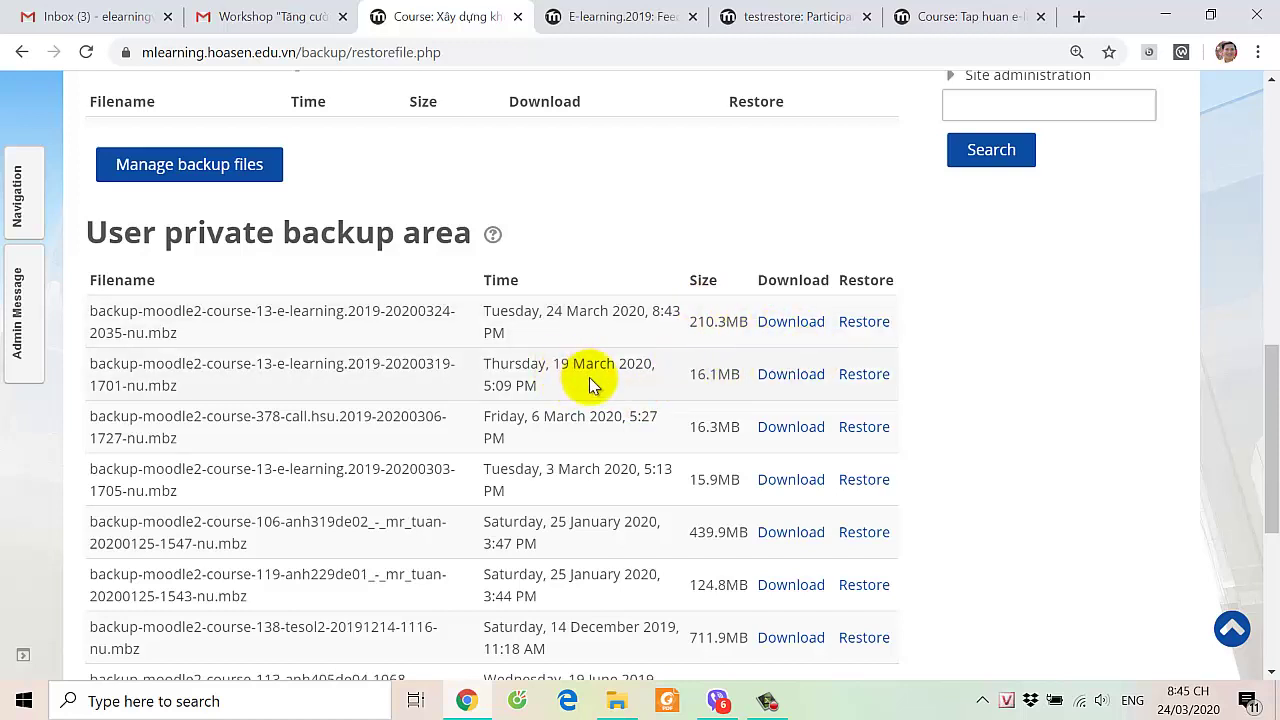
pyautogui.click(787, 385)
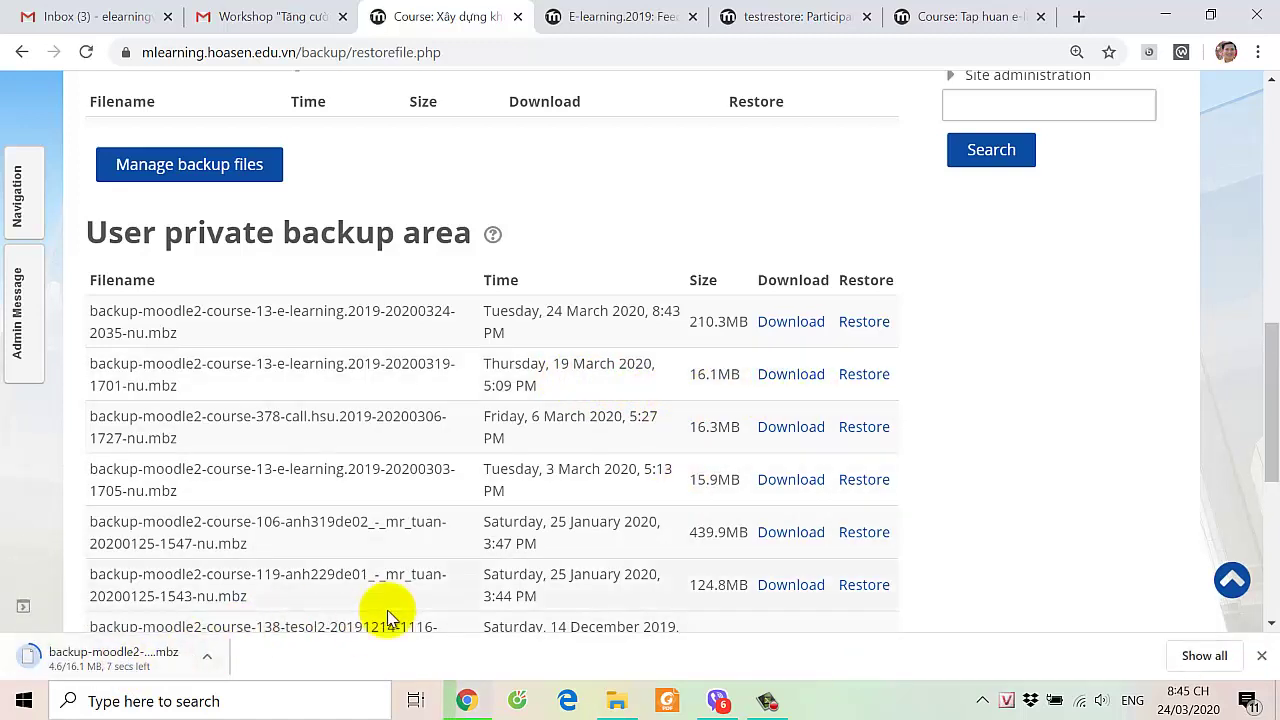
pyautogui.click(622, 17)
pyautogui.click(645, 262)
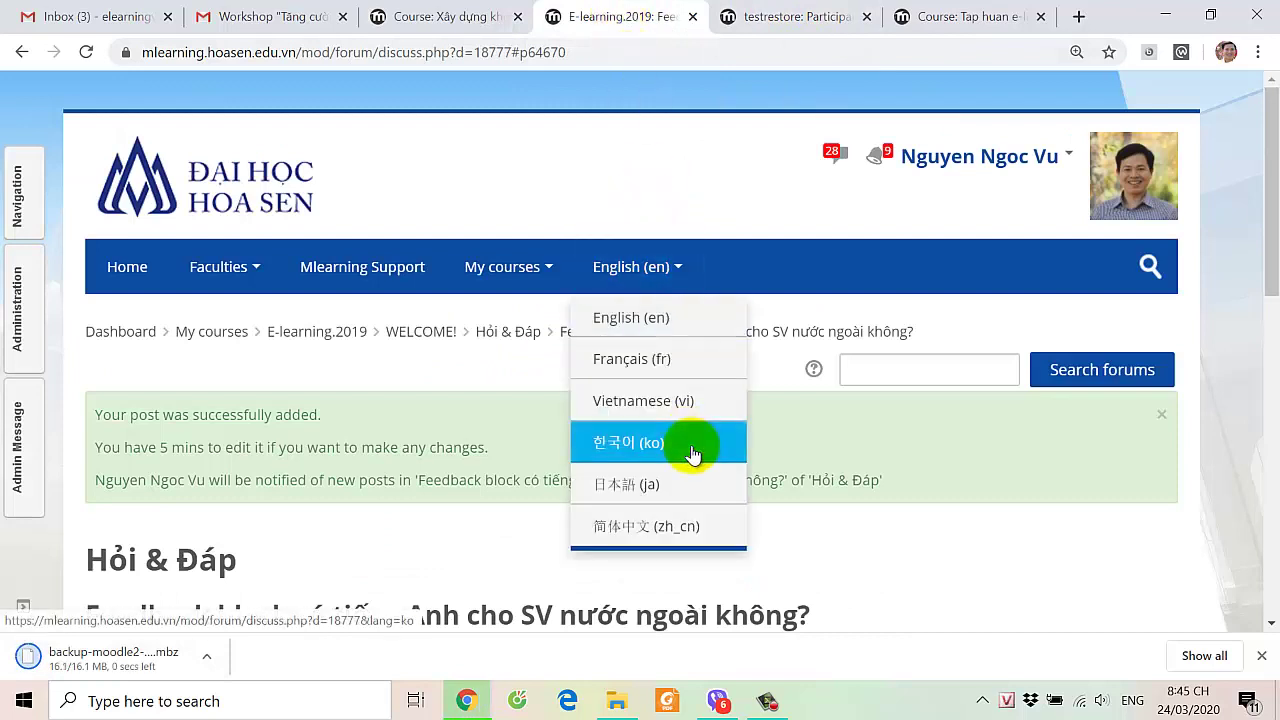
pyautogui.click(806, 286)
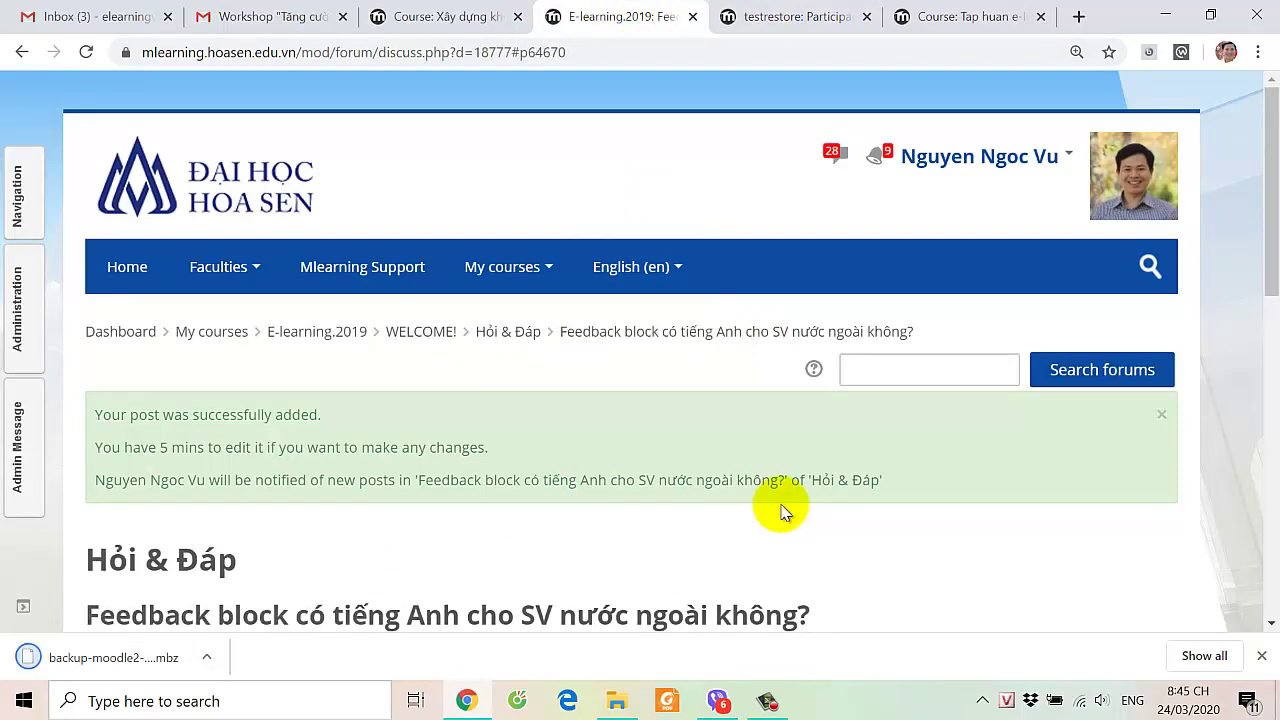
# Step: Open the testrestore course page from its participants page and look over its weekly sections and administration options
pyautogui.click(728, 30)
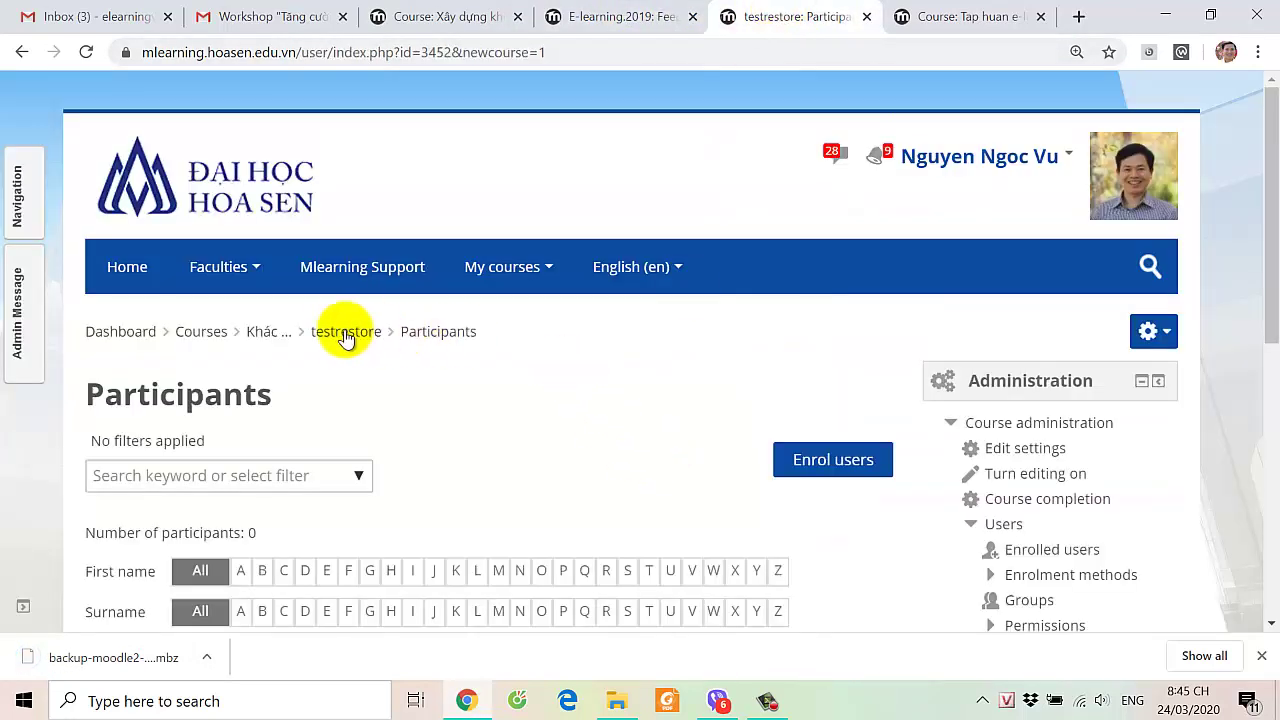
pyautogui.click(345, 333)
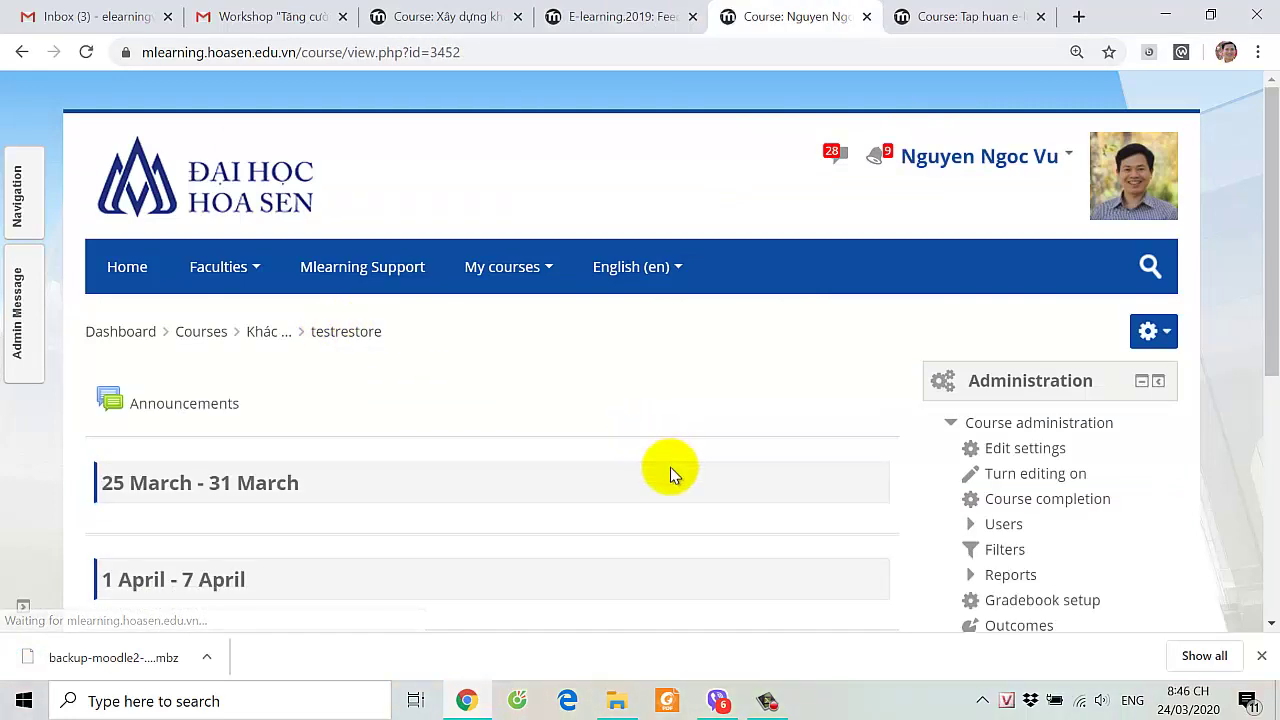
pyautogui.scroll(-5, 670, 467)
pyautogui.scroll(4, 670, 467)
pyautogui.scroll(-2, 670, 467)
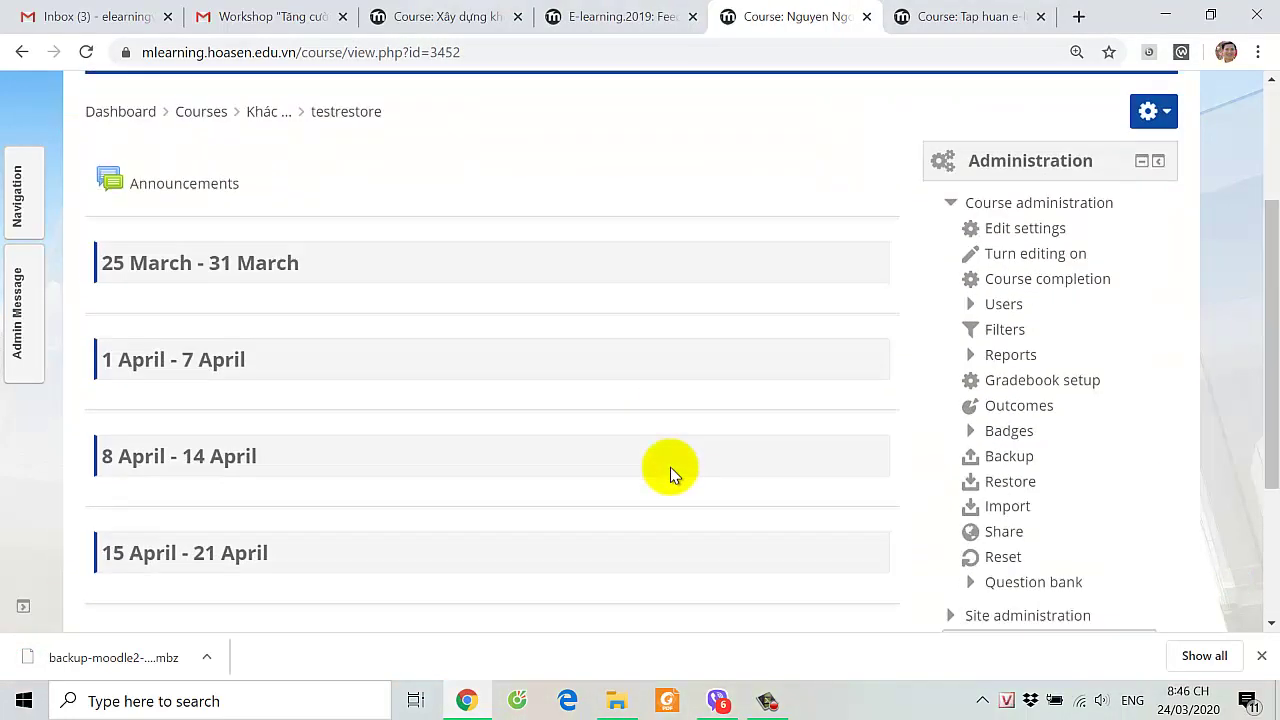
pyautogui.scroll(-2, 670, 467)
pyautogui.scroll(1, 670, 467)
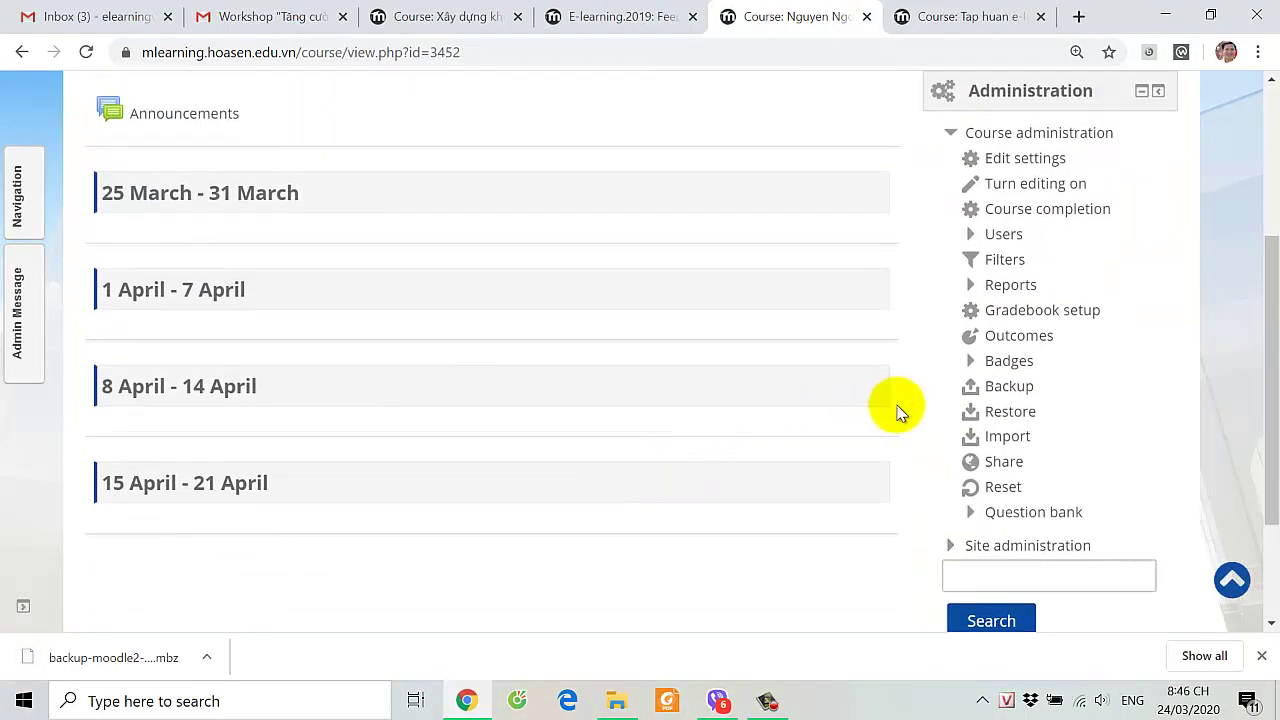
# Step: Upload the downloaded 19 March E-learning.2019 backup file to the testrestore course's restore page and start the restore
pyautogui.click(1012, 412)
pyautogui.scroll(-2, 729, 523)
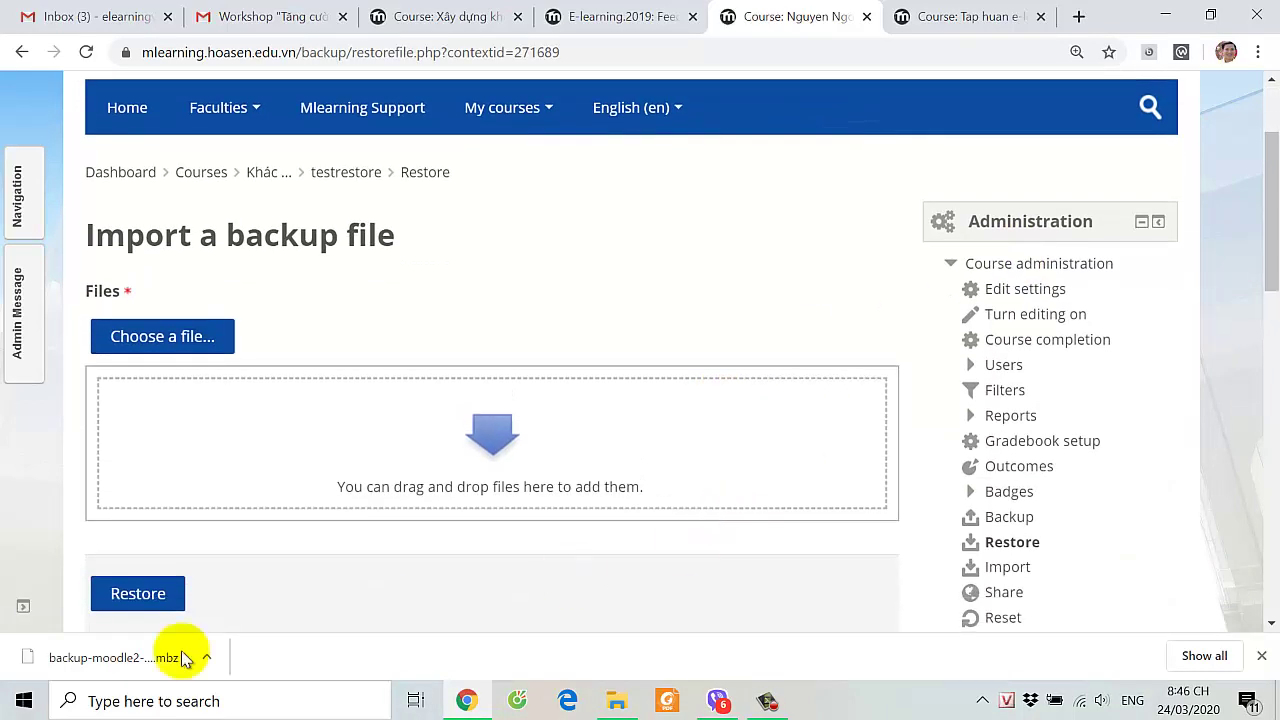
pyautogui.moveTo(183, 658); pyautogui.dragTo(313, 438)
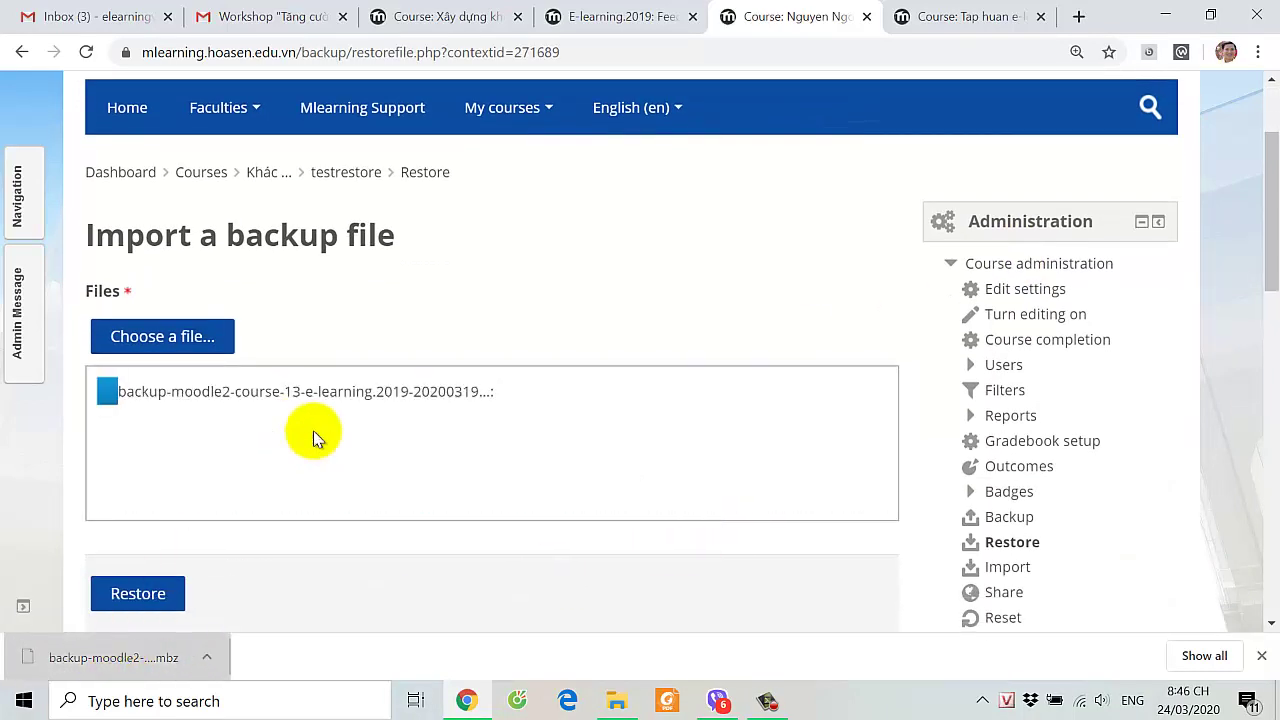
pyautogui.scroll(-1, 510, 522)
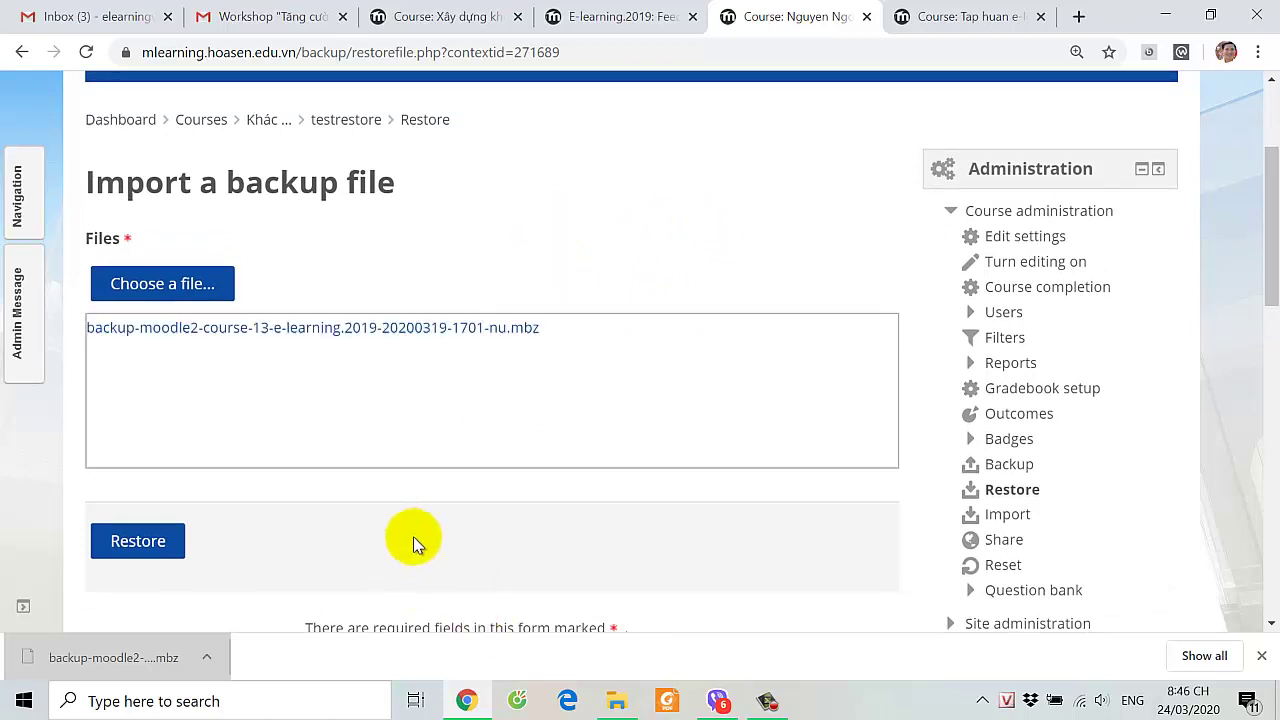
pyautogui.click(150, 548)
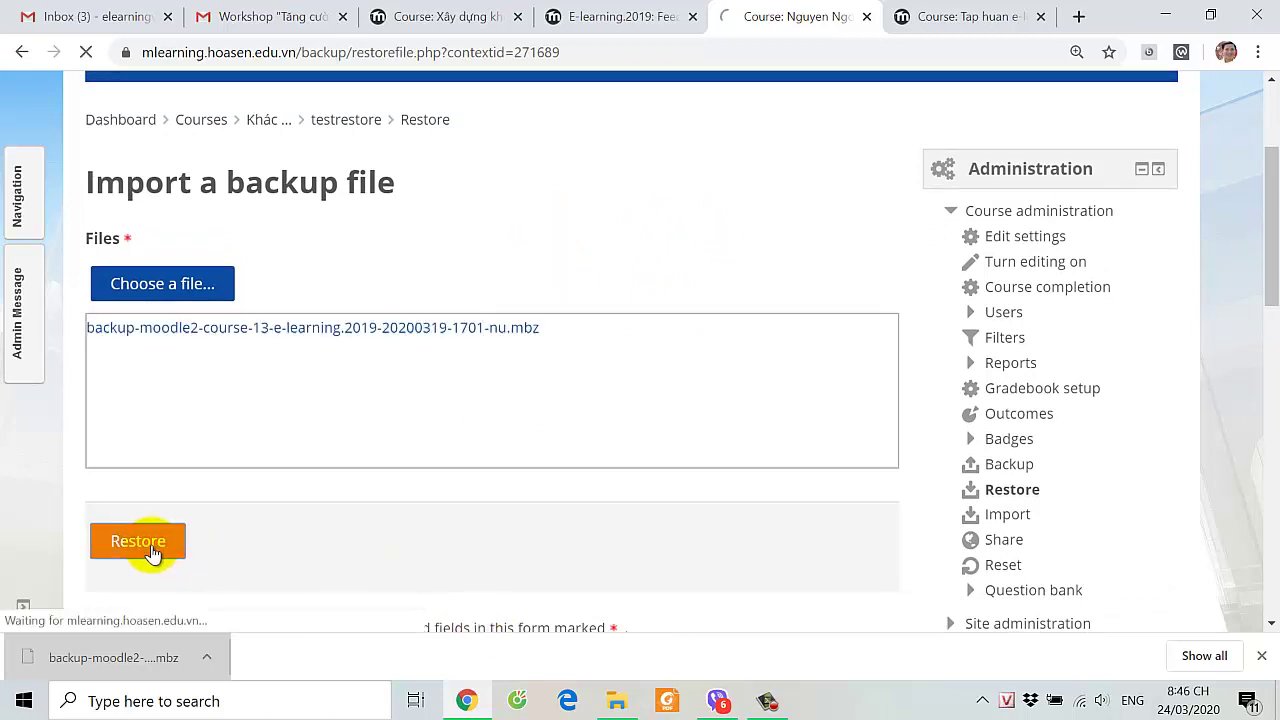
# Step: Look through the backup details and included sections, and continue to the restore destination stage
pyautogui.scroll(-1, 666, 434)
pyautogui.scroll(-20, 666, 436)
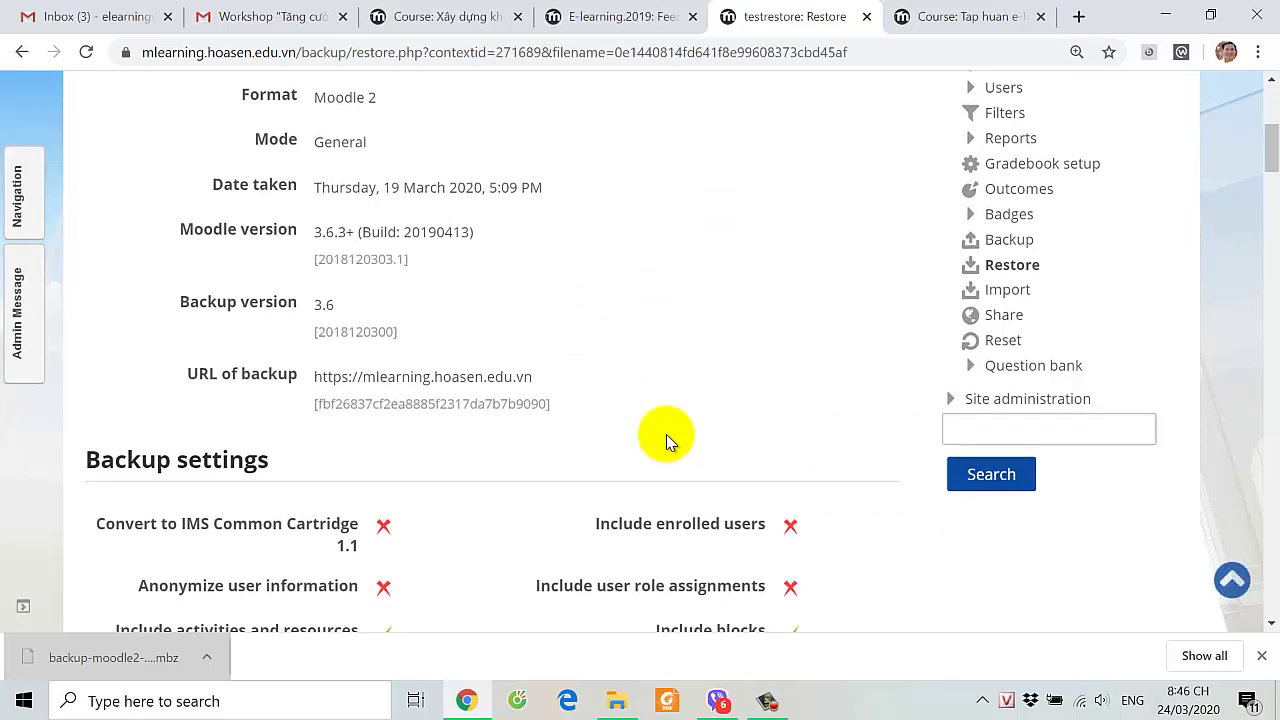
pyautogui.scroll(-15, 666, 436)
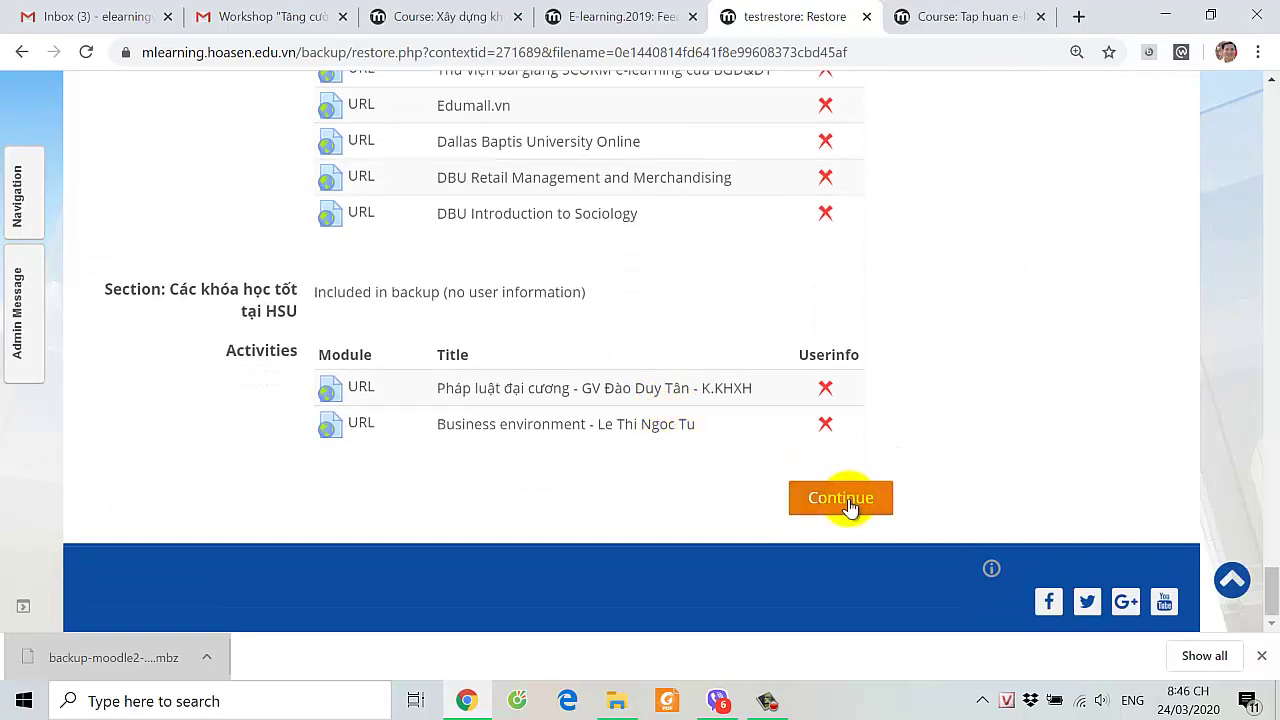
pyautogui.click(851, 508)
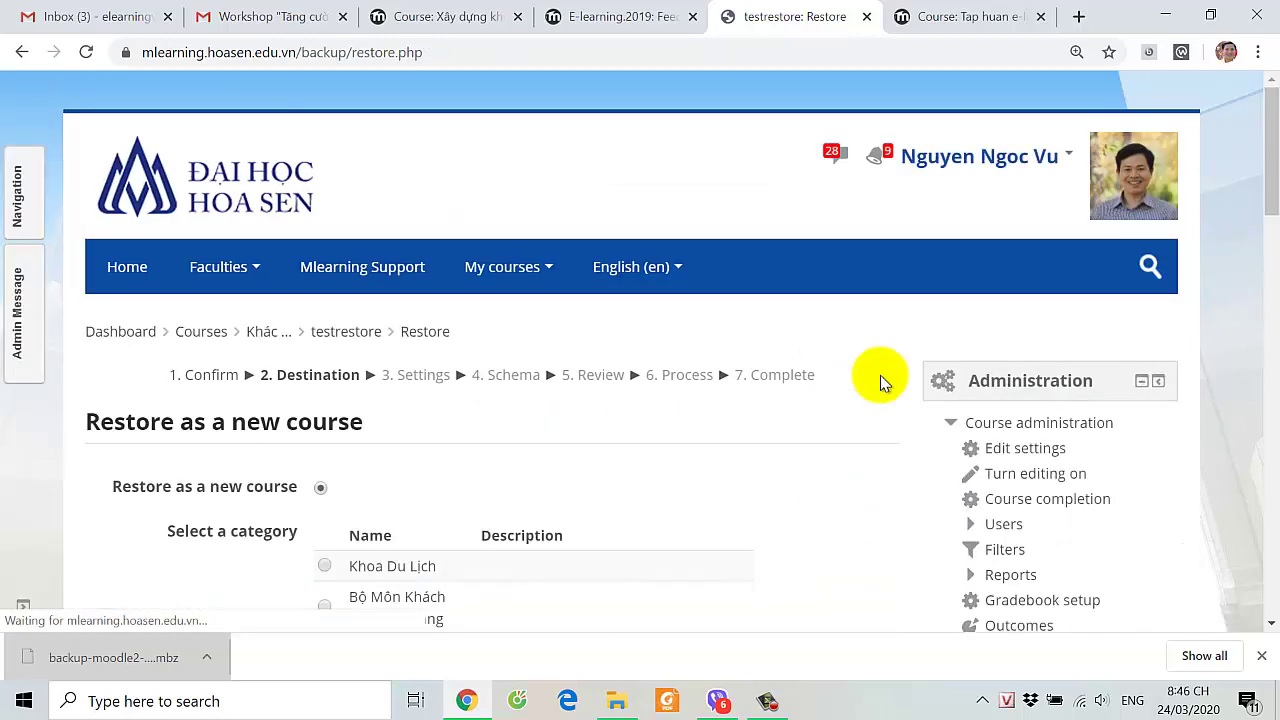
# Step: Try to continue the restore as a new course without selecting a category
pyautogui.scroll(-3, 752, 490)
pyautogui.scroll(-3, 752, 490)
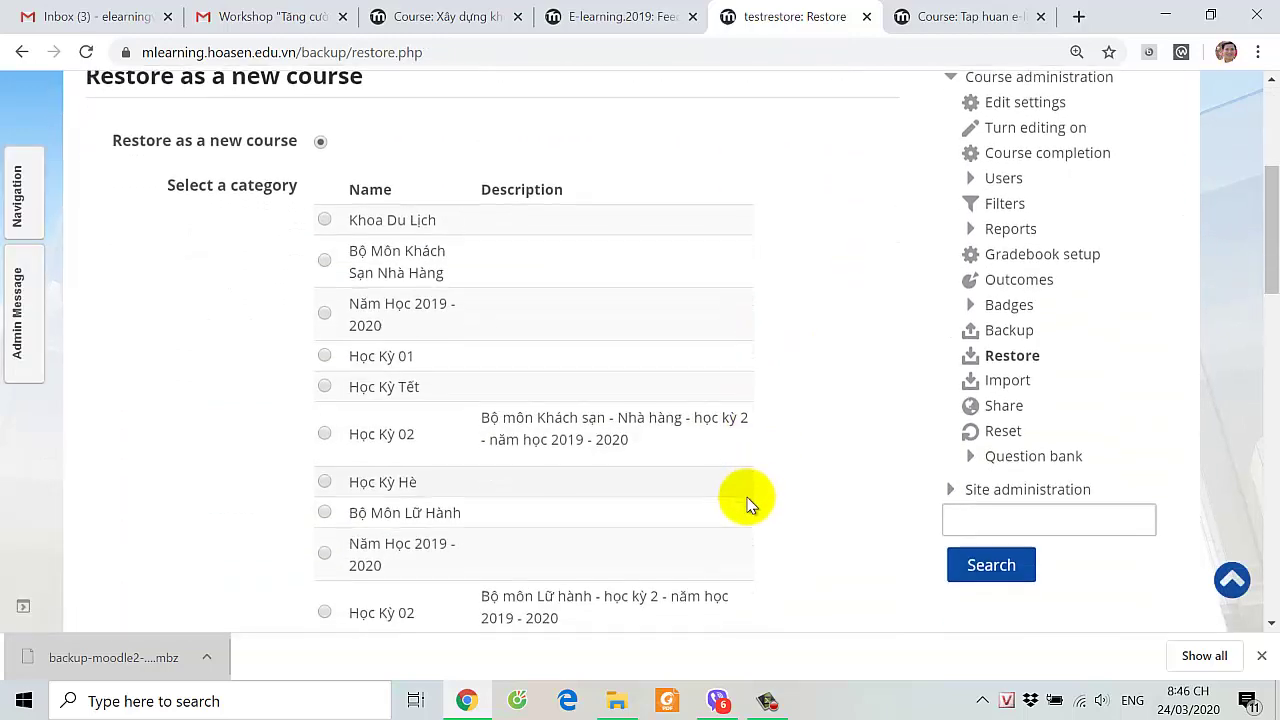
pyautogui.scroll(2, 750, 495)
pyautogui.scroll(3, 750, 500)
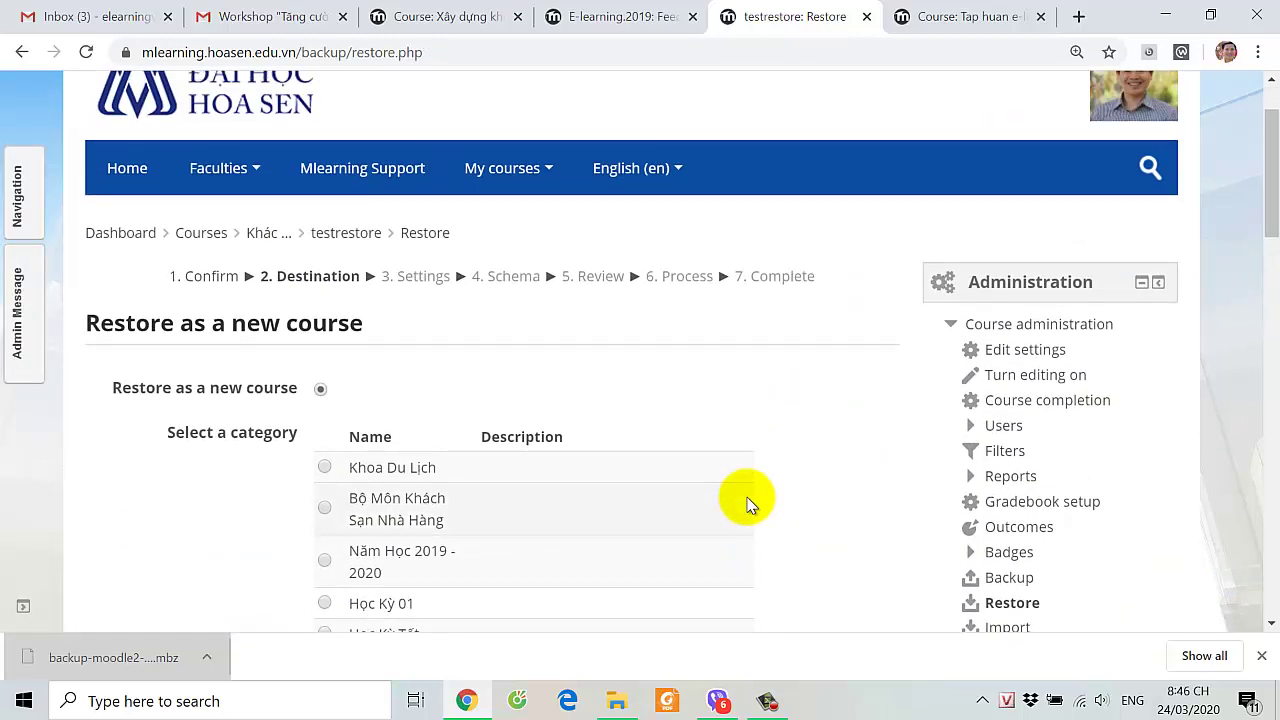
pyautogui.scroll(-5, 750, 500)
pyautogui.click(392, 427)
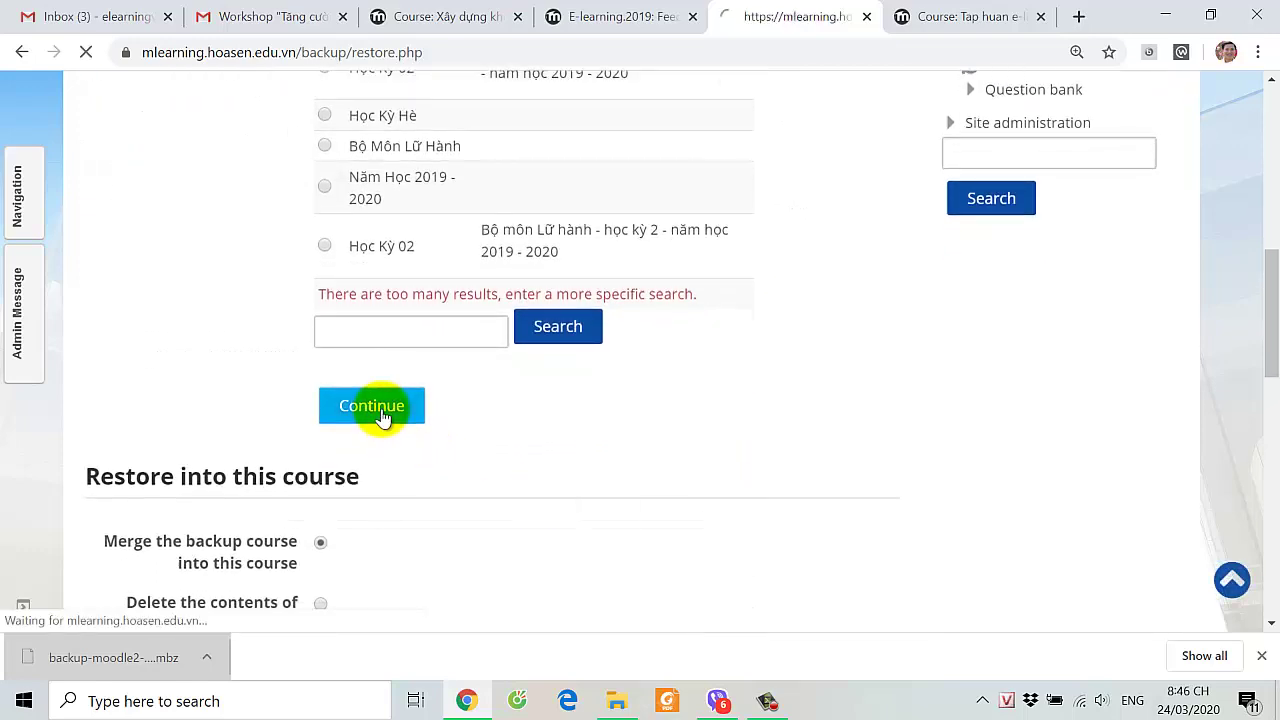
# Step: Review the restore destination options, confirm the destination, and accept the default restore settings
pyautogui.scroll(-3, 560, 450)
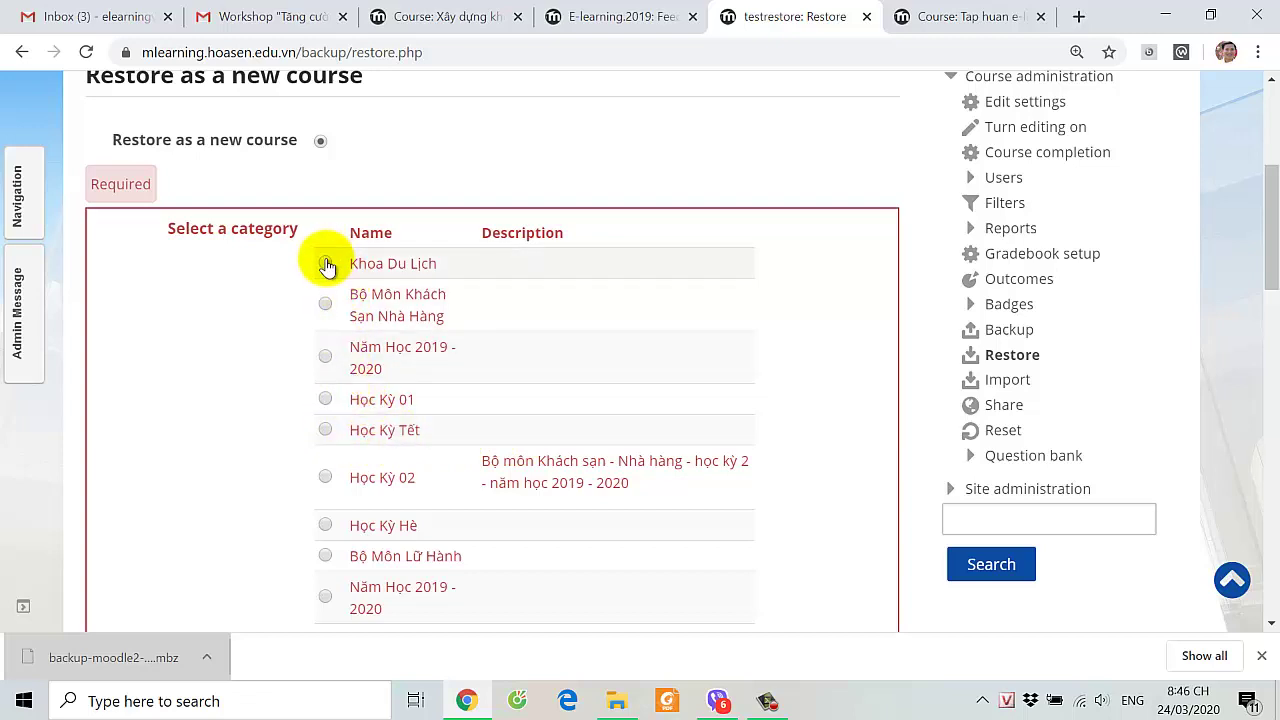
pyautogui.scroll(-7, 552, 405)
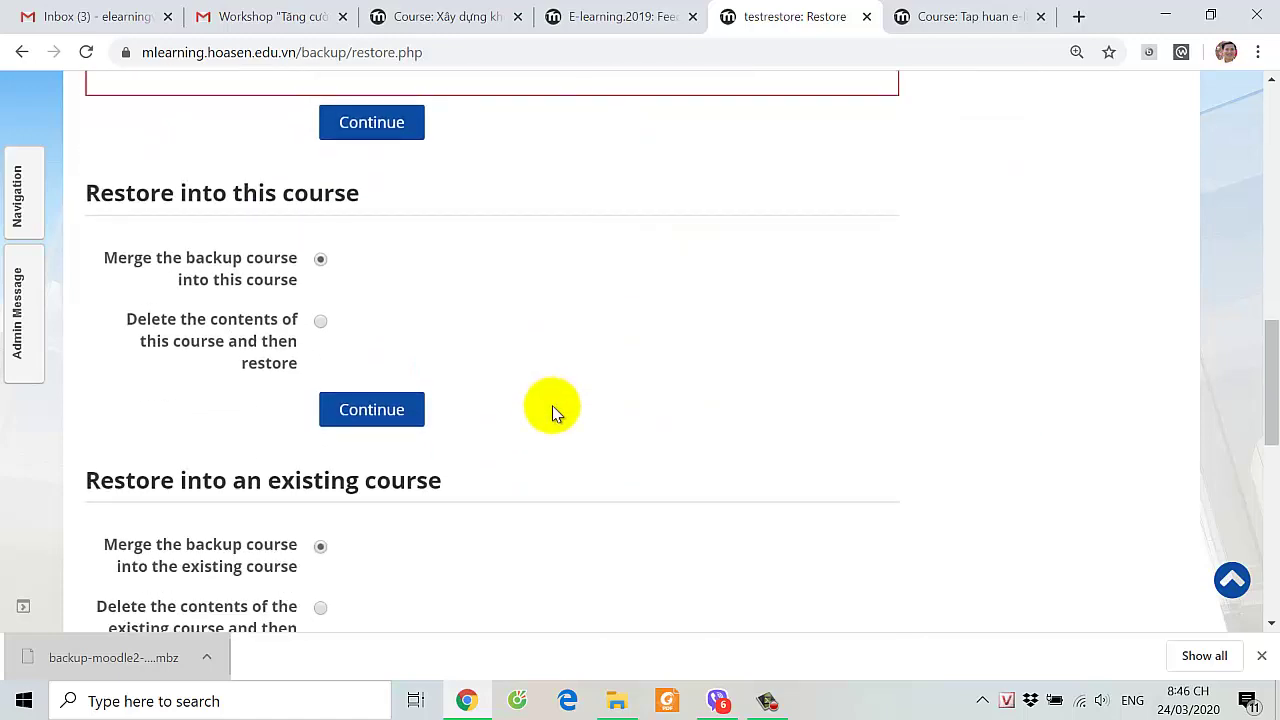
pyautogui.scroll(3, 552, 405)
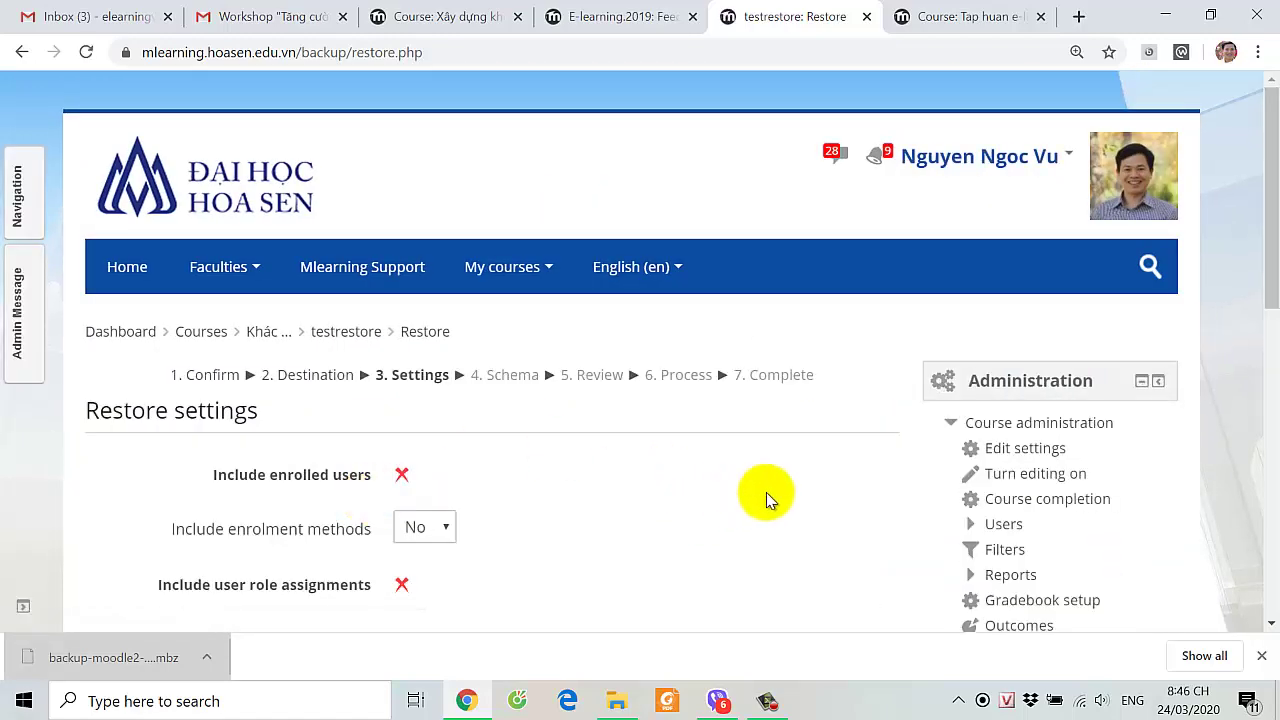
pyautogui.scroll(-8, 766, 492)
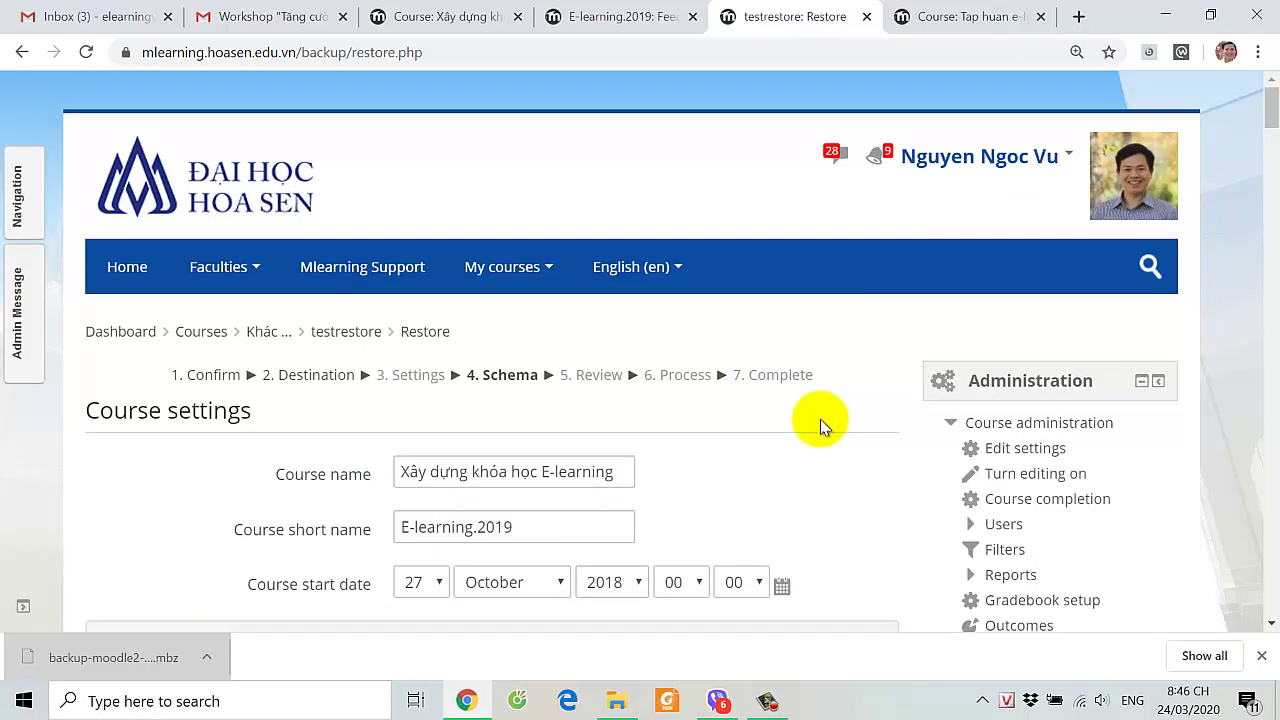
# Step: Keep the course name, short name, start date and all course items in the restore schema and proceed to the review
pyautogui.scroll(-2, 820, 417)
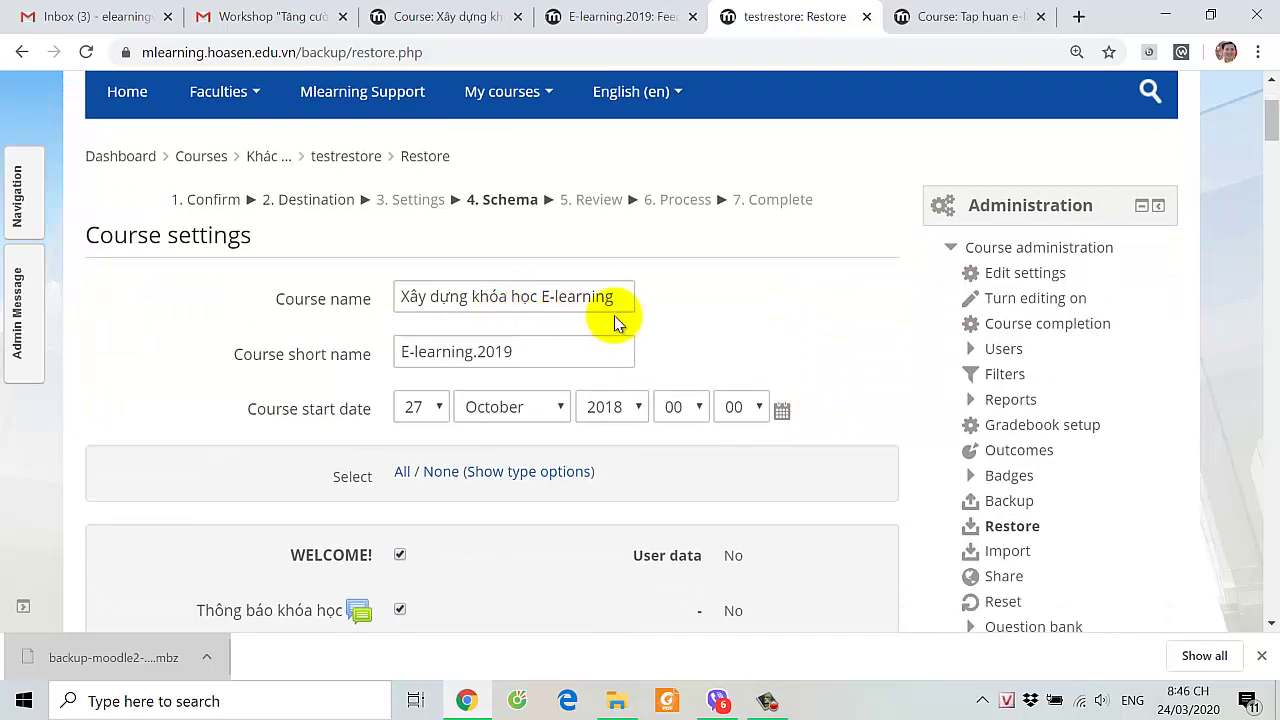
pyautogui.scroll(-15, 726, 497)
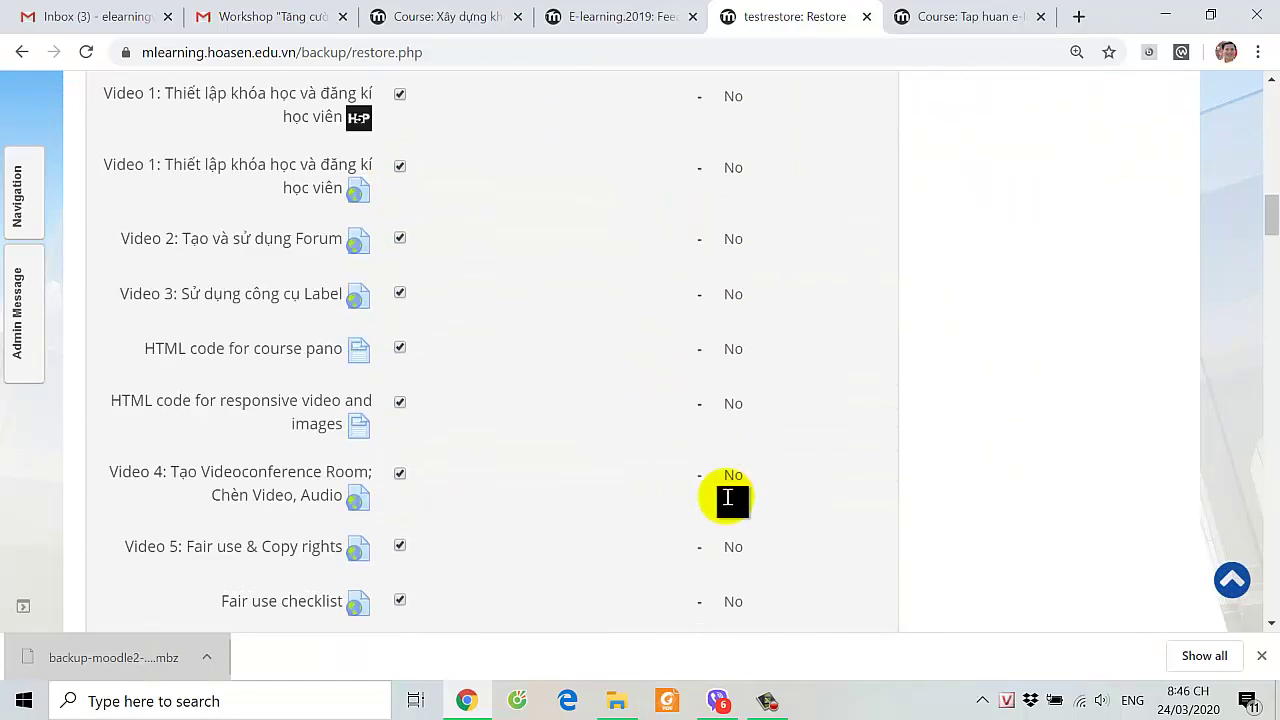
pyautogui.scroll(-20, 727, 497)
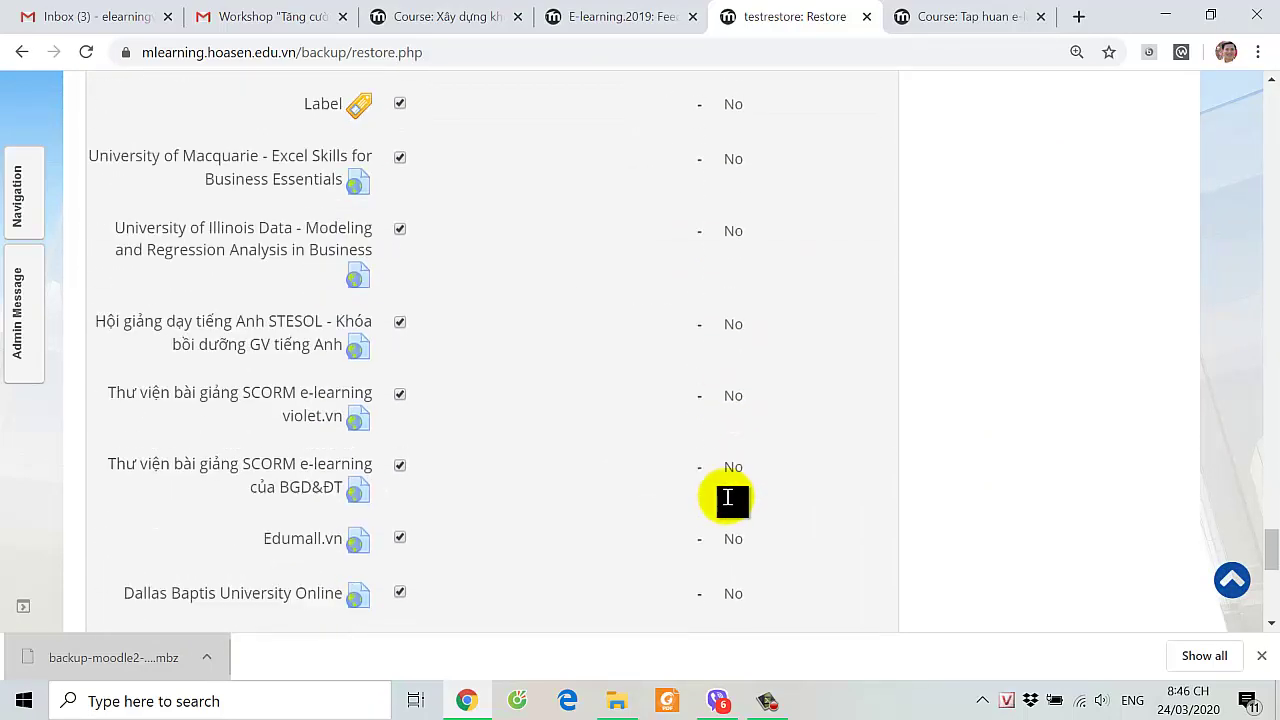
pyautogui.click(812, 468)
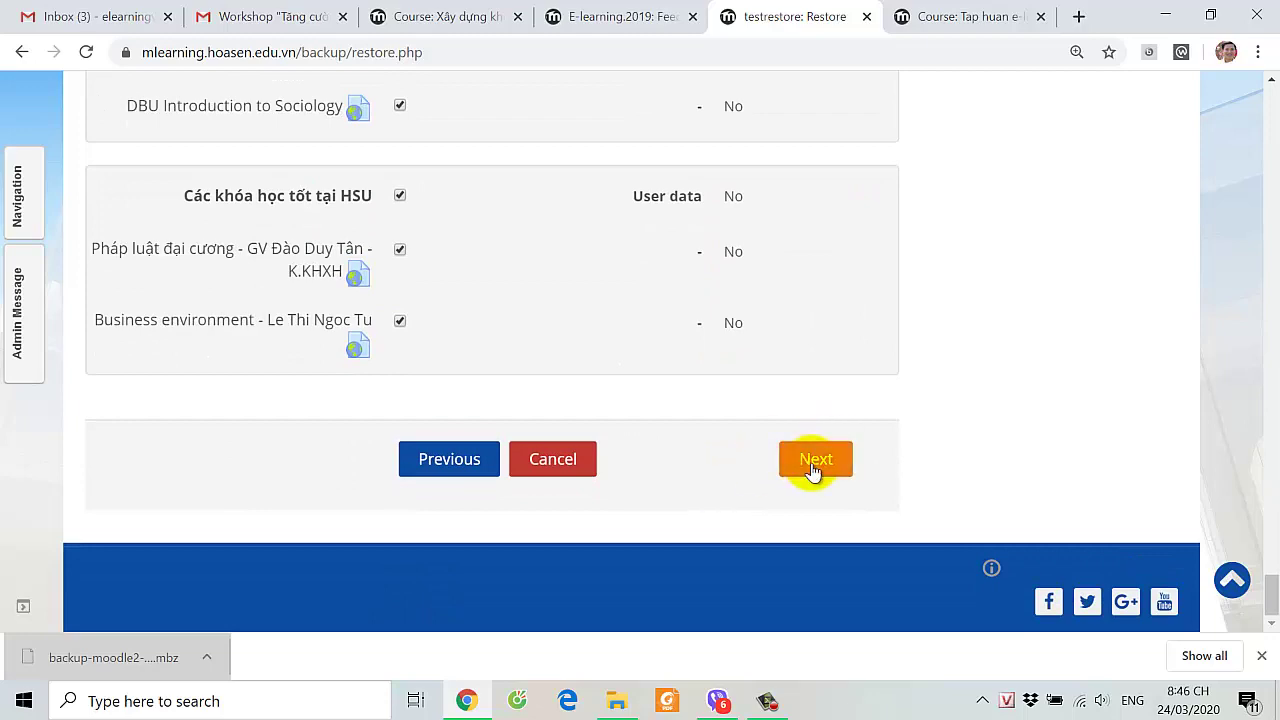
# Step: Check the review of restore settings and included course items, and perform the restore on mlearning.hoasen.edu.vn
pyautogui.scroll(-15, 787, 484)
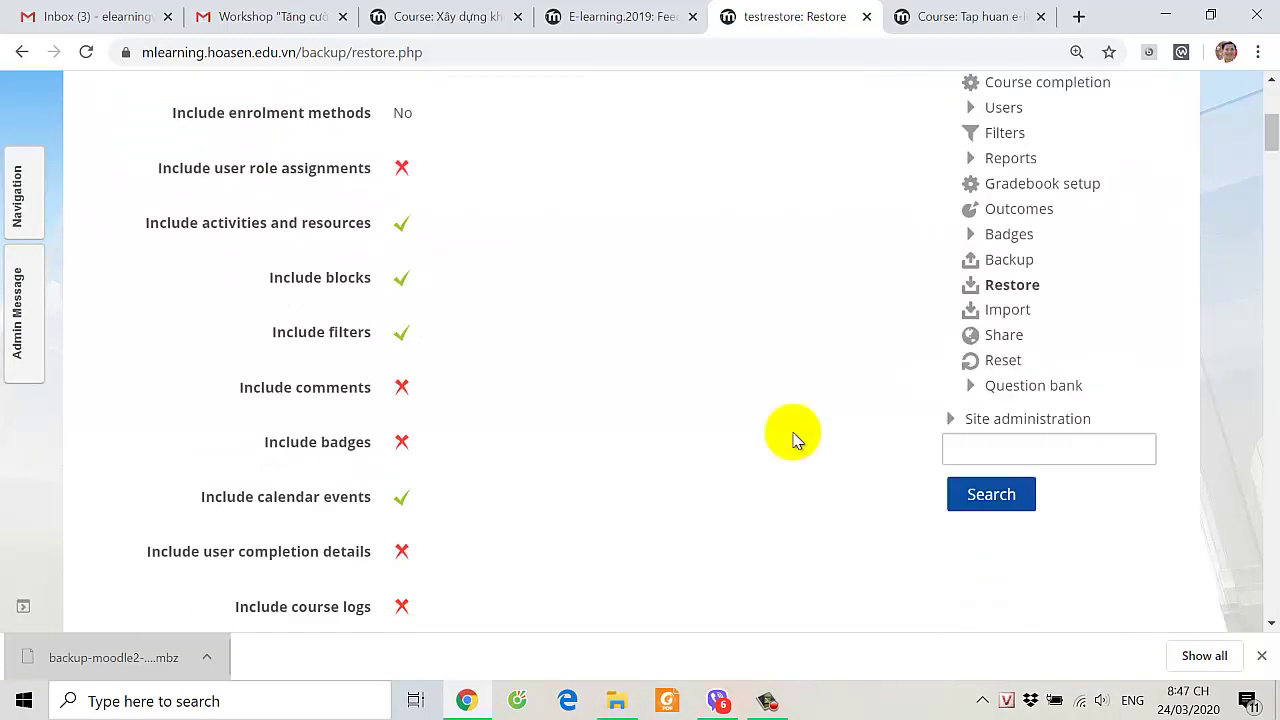
pyautogui.scroll(-20, 793, 440)
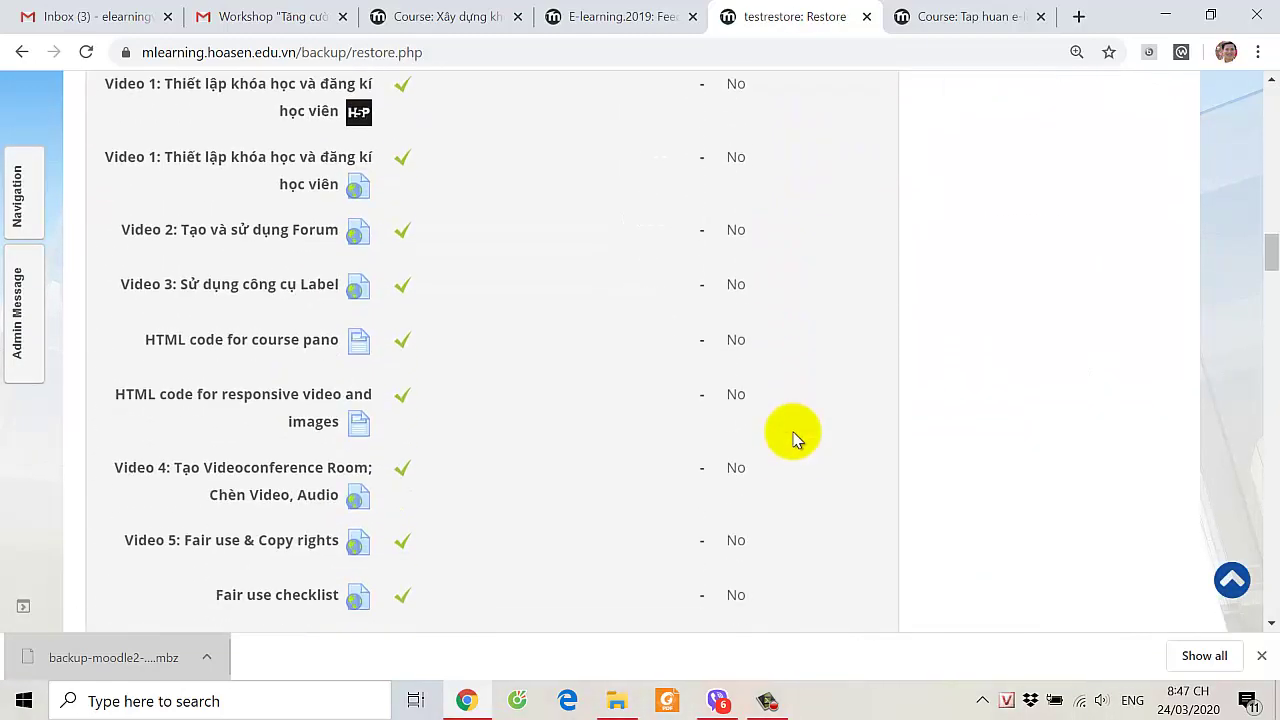
pyautogui.scroll(-20, 793, 440)
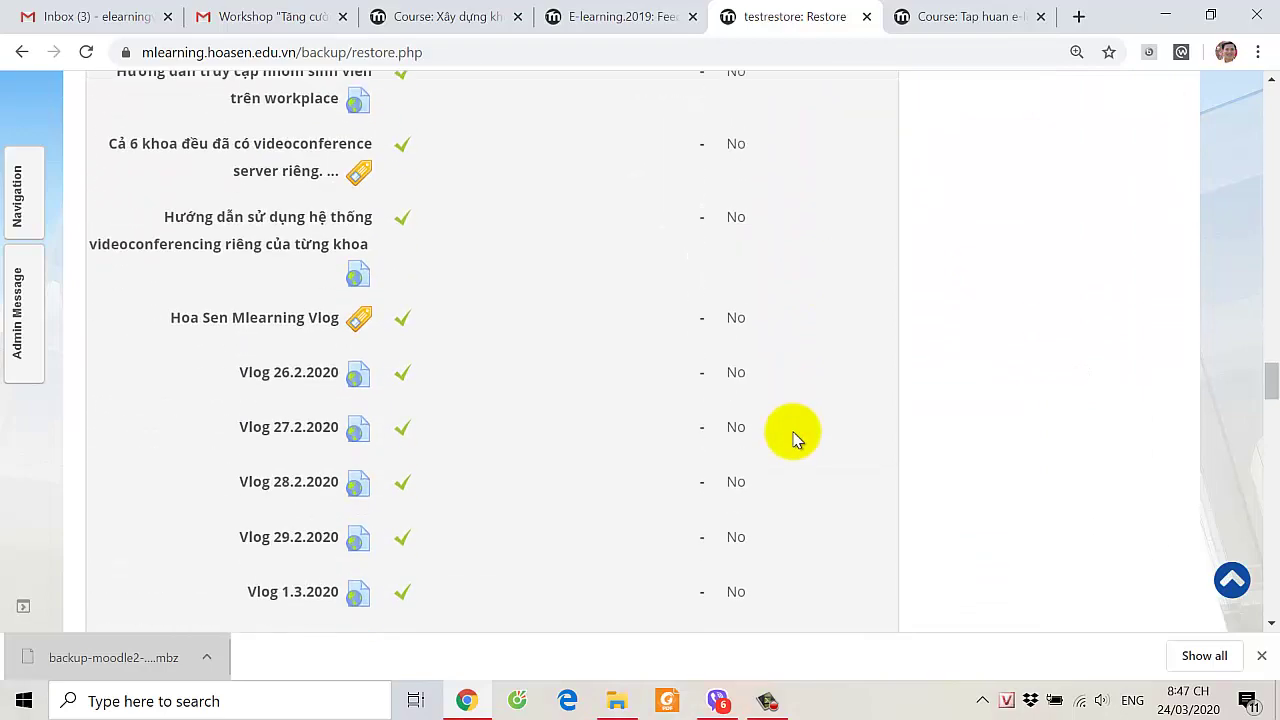
pyautogui.scroll(-3, 793, 440)
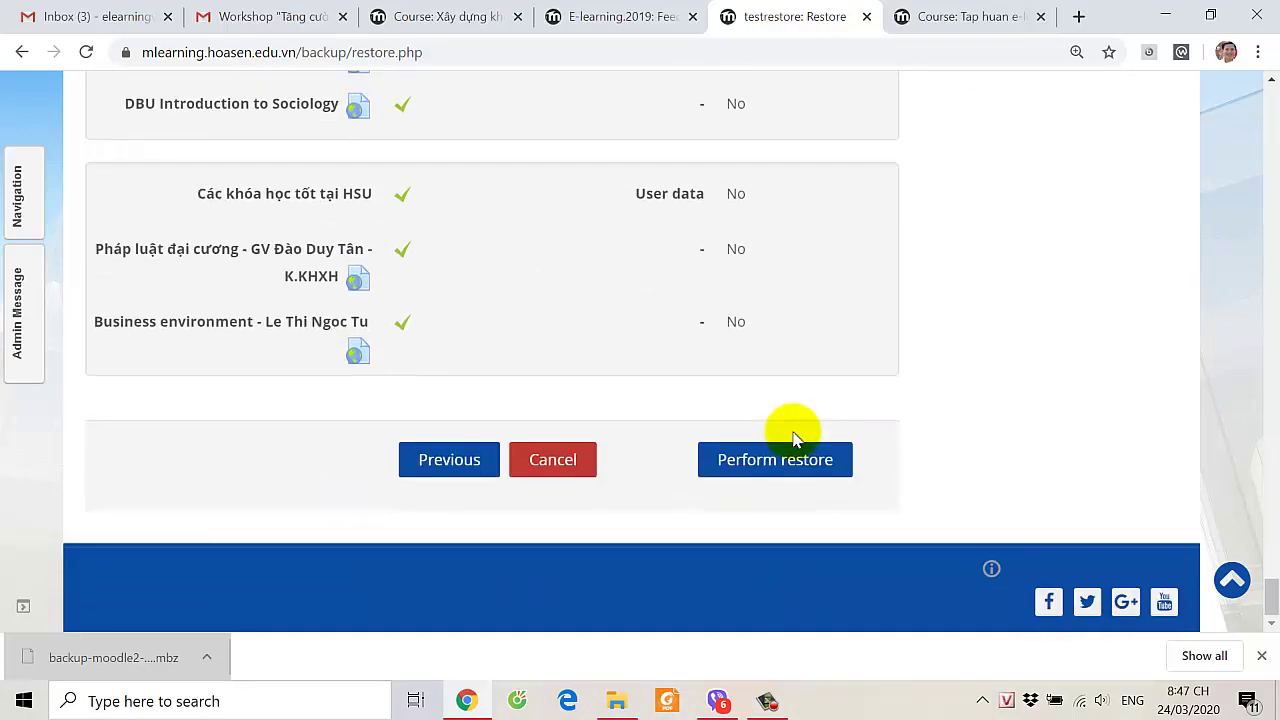
pyautogui.click(787, 462)
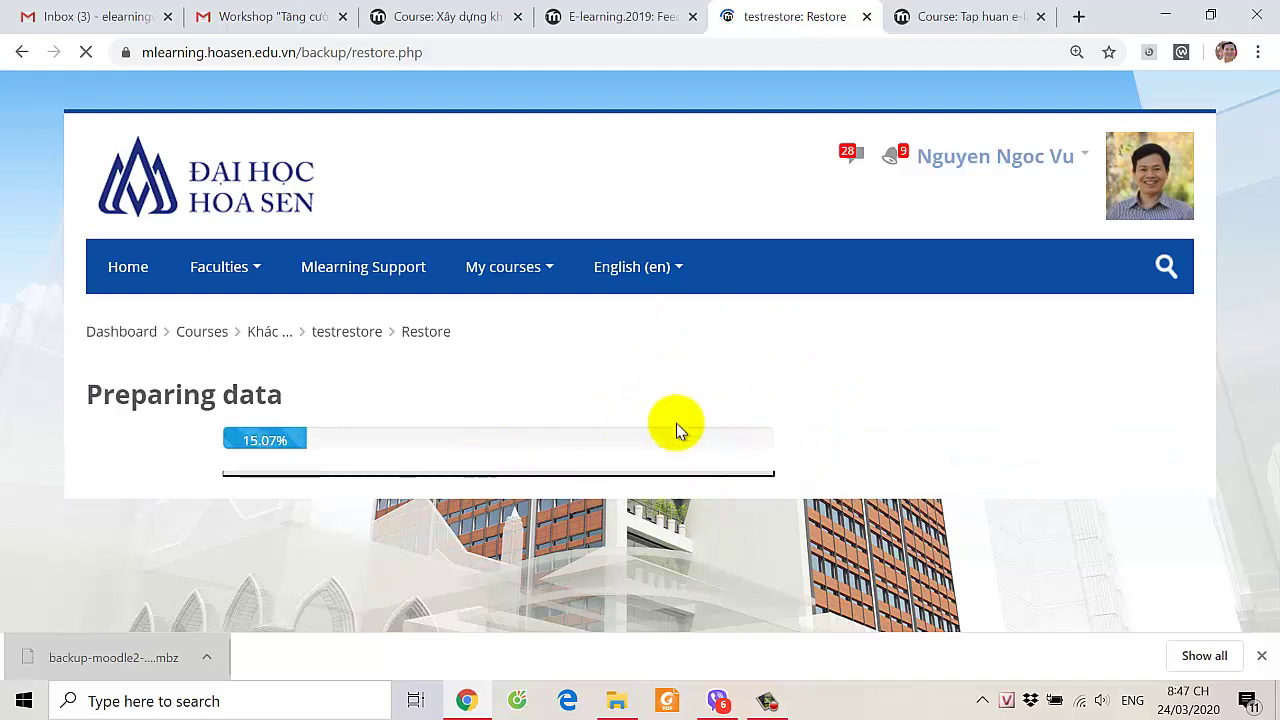
# Step: Switch to the E-learning.2020 course on englishonline.com.vn and open its backup restore page
pyautogui.click(948, 22)
pyautogui.scroll(10, 714, 308)
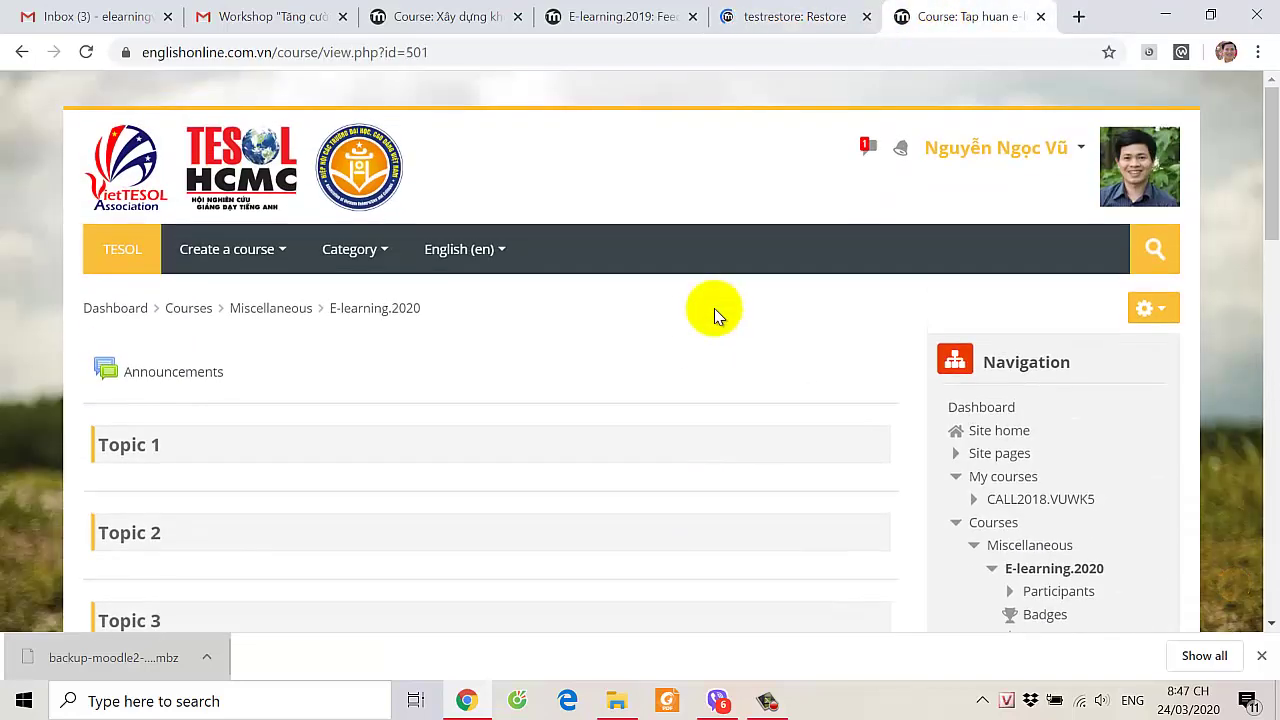
pyautogui.scroll(-5, 714, 308)
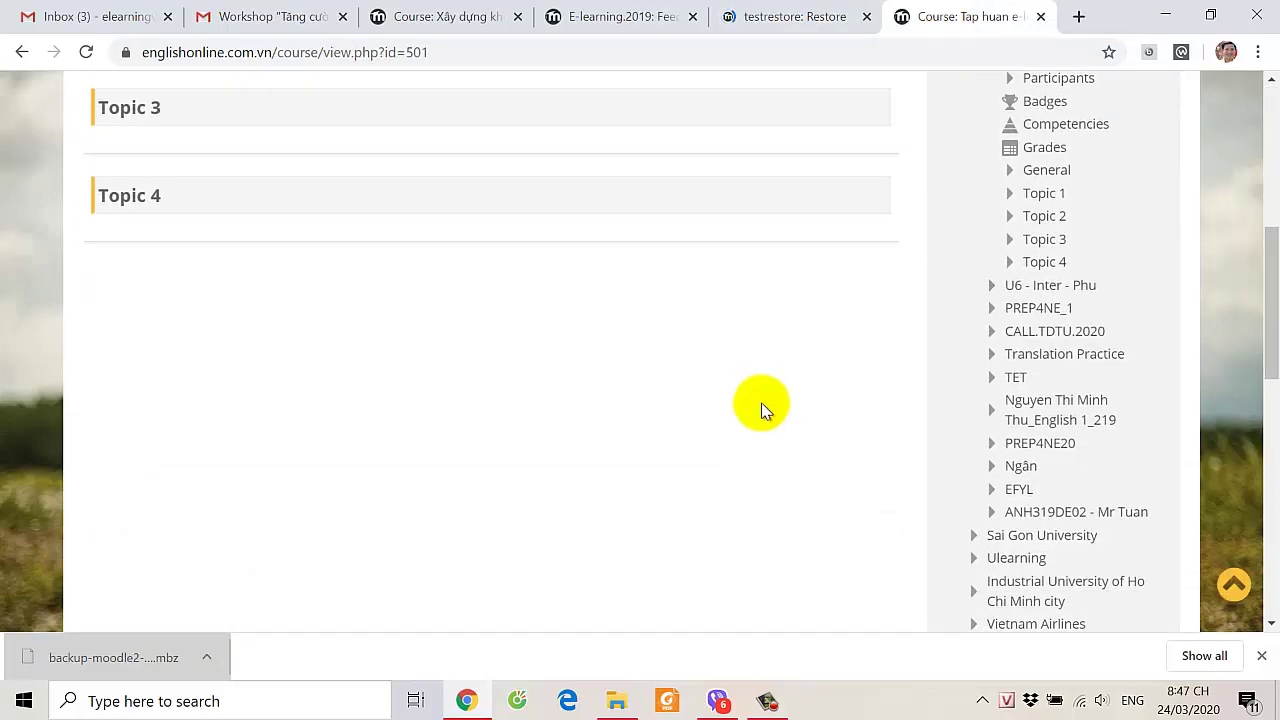
pyautogui.scroll(-7, 760, 408)
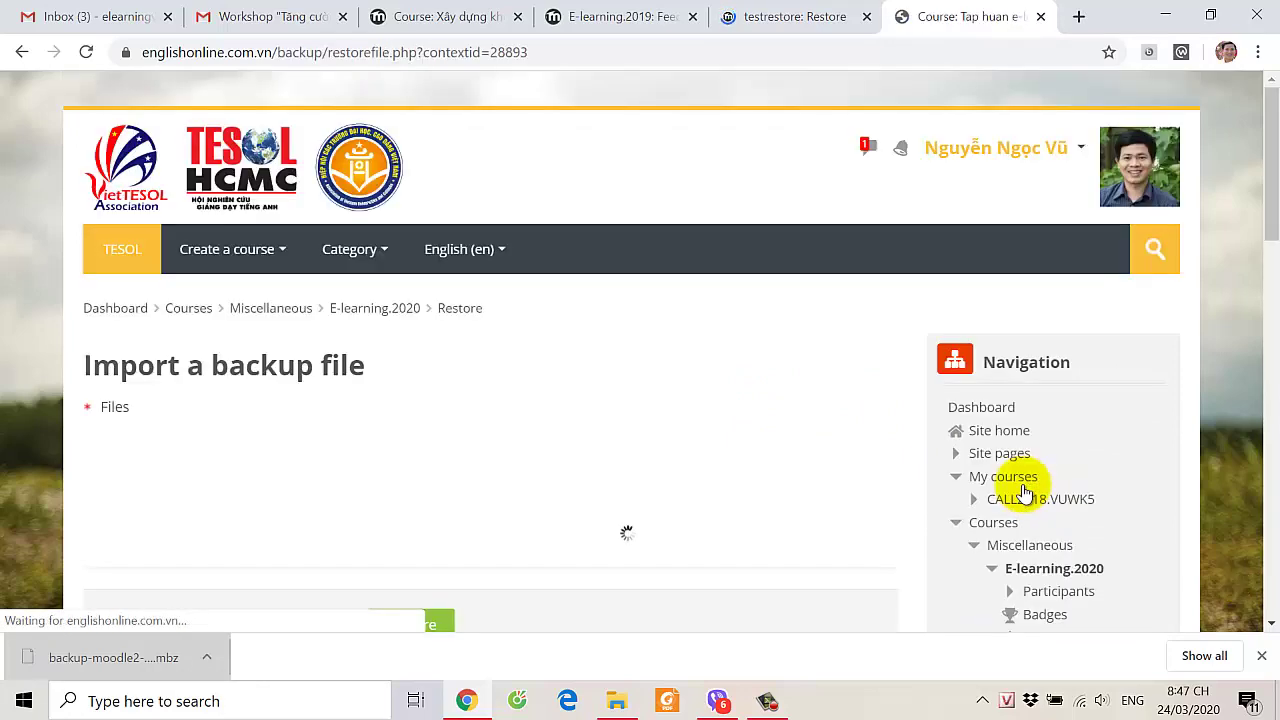
# Step: Upload the downloaded E-learning.2019 backup .mbz file to the import area and start restoring from it
pyautogui.scroll(-4, 860, 540)
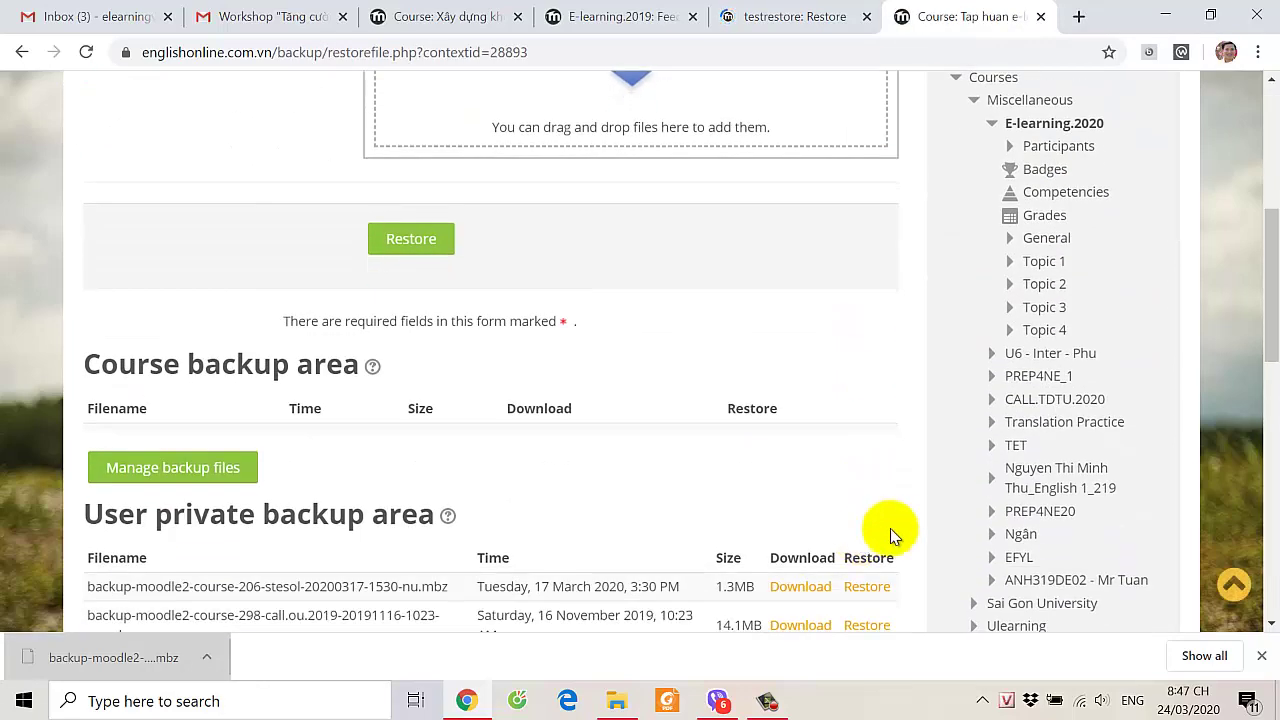
pyautogui.scroll(5, 902, 533)
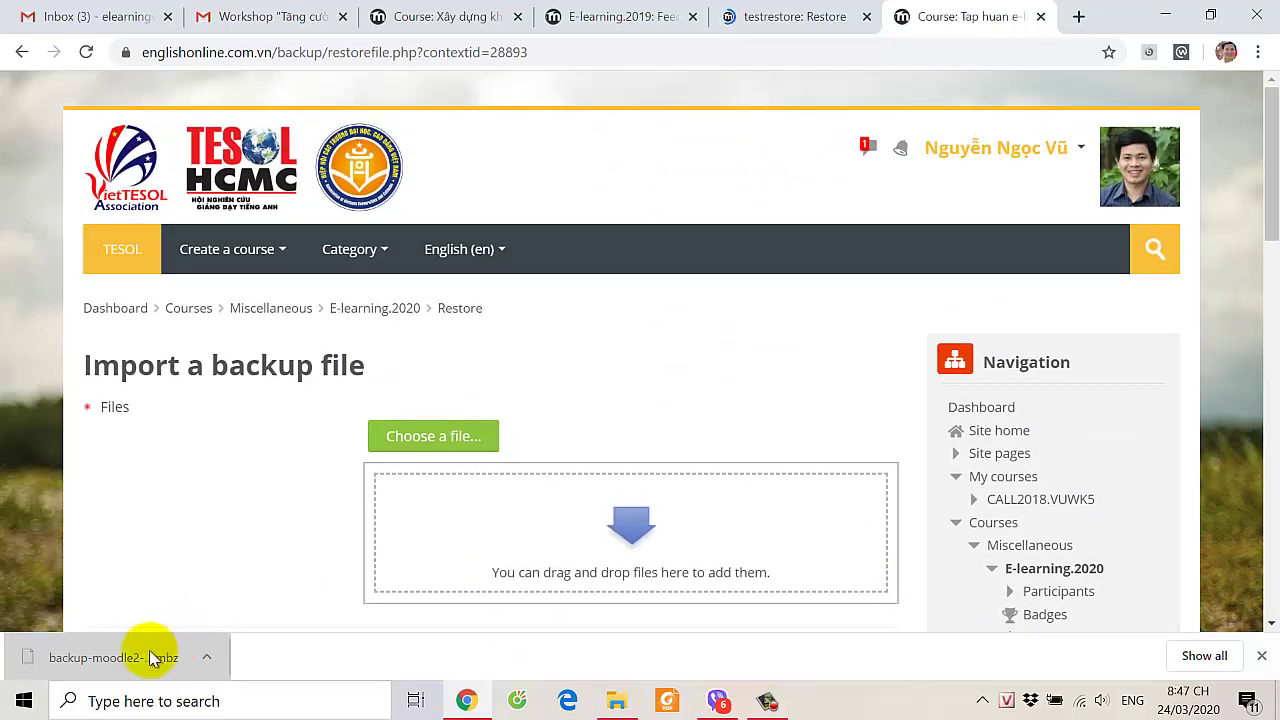
pyautogui.moveTo(155, 657); pyautogui.dragTo(506, 537)
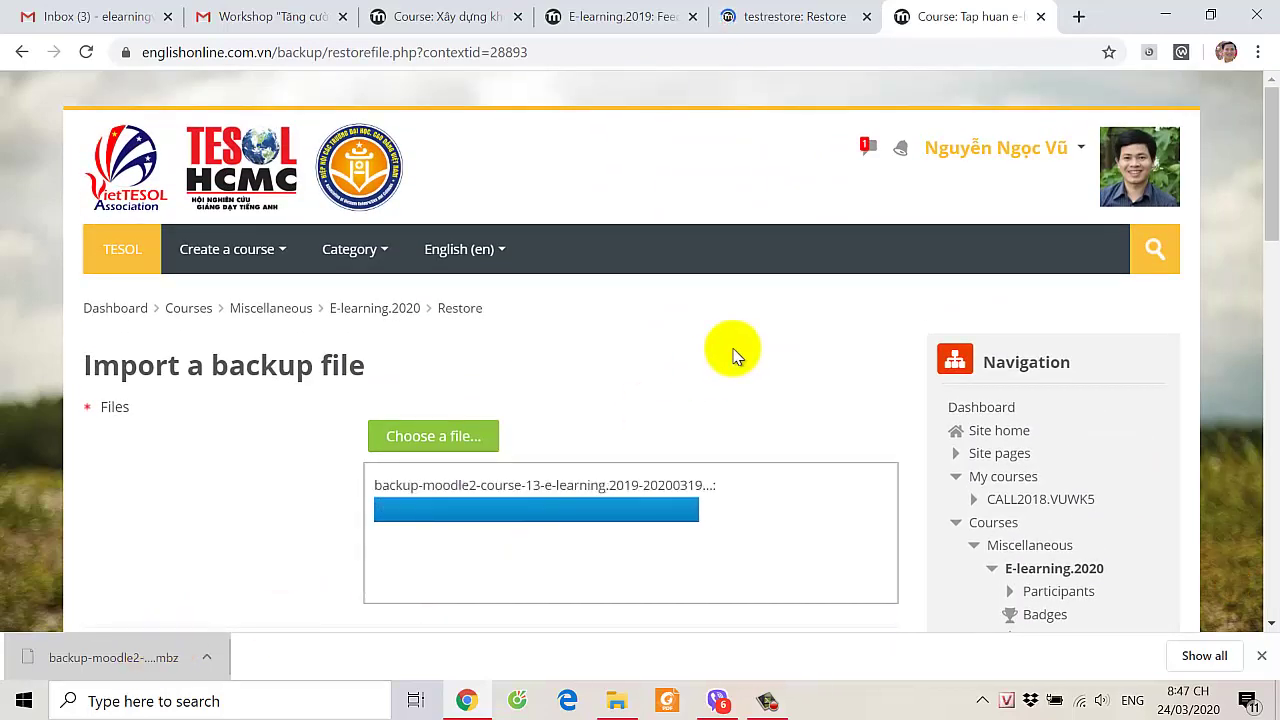
pyautogui.click(454, 438)
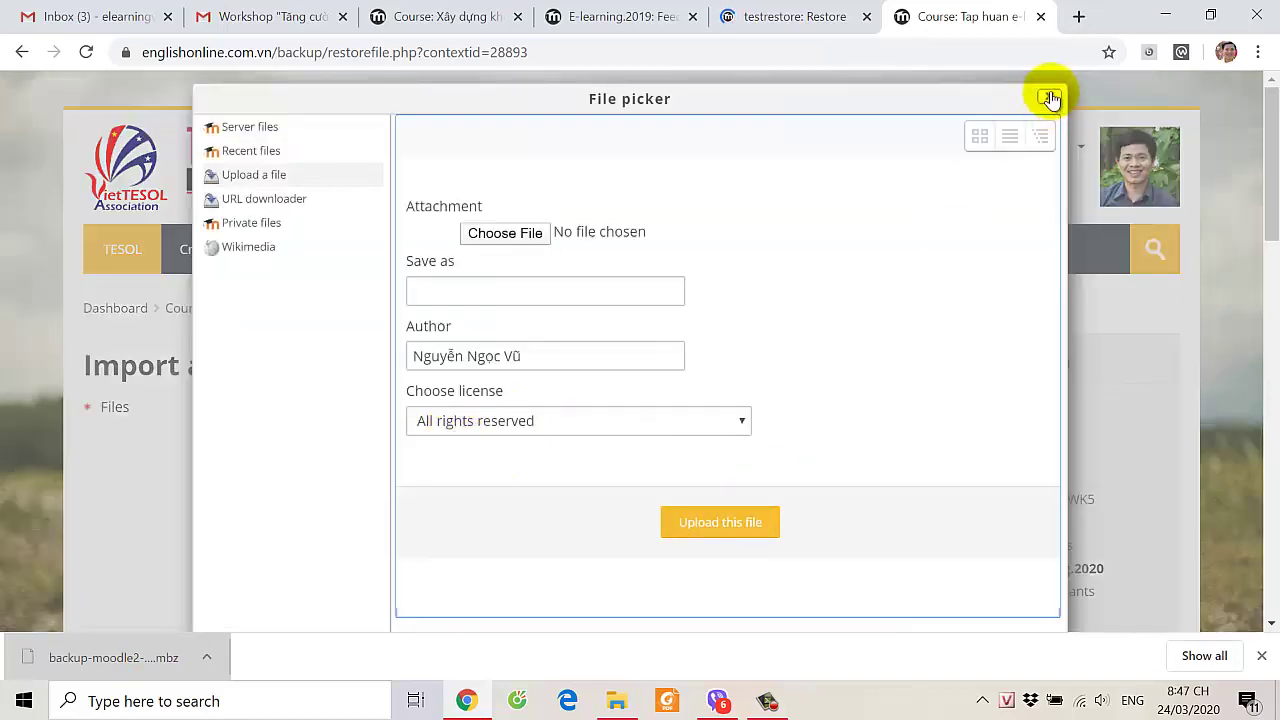
pyautogui.click(1049, 98)
pyautogui.scroll(-5, 857, 331)
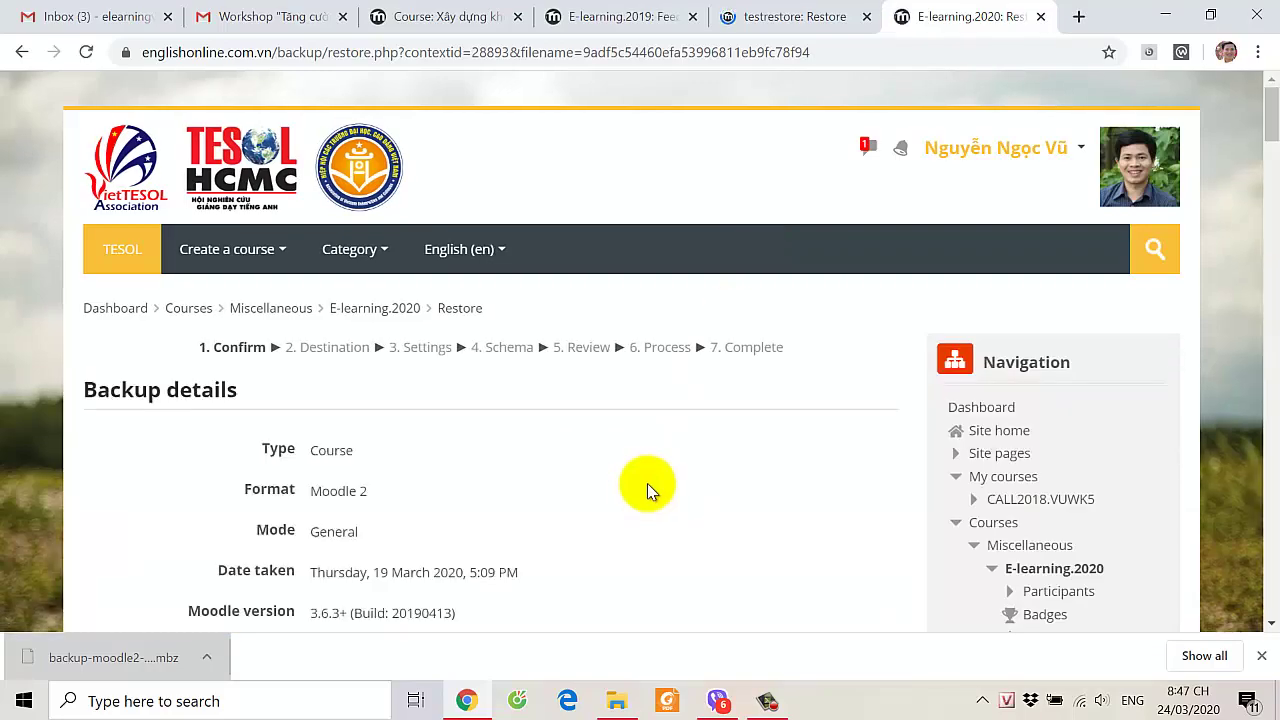
# Step: Confirm the backup details and choose to restore as a new course in the Miscellaneous category
pyautogui.scroll(-20, 647, 483)
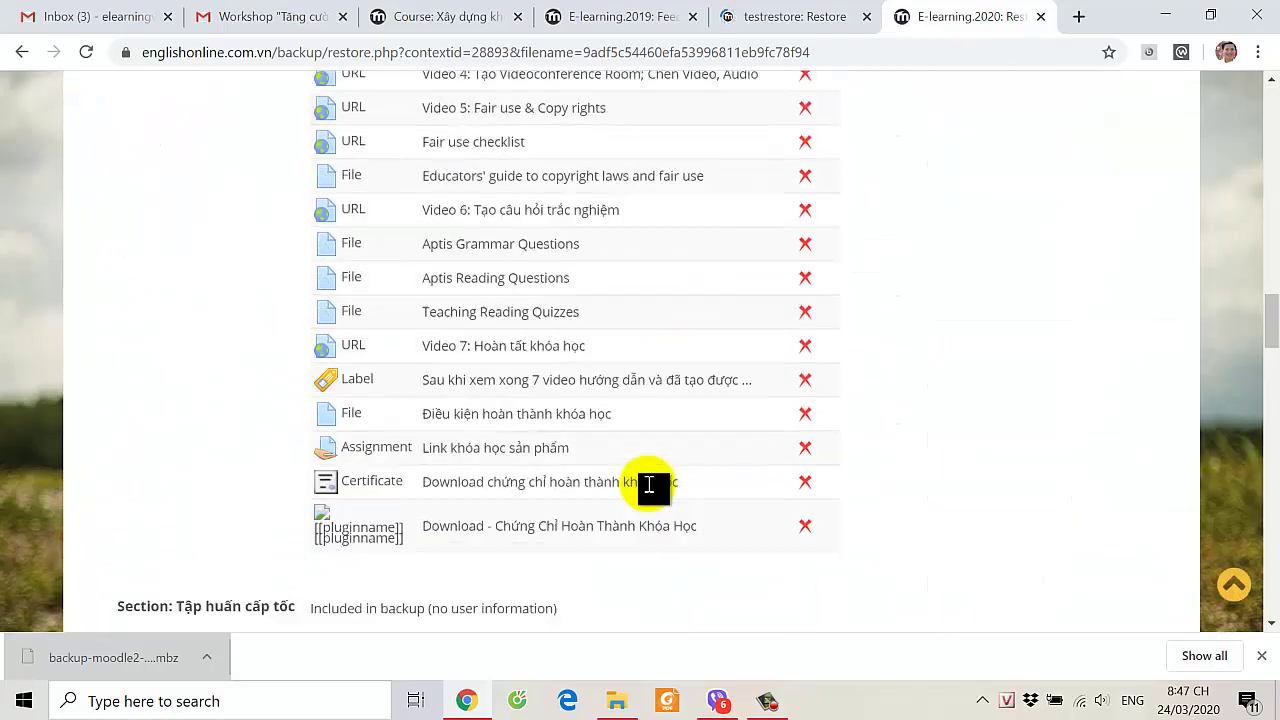
pyautogui.scroll(-15, 647, 483)
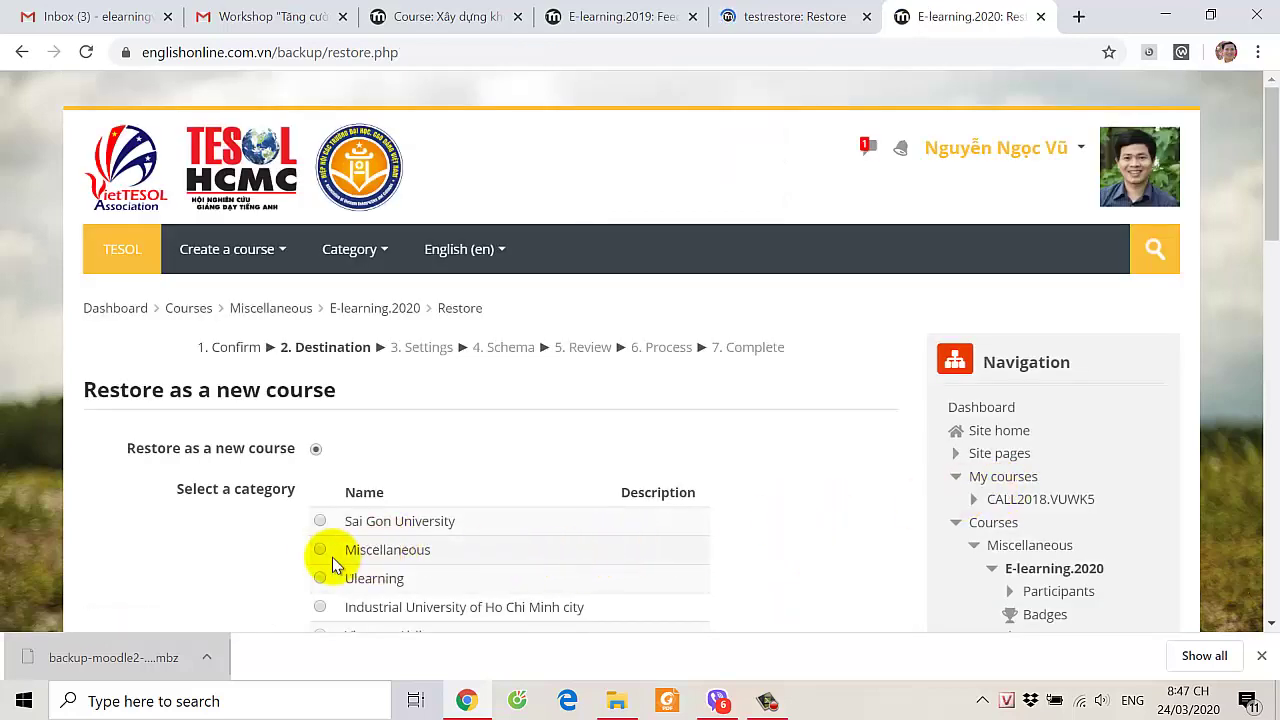
pyautogui.scroll(-6, 574, 526)
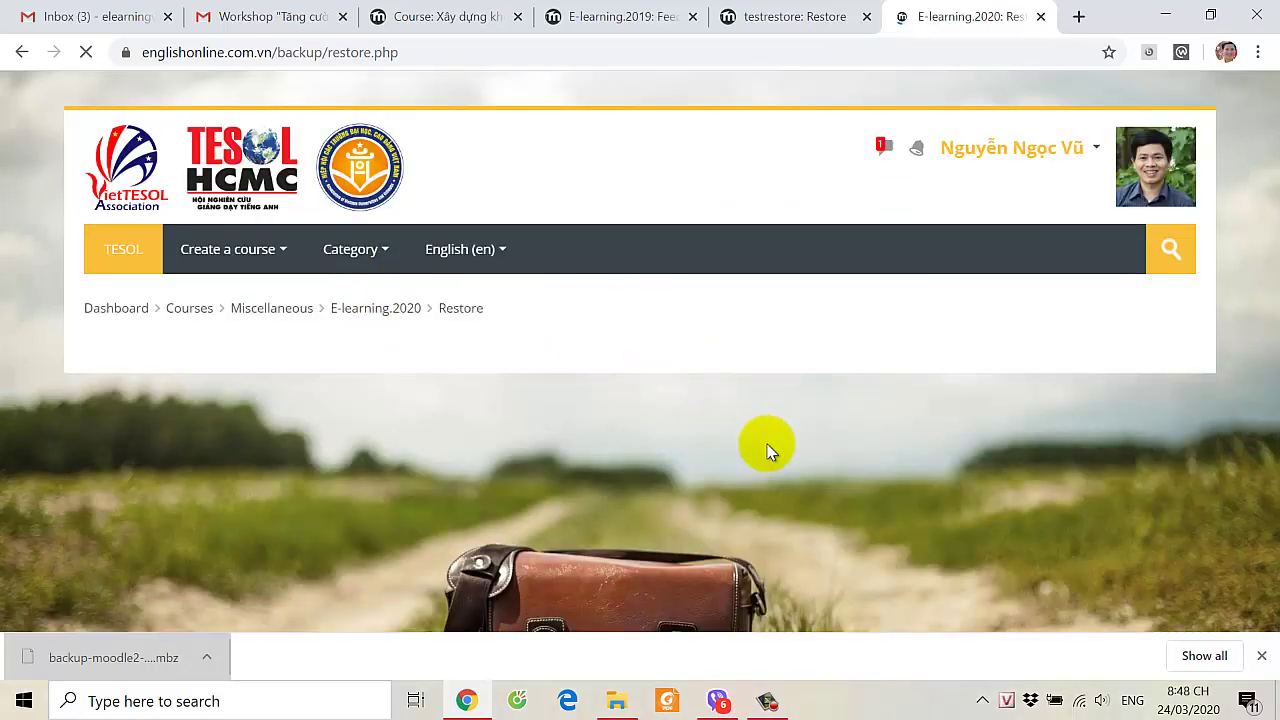
# Step: Keep the default restore settings and all course items in the schema, and perform the restore on englishonline.com.vn
pyautogui.scroll(-15, 768, 450)
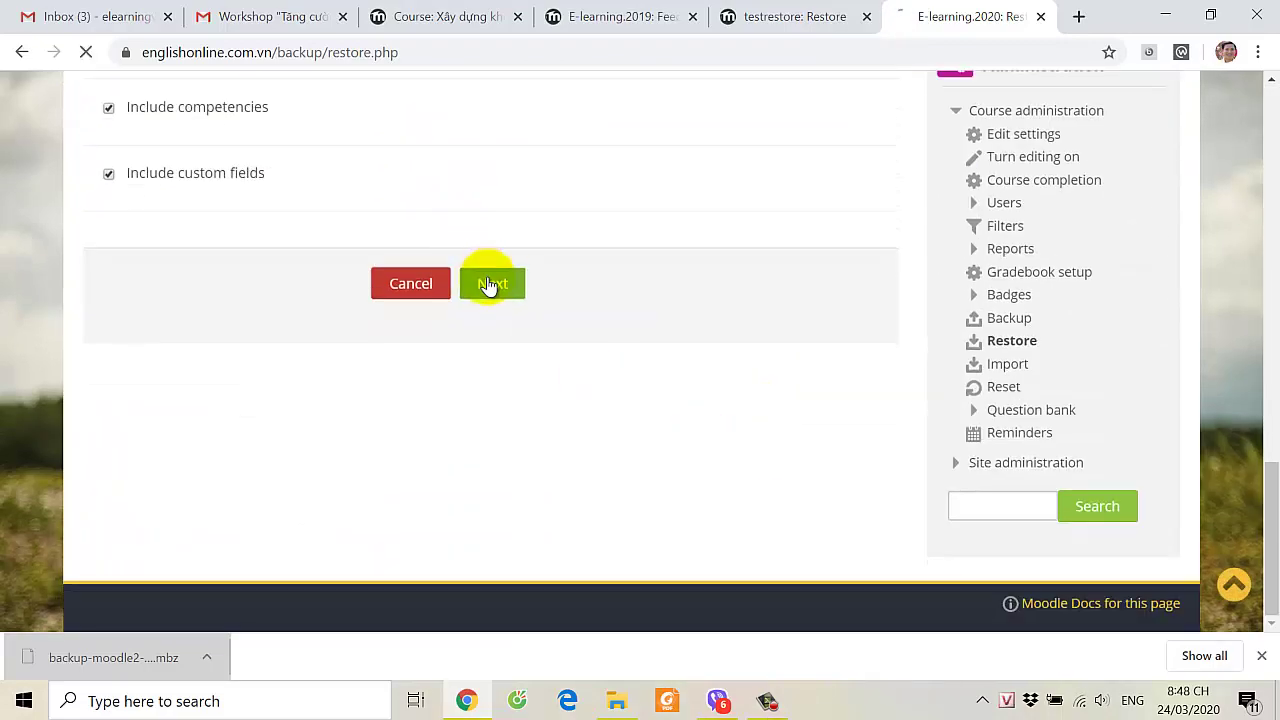
pyautogui.scroll(-10, 668, 450)
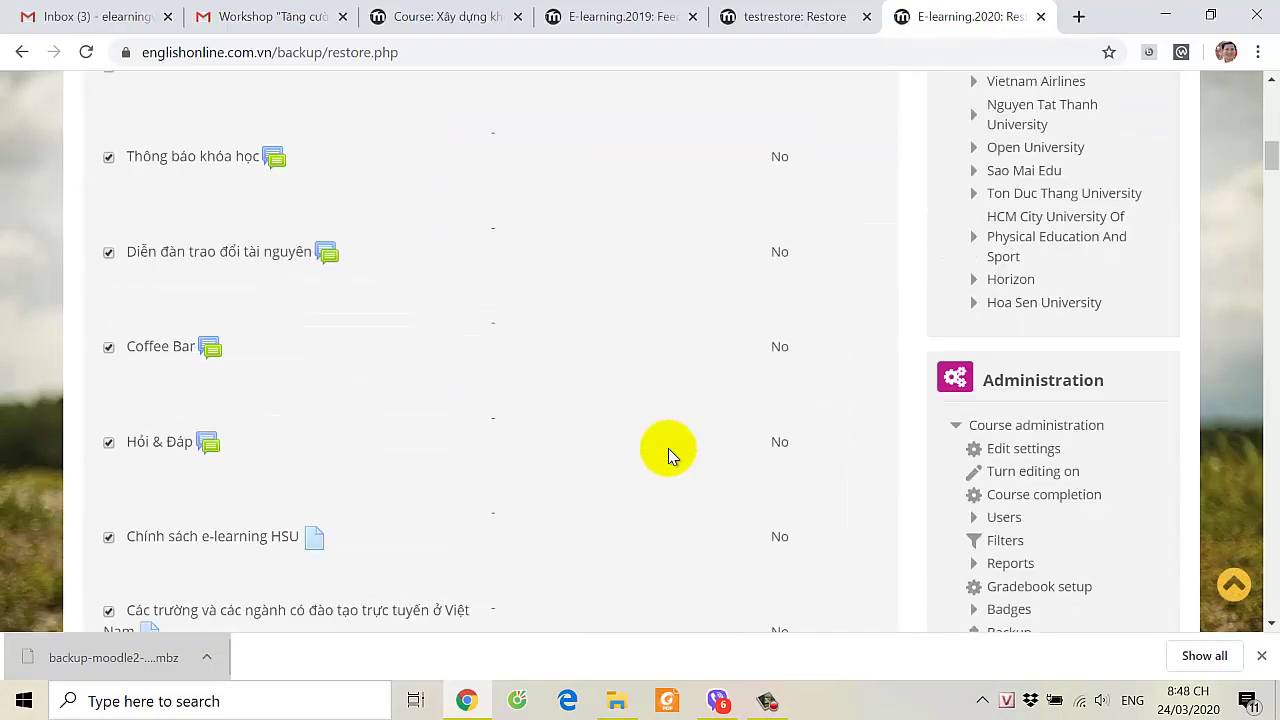
pyautogui.scroll(-20, 668, 452)
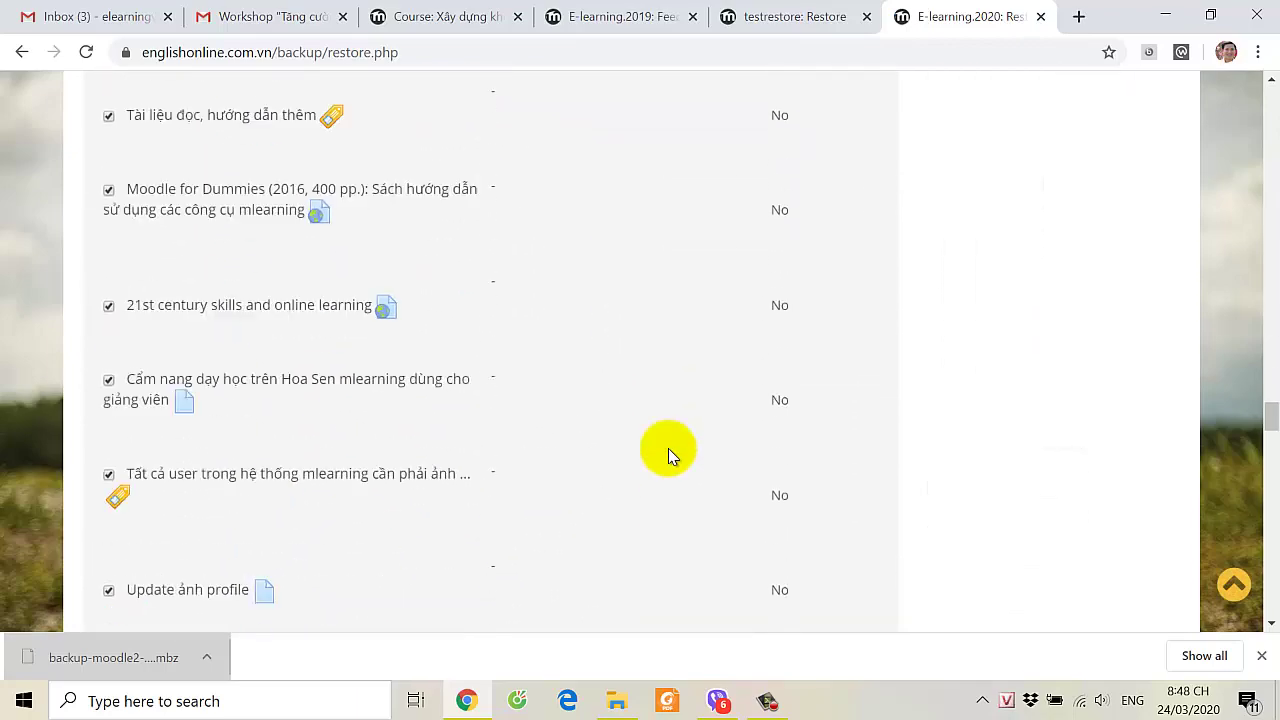
pyautogui.scroll(-20, 668, 455)
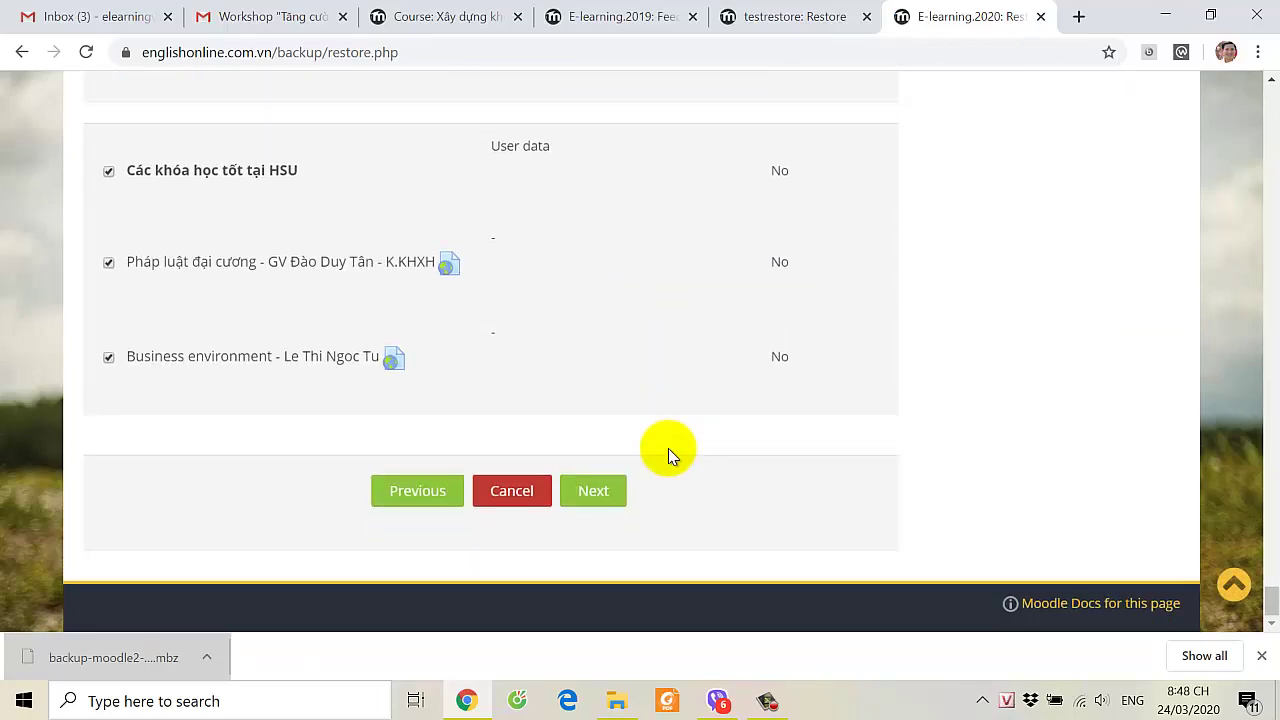
pyautogui.click(594, 490)
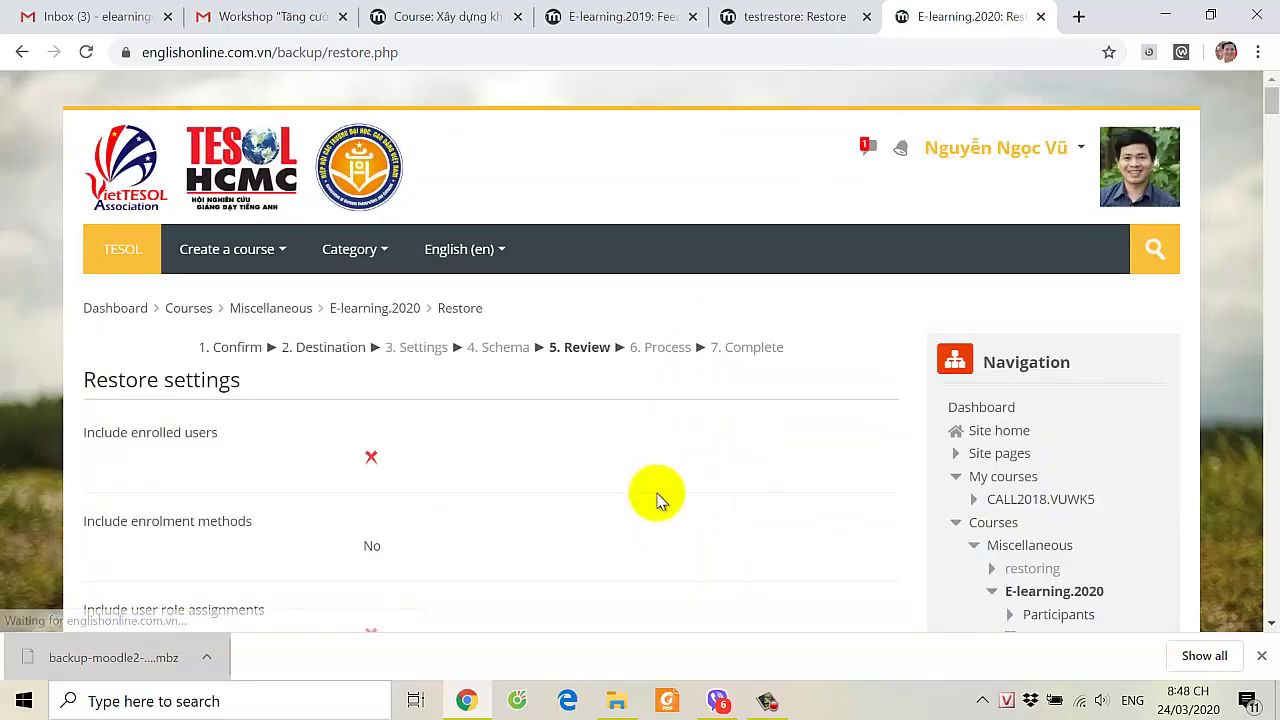
pyautogui.scroll(-20, 658, 498)
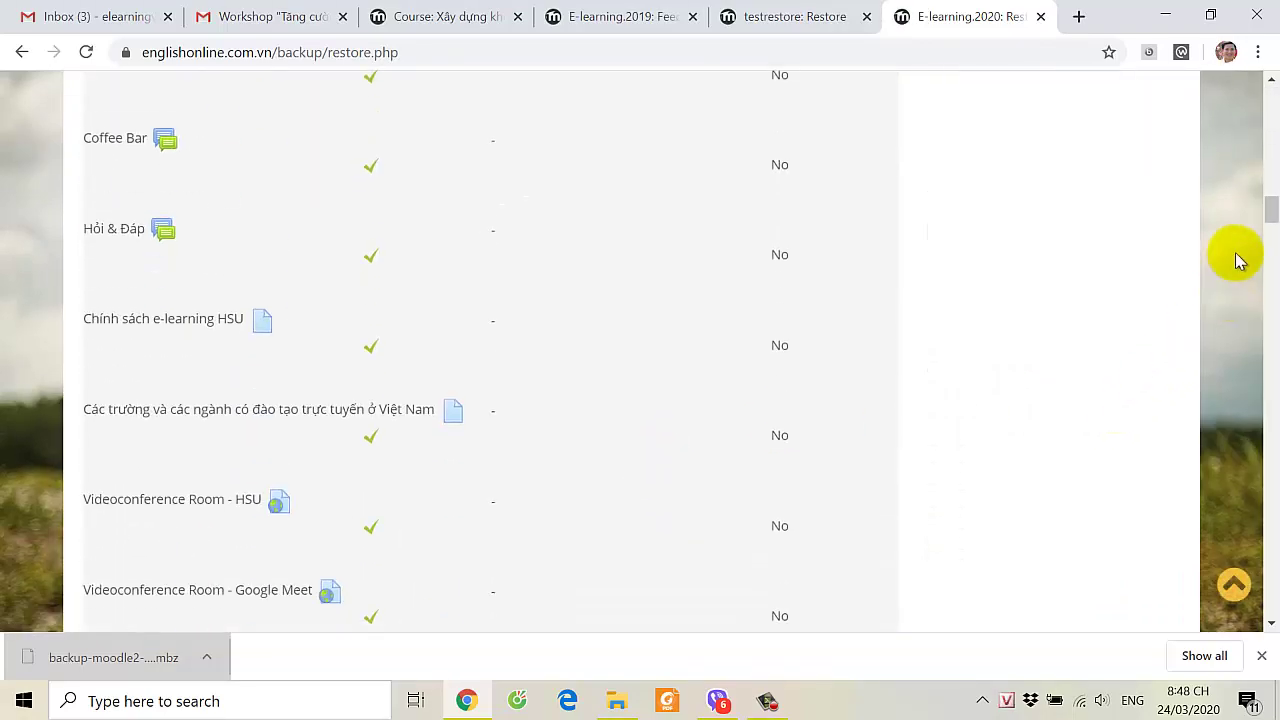
pyautogui.moveTo(1269, 208); pyautogui.dragTo(1271, 606)
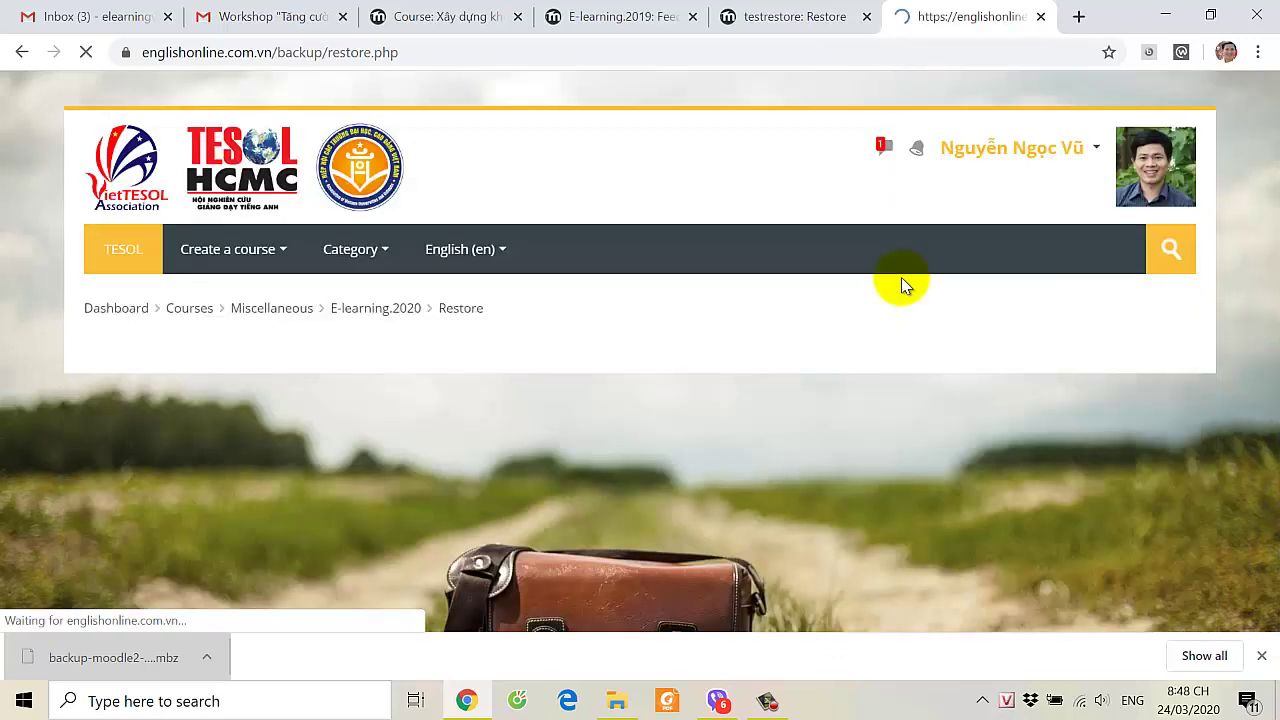
# Step: Return to the testrestore restore on mlearning.hoasen.edu.vn, continue to the restored course and look through its contents
pyautogui.click(796, 22)
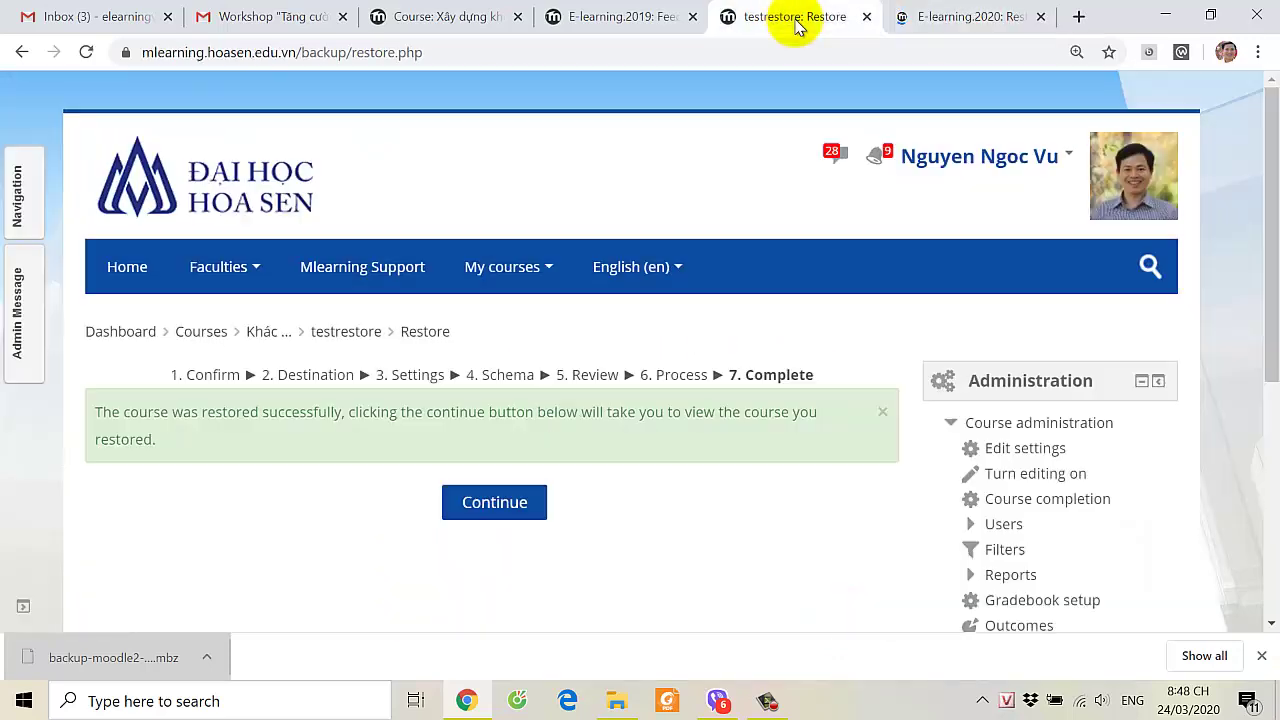
pyautogui.click(496, 516)
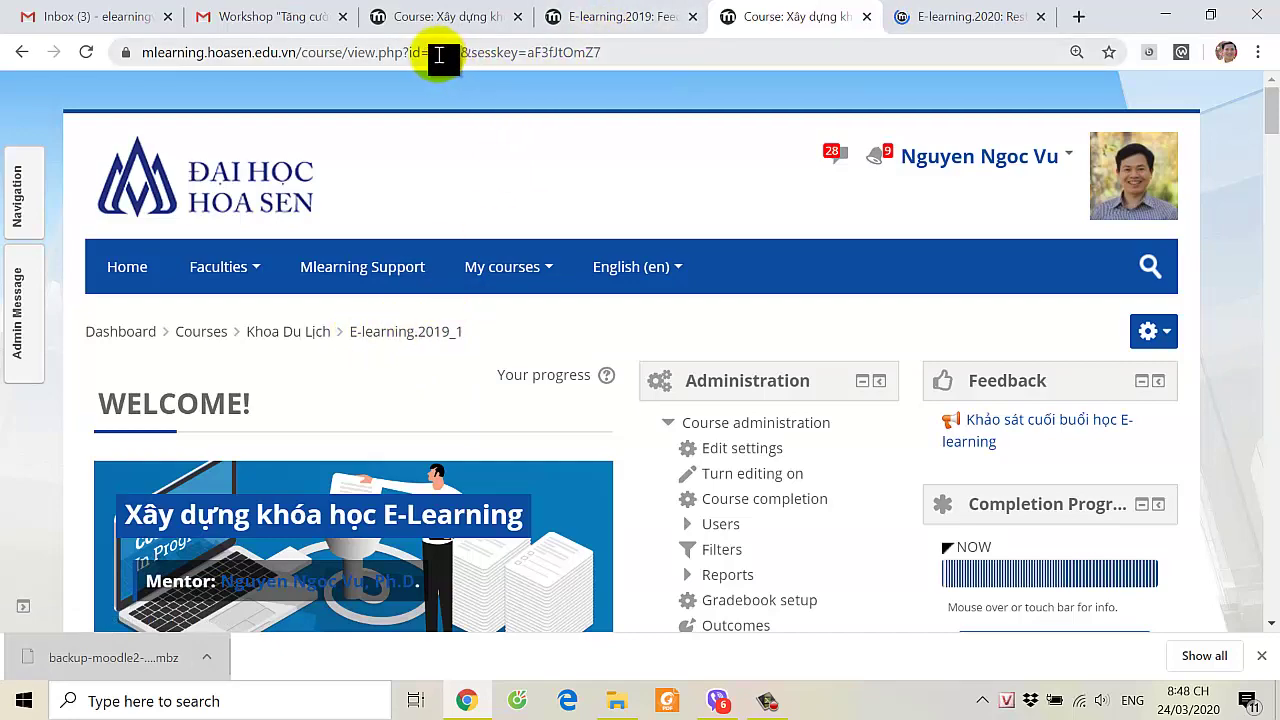
pyautogui.scroll(-15, 523, 463)
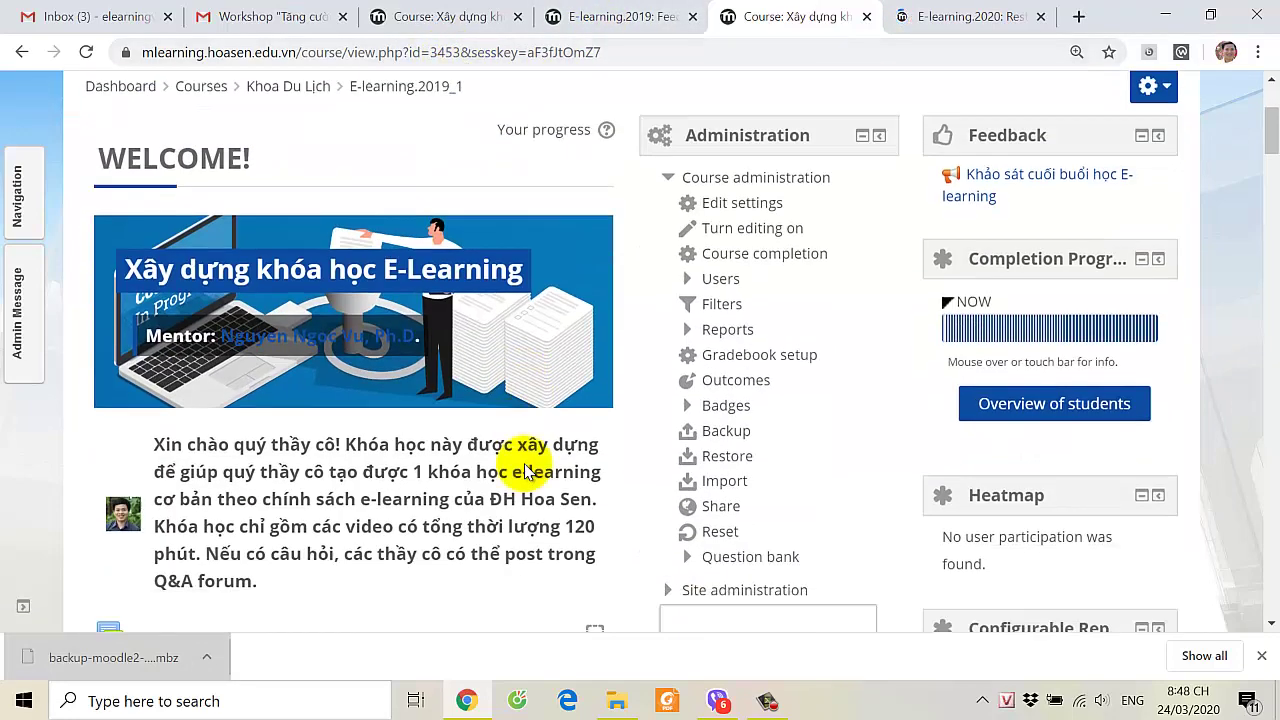
pyautogui.scroll(-10, 523, 466)
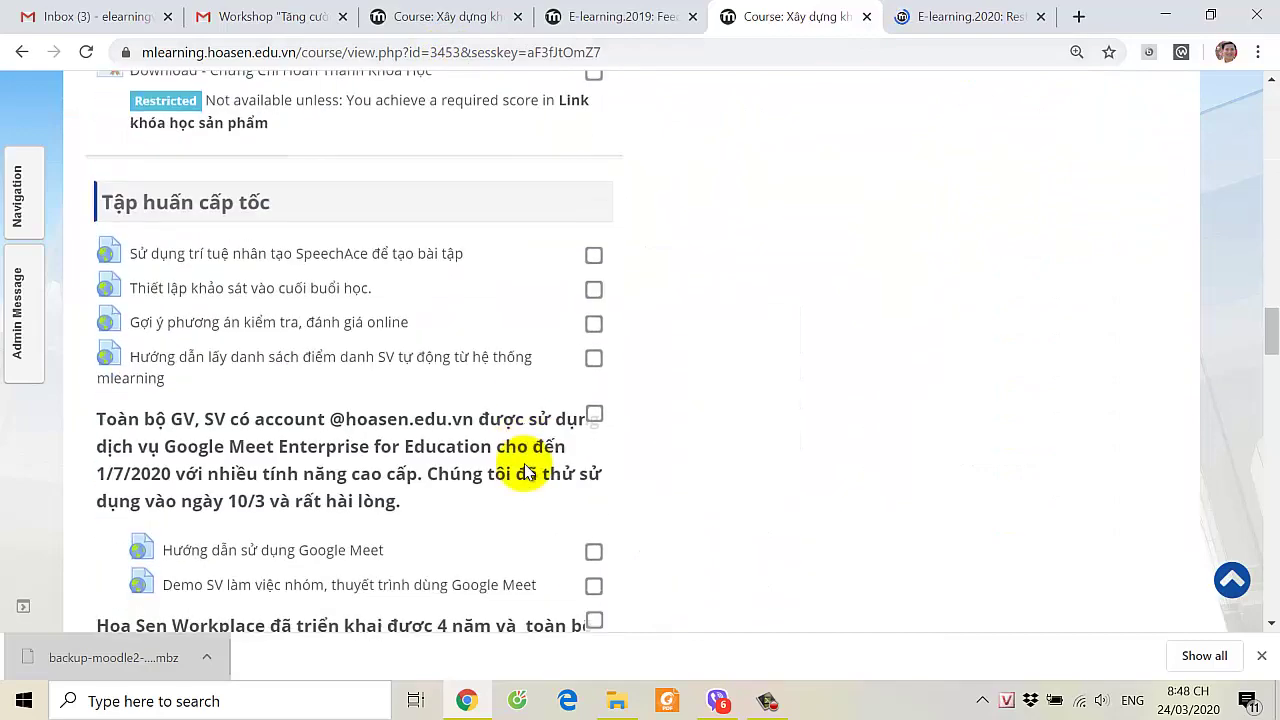
pyautogui.scroll(6, 523, 466)
# Step: Open the original E-learning.2019 course, view the downloaded backup file in its Downloads folder, and return to Chrome
pyautogui.click(609, 18)
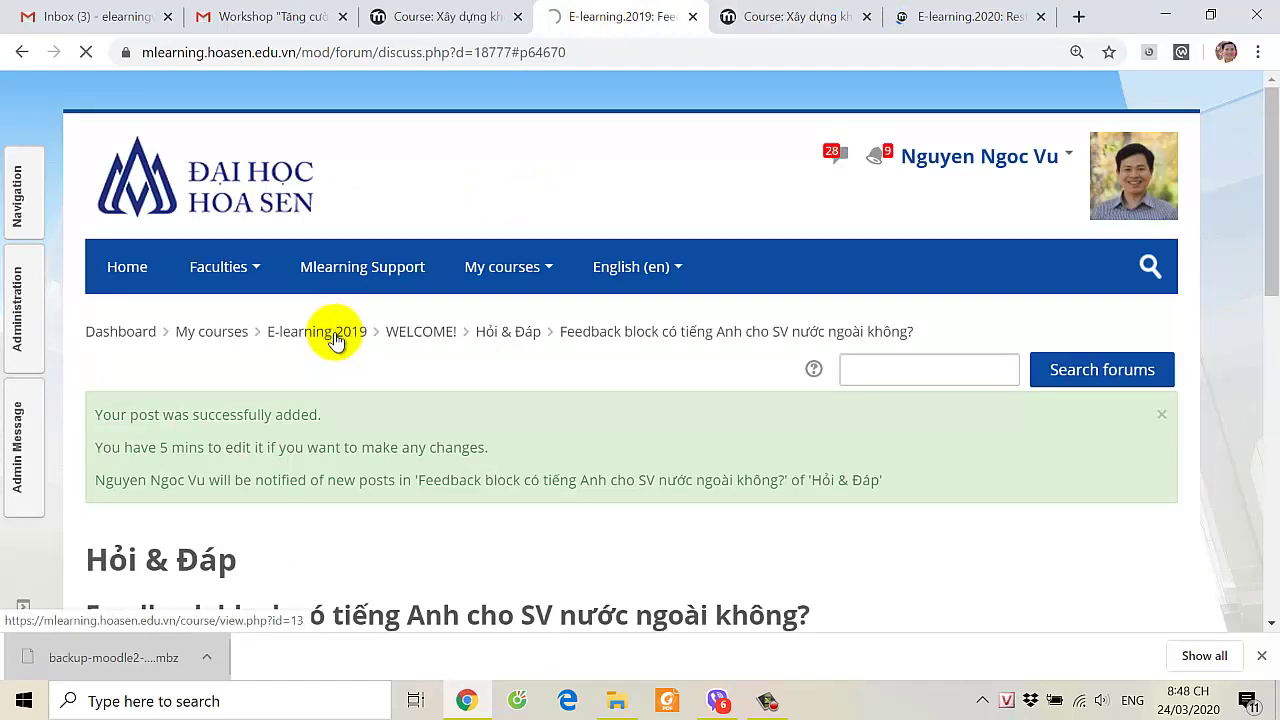
pyautogui.rightClick(210, 662)
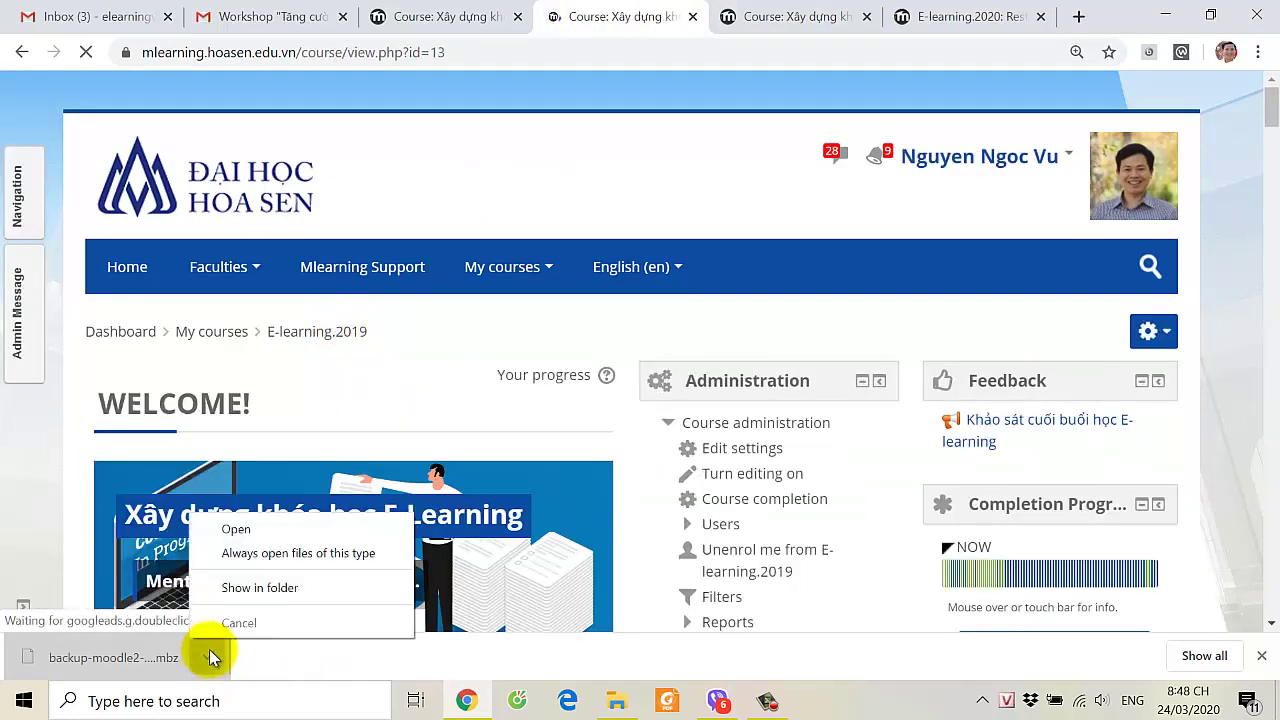
pyautogui.click(283, 588)
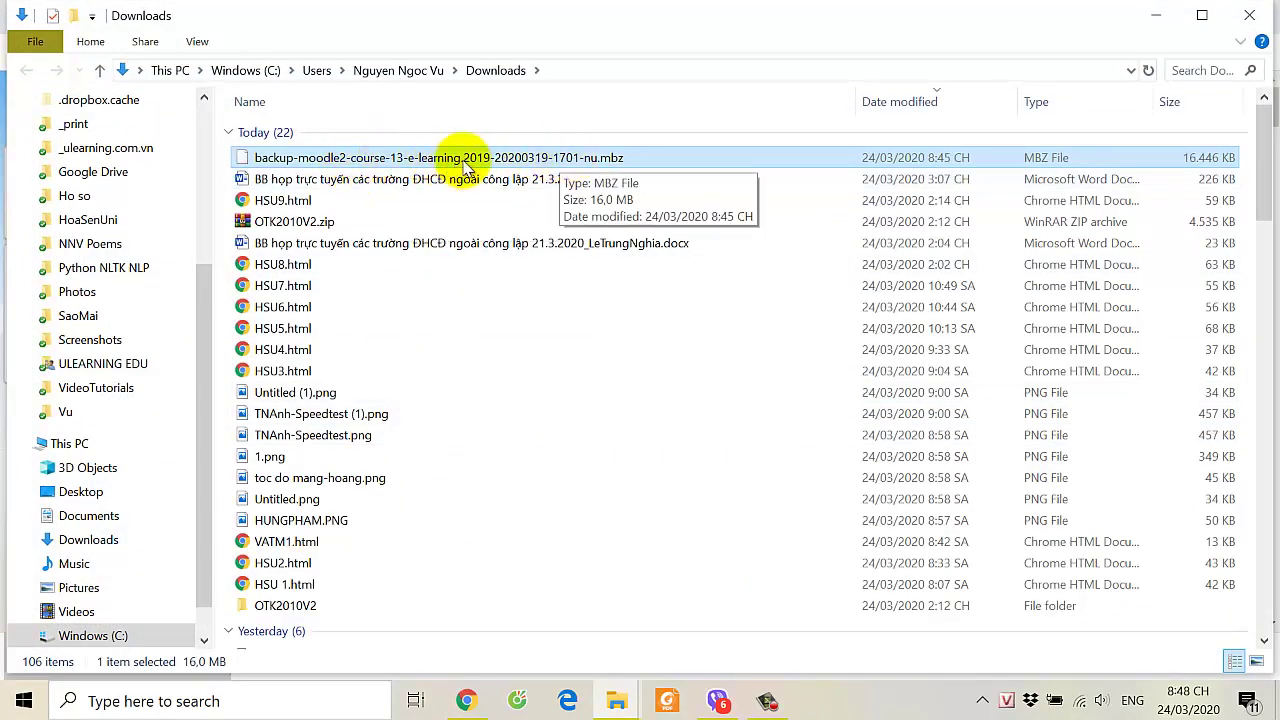
pyautogui.click(466, 701)
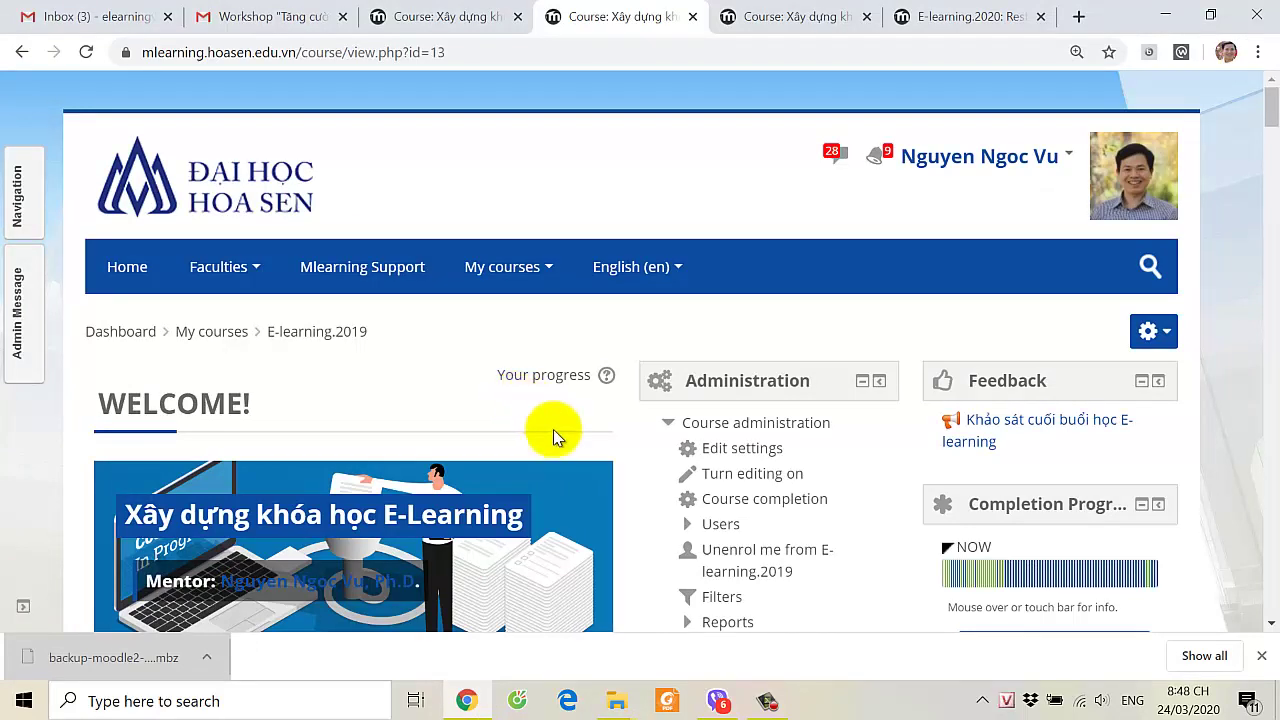
# Step: Look through the activities and sections of the original E-learning.2019 course, including Phần 1
pyautogui.scroll(-4, 553, 429)
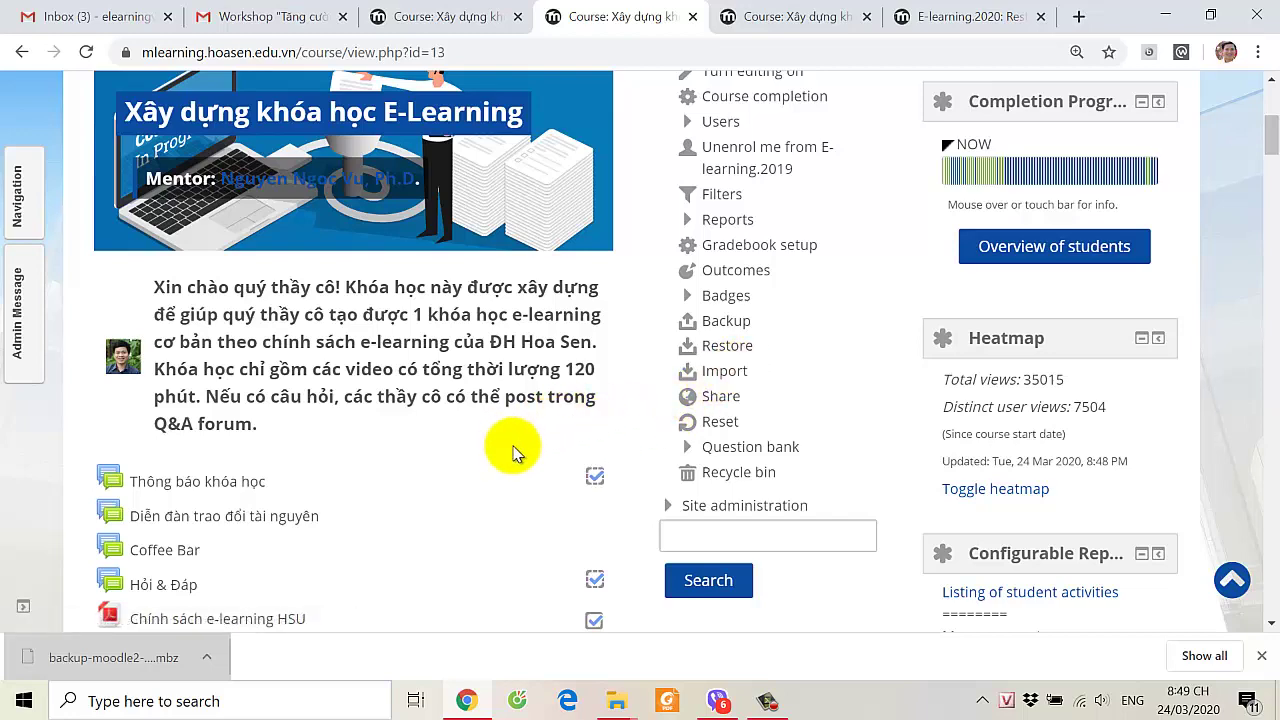
pyautogui.scroll(-5, 514, 450)
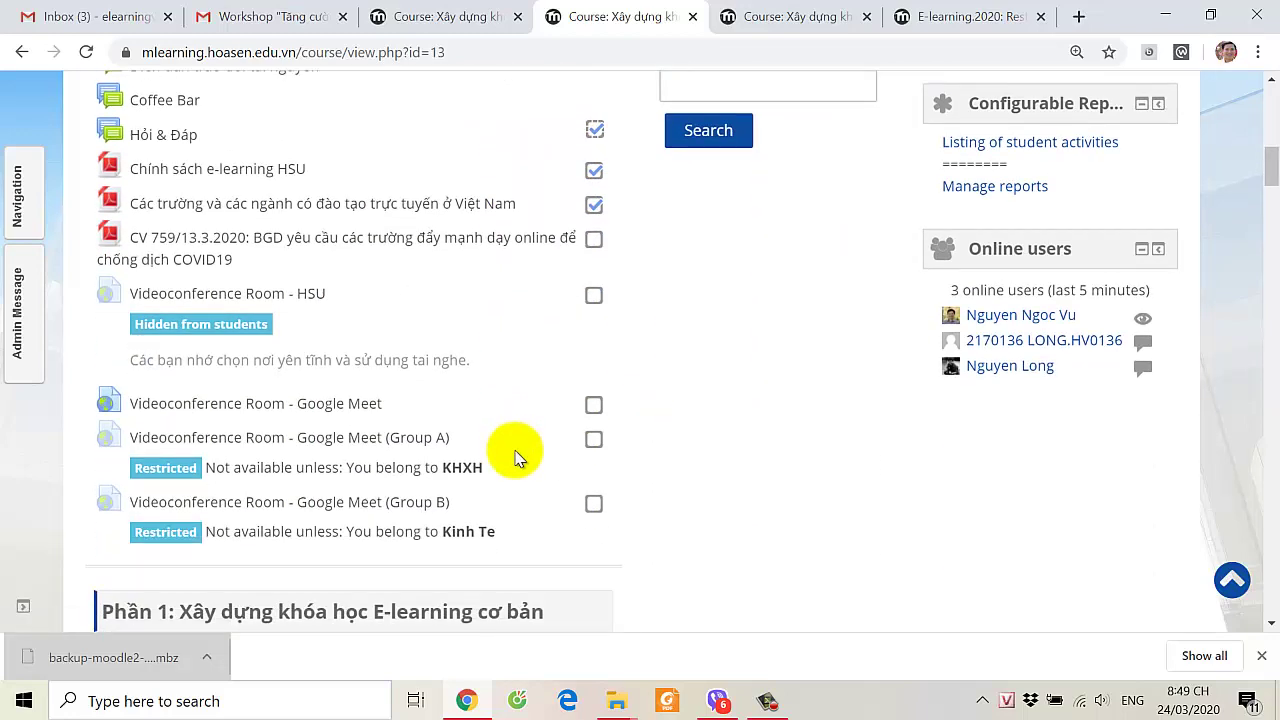
pyautogui.scroll(-5, 513, 446)
pyautogui.scroll(-5, 513, 446)
pyautogui.scroll(6, 513, 446)
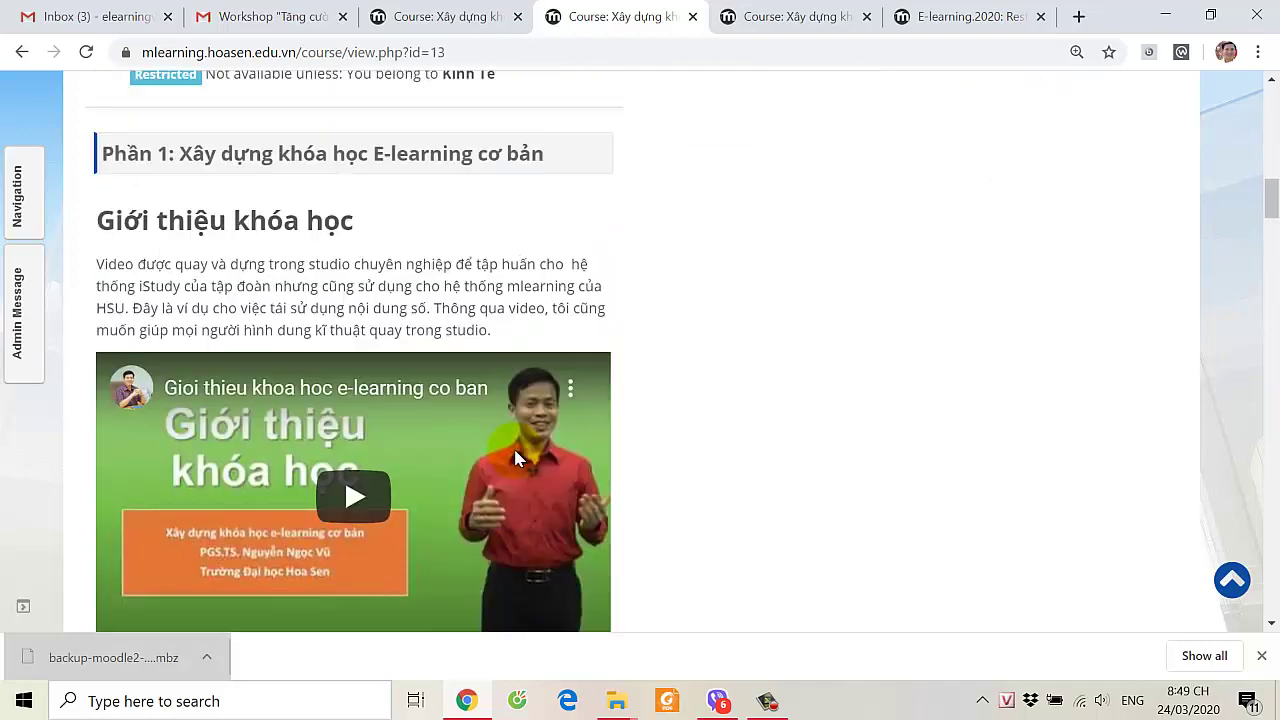
pyautogui.scroll(10, 513, 446)
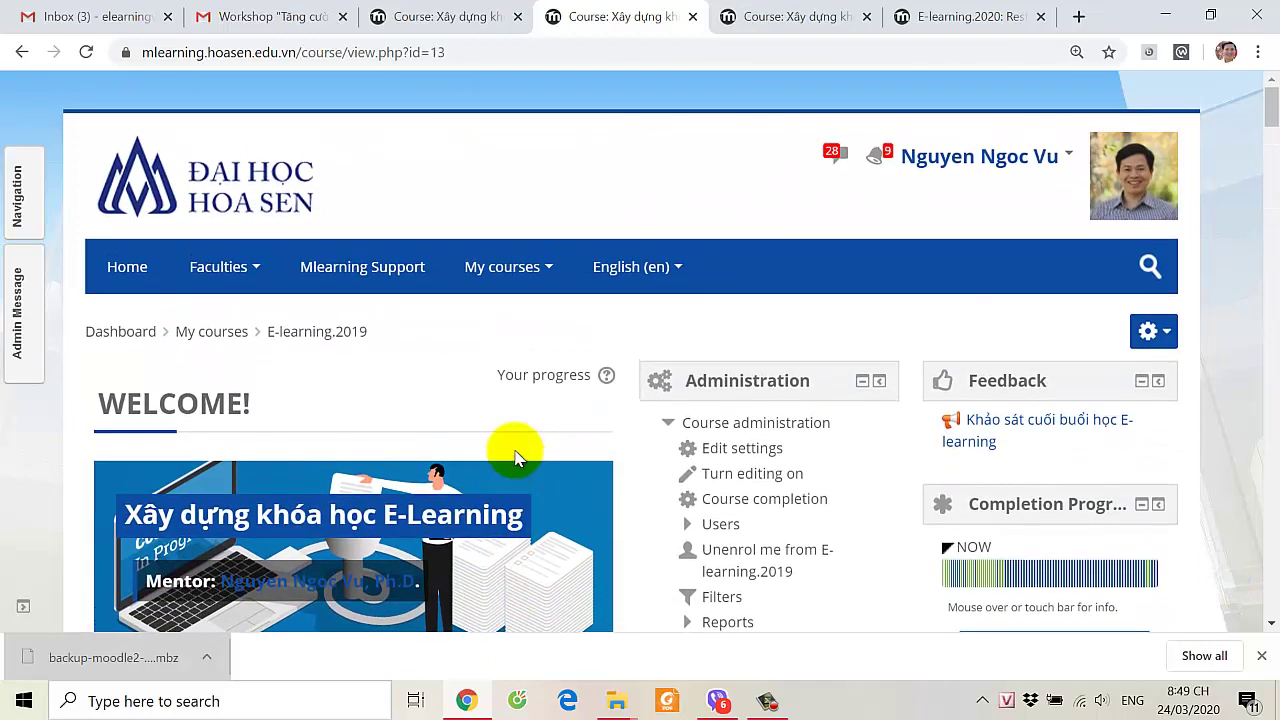